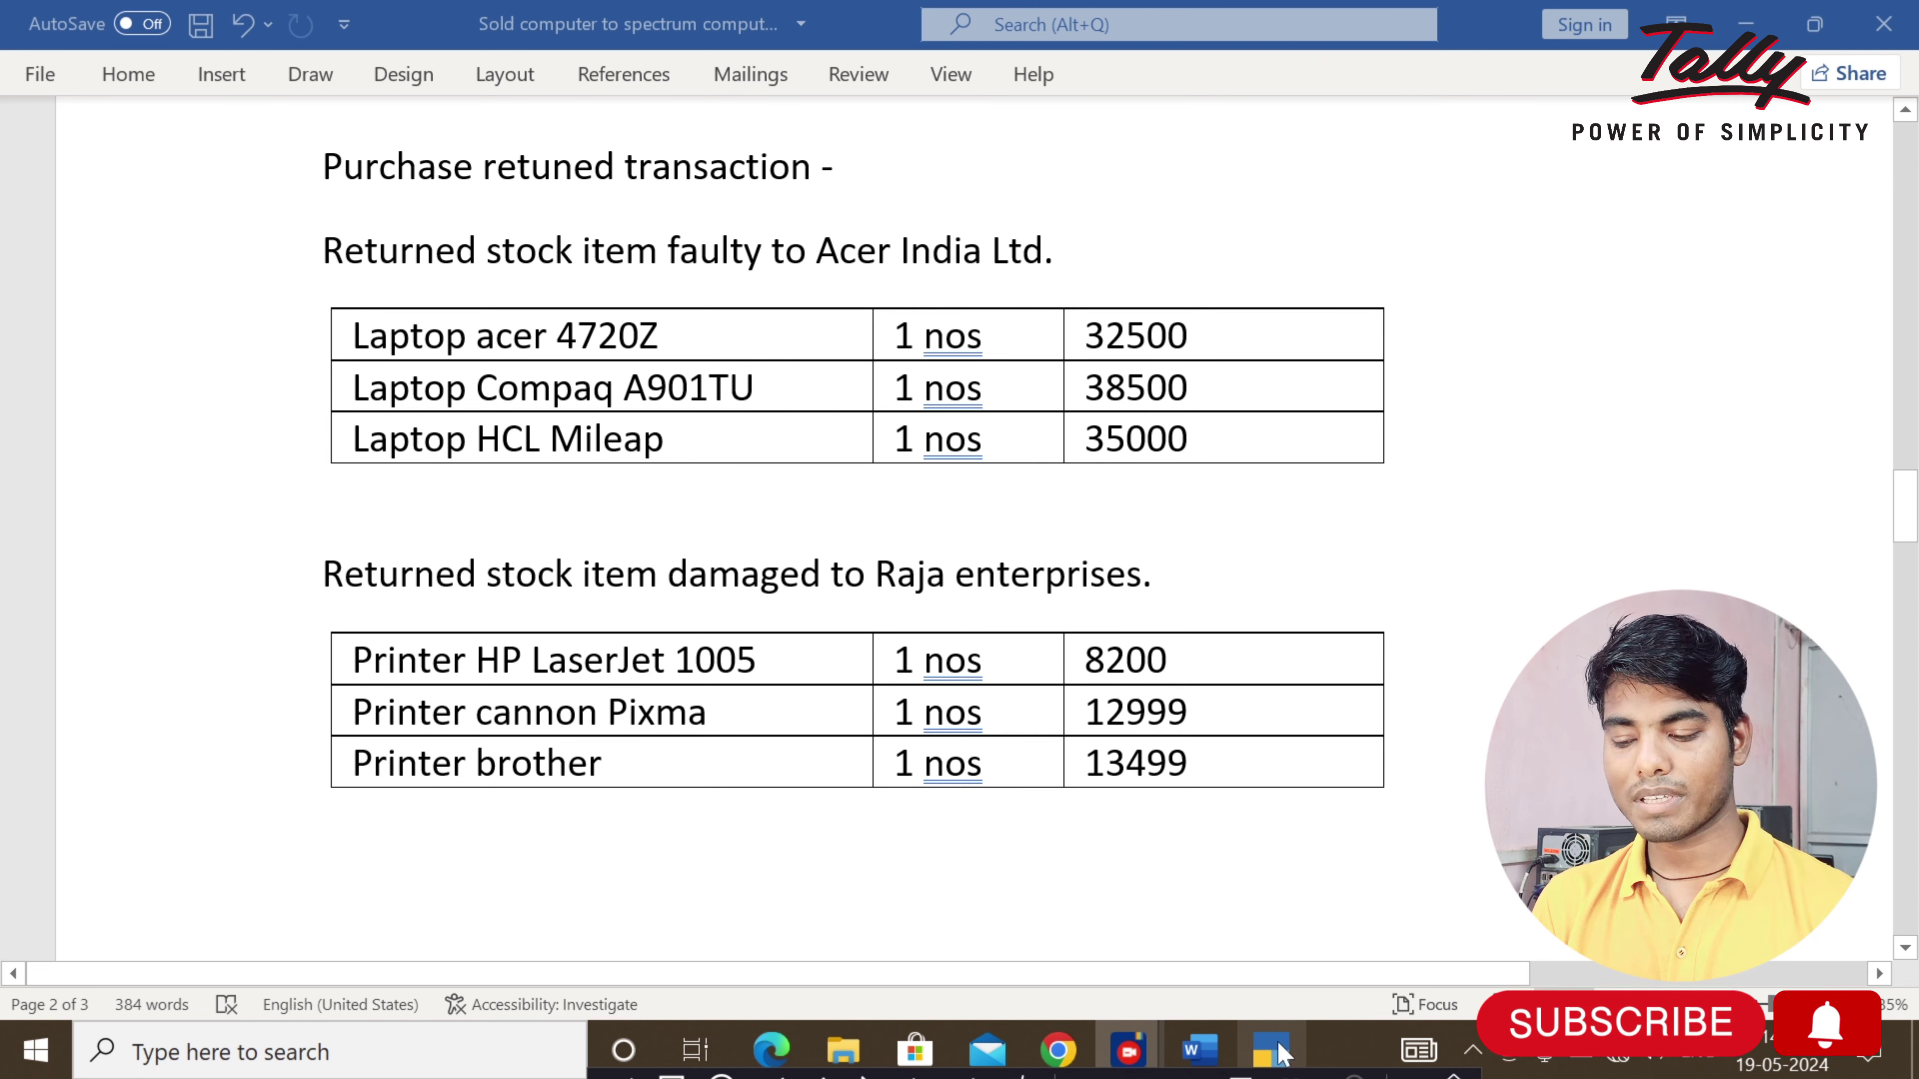
Switch to TallyPrime and open voucher entry for the company
{"action": "left_click", "coordinate": [1282, 1053]}
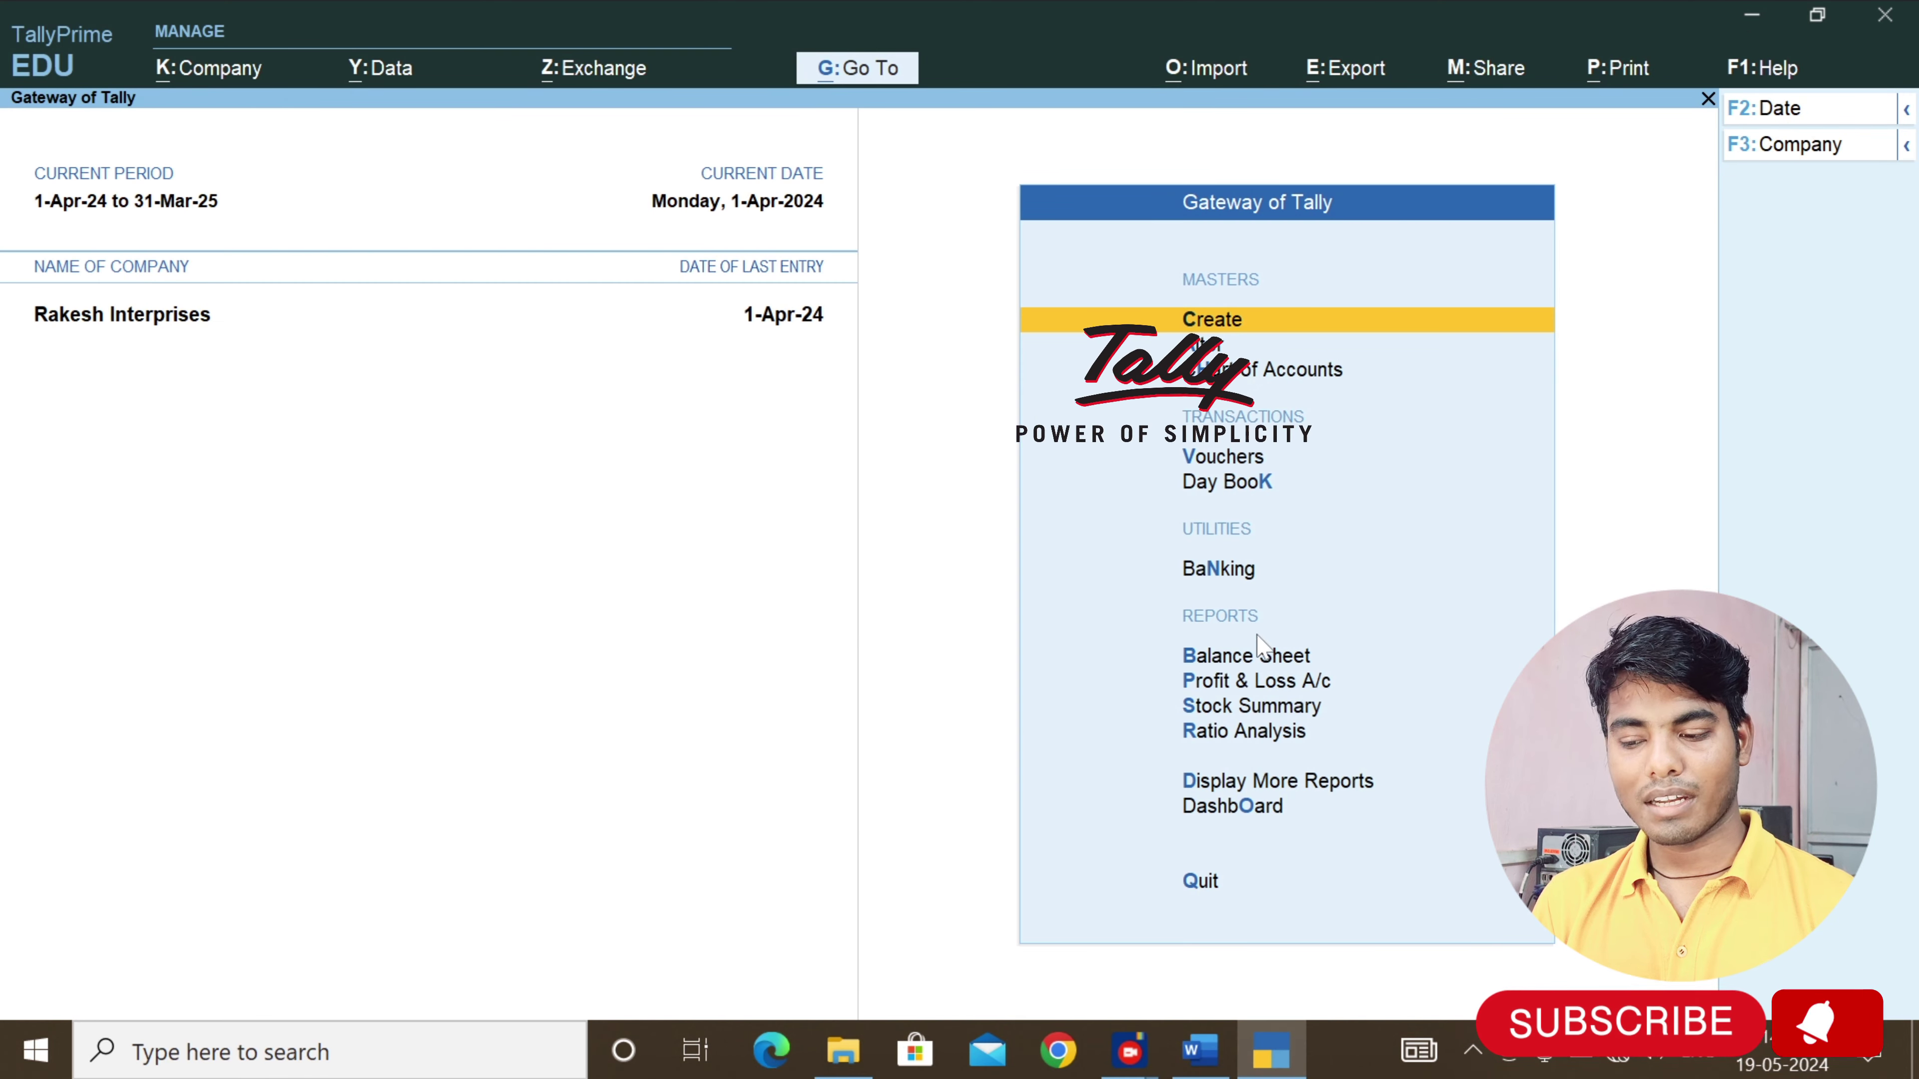
{"action": "key", "text": "Down"}
{"action": "key", "text": "Down"}
{"action": "key", "text": "Down"}
{"action": "key", "text": "Down"}
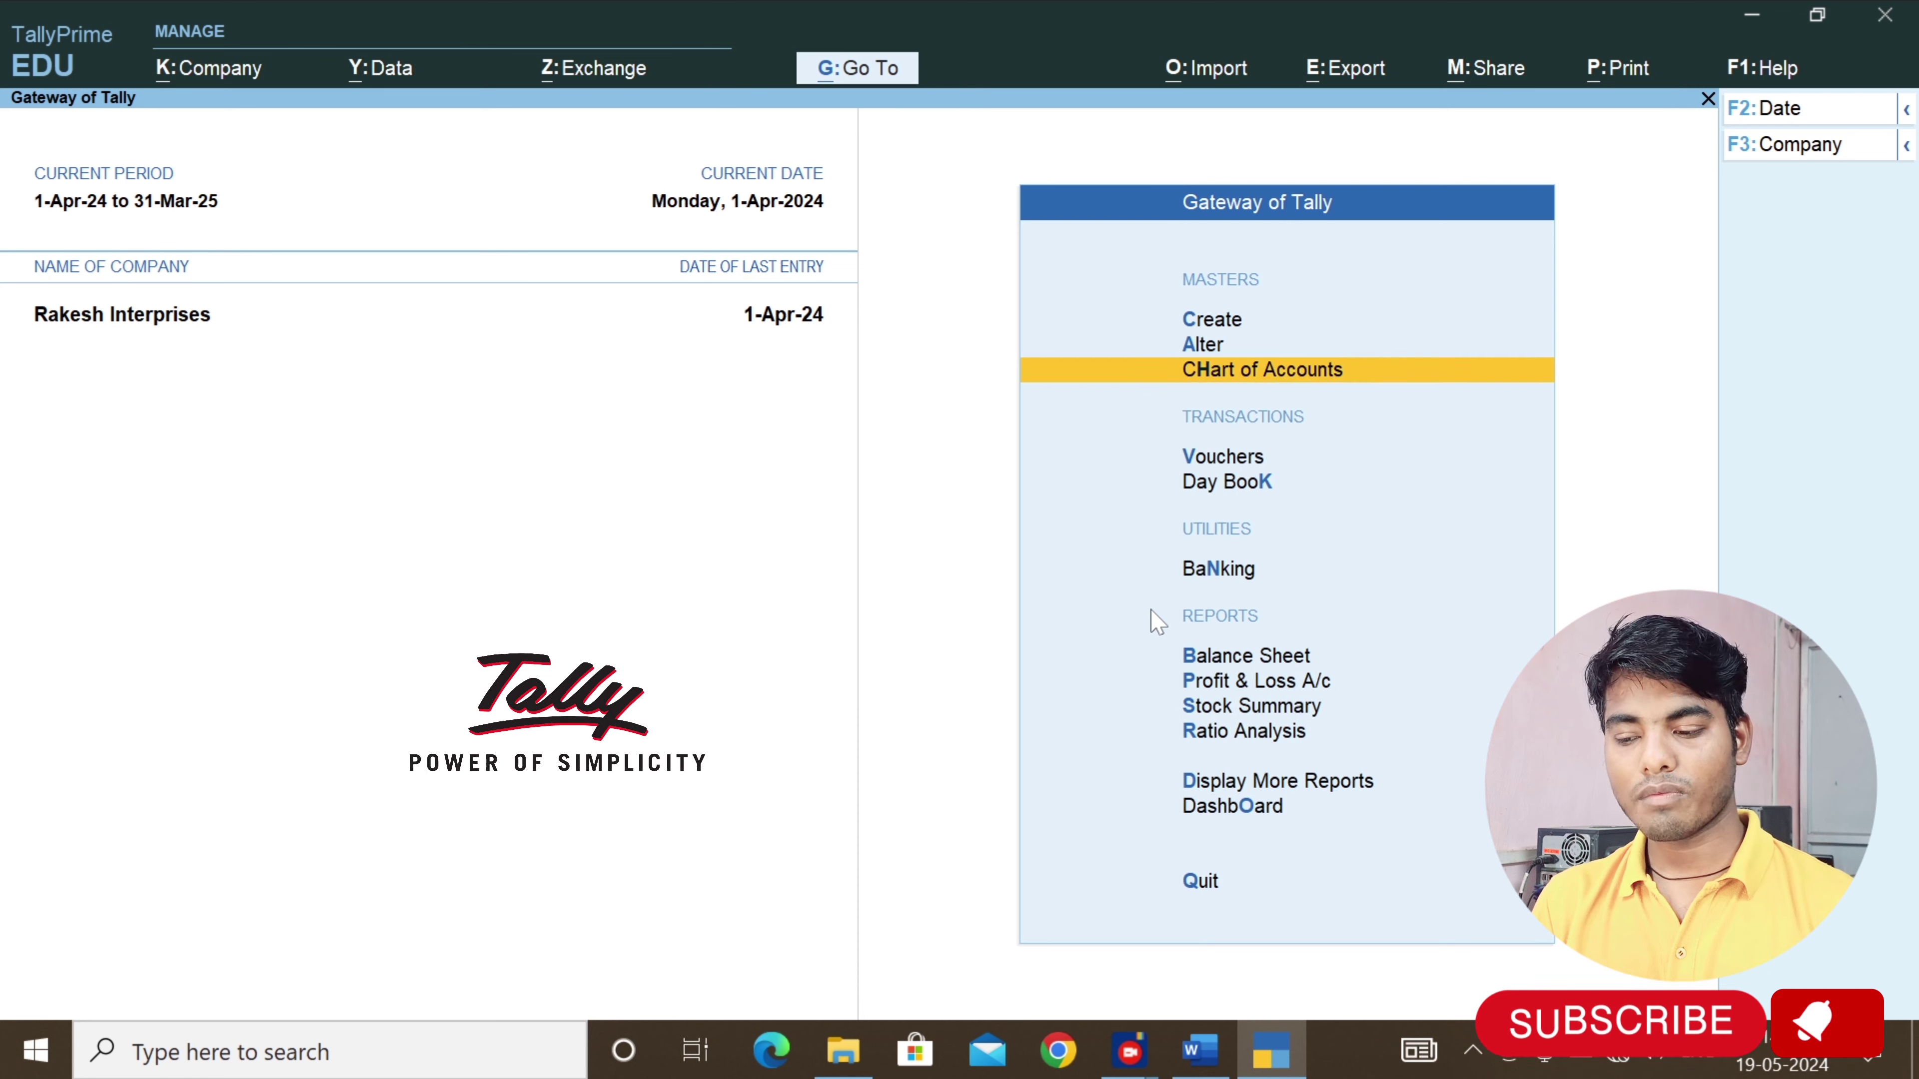
{"action": "key", "text": "Up"}
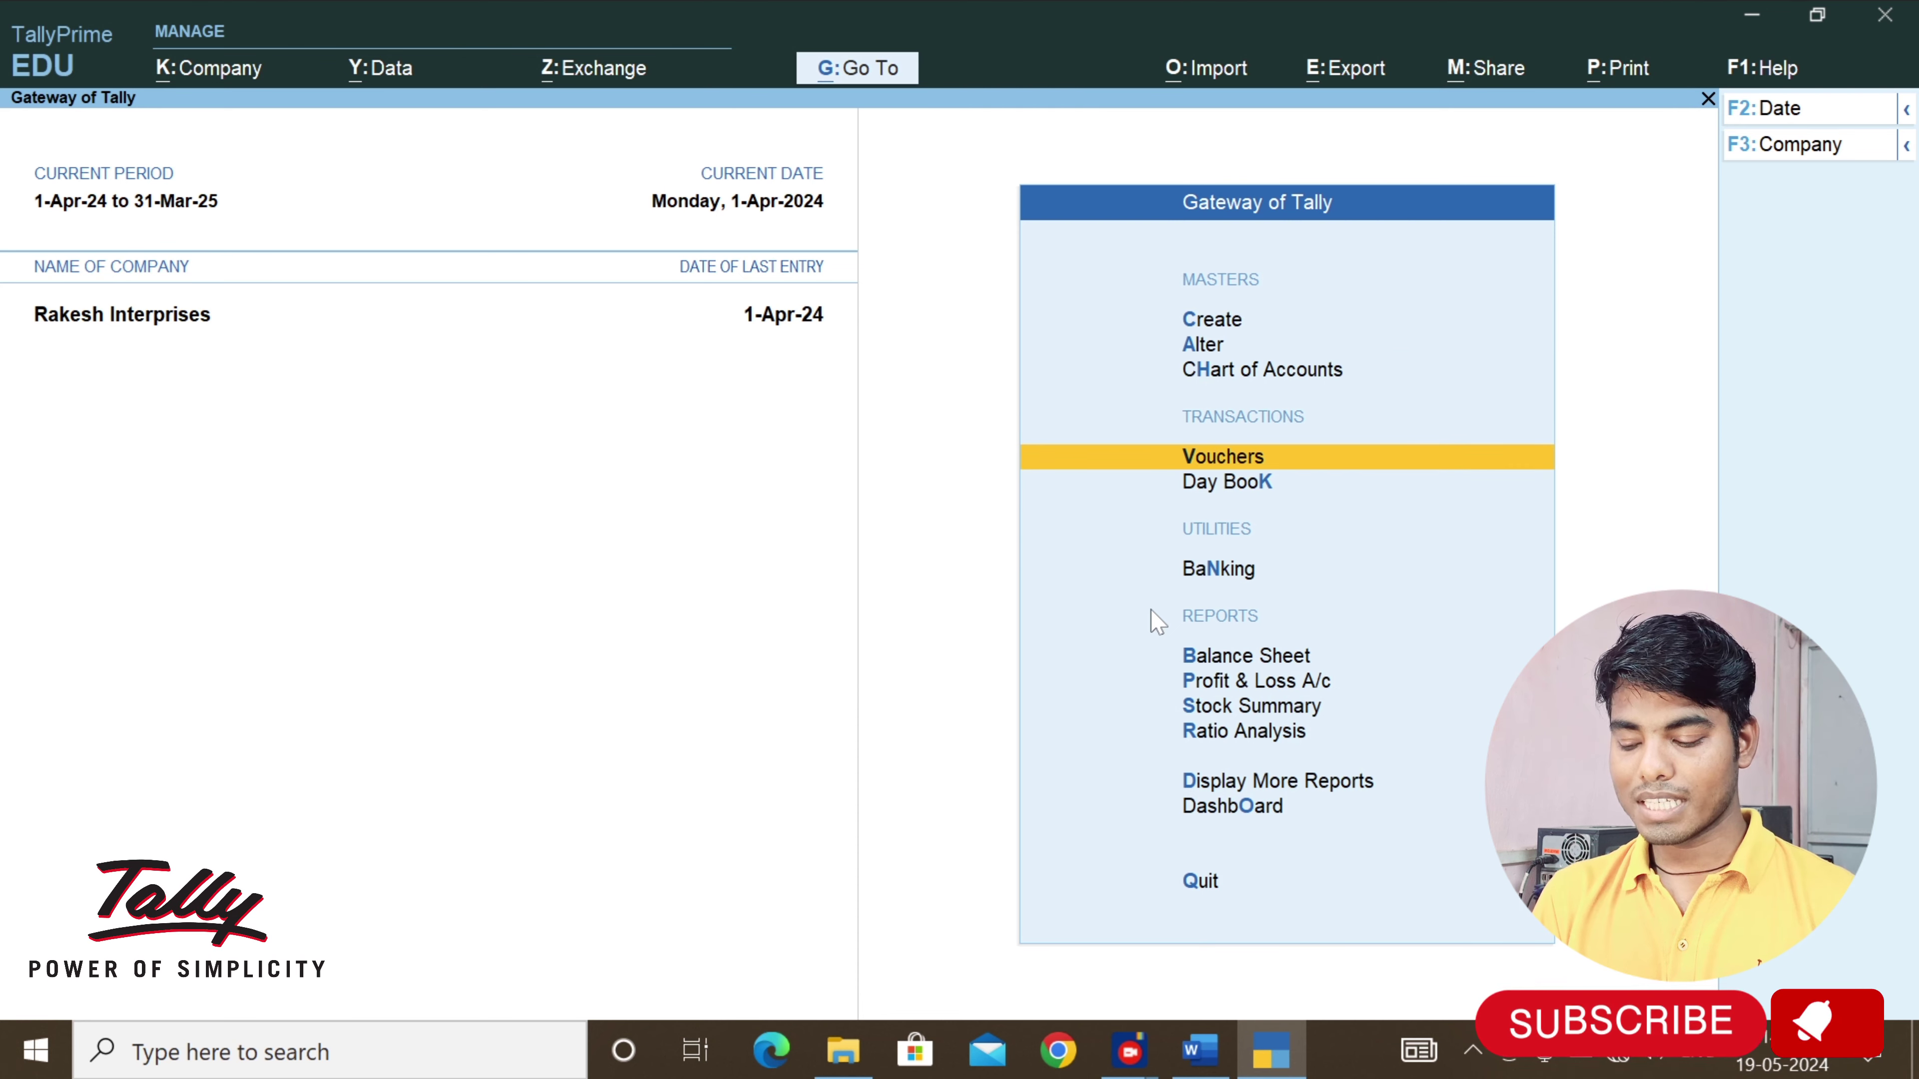
{"action": "key", "text": "Return"}
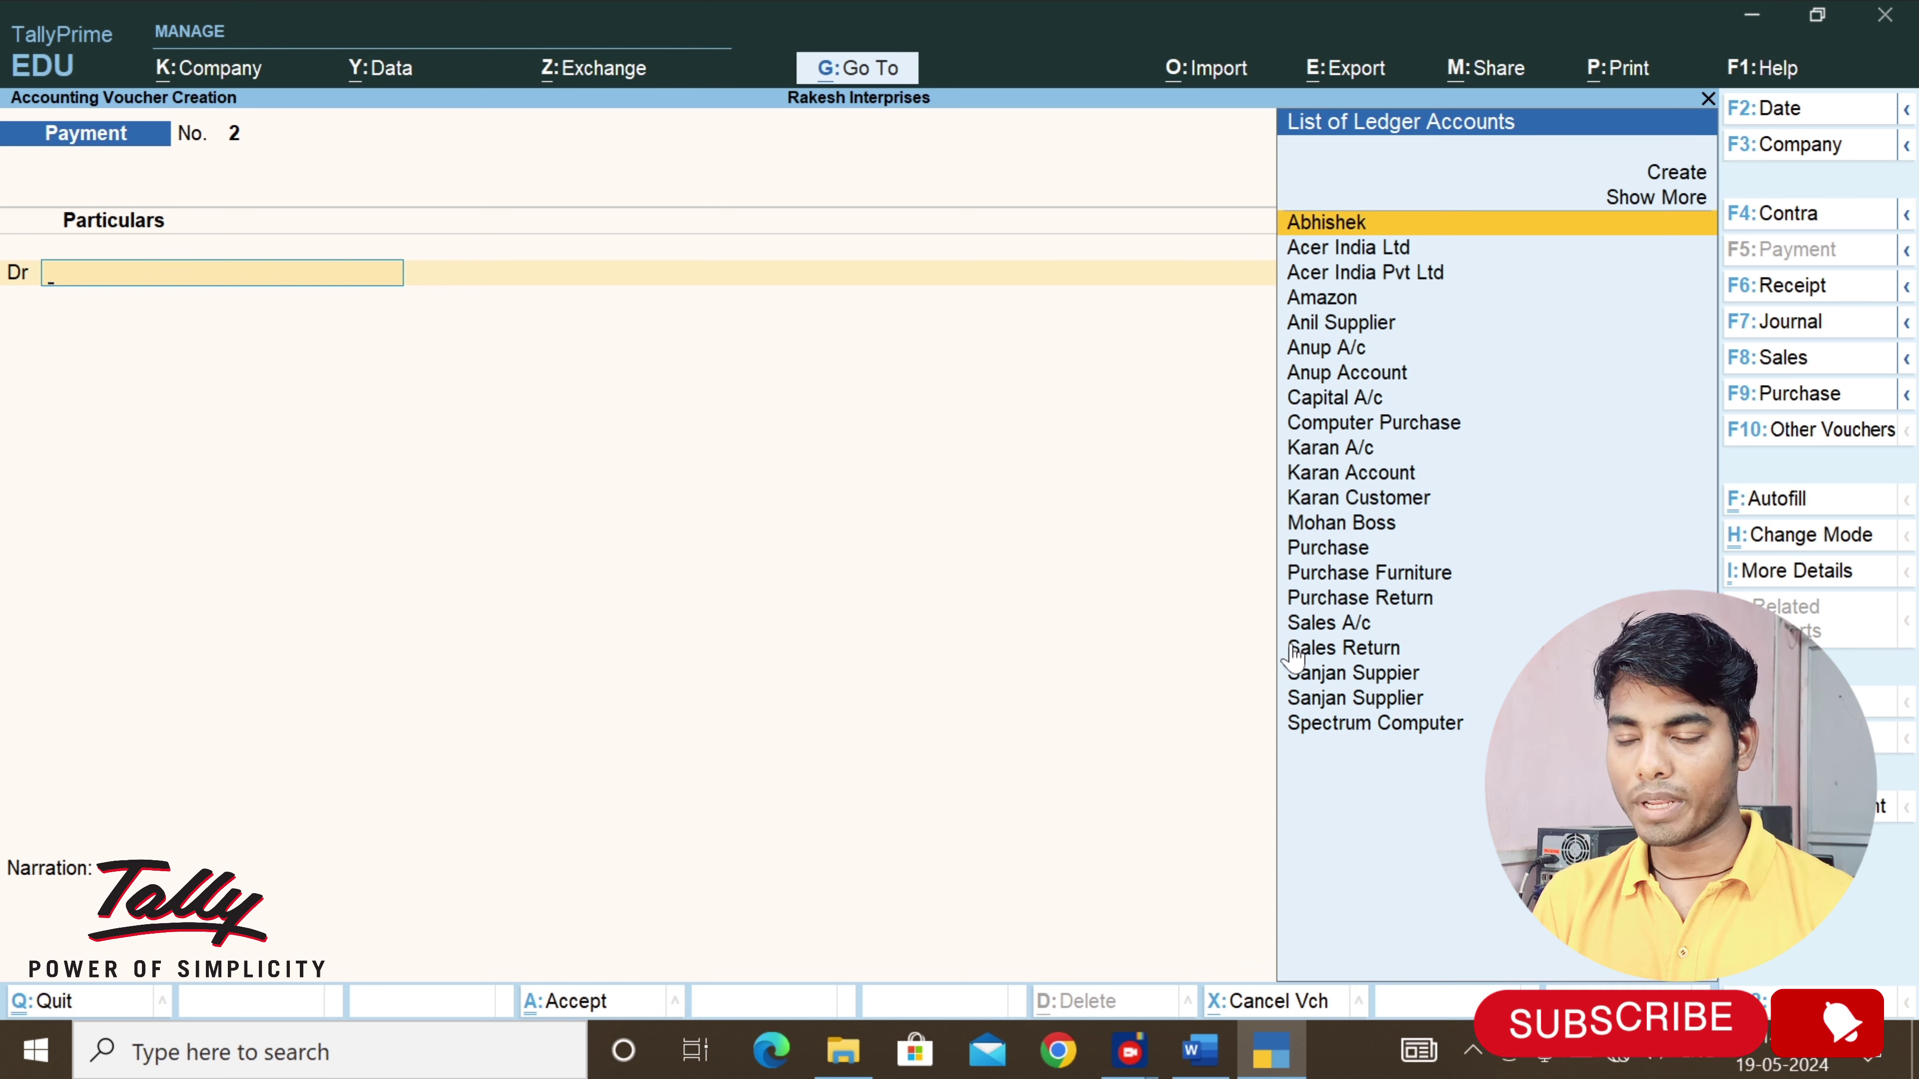
Open the choice of other voucher types and show the inactive ones as well
{"action": "left_click", "coordinate": [1777, 435]}
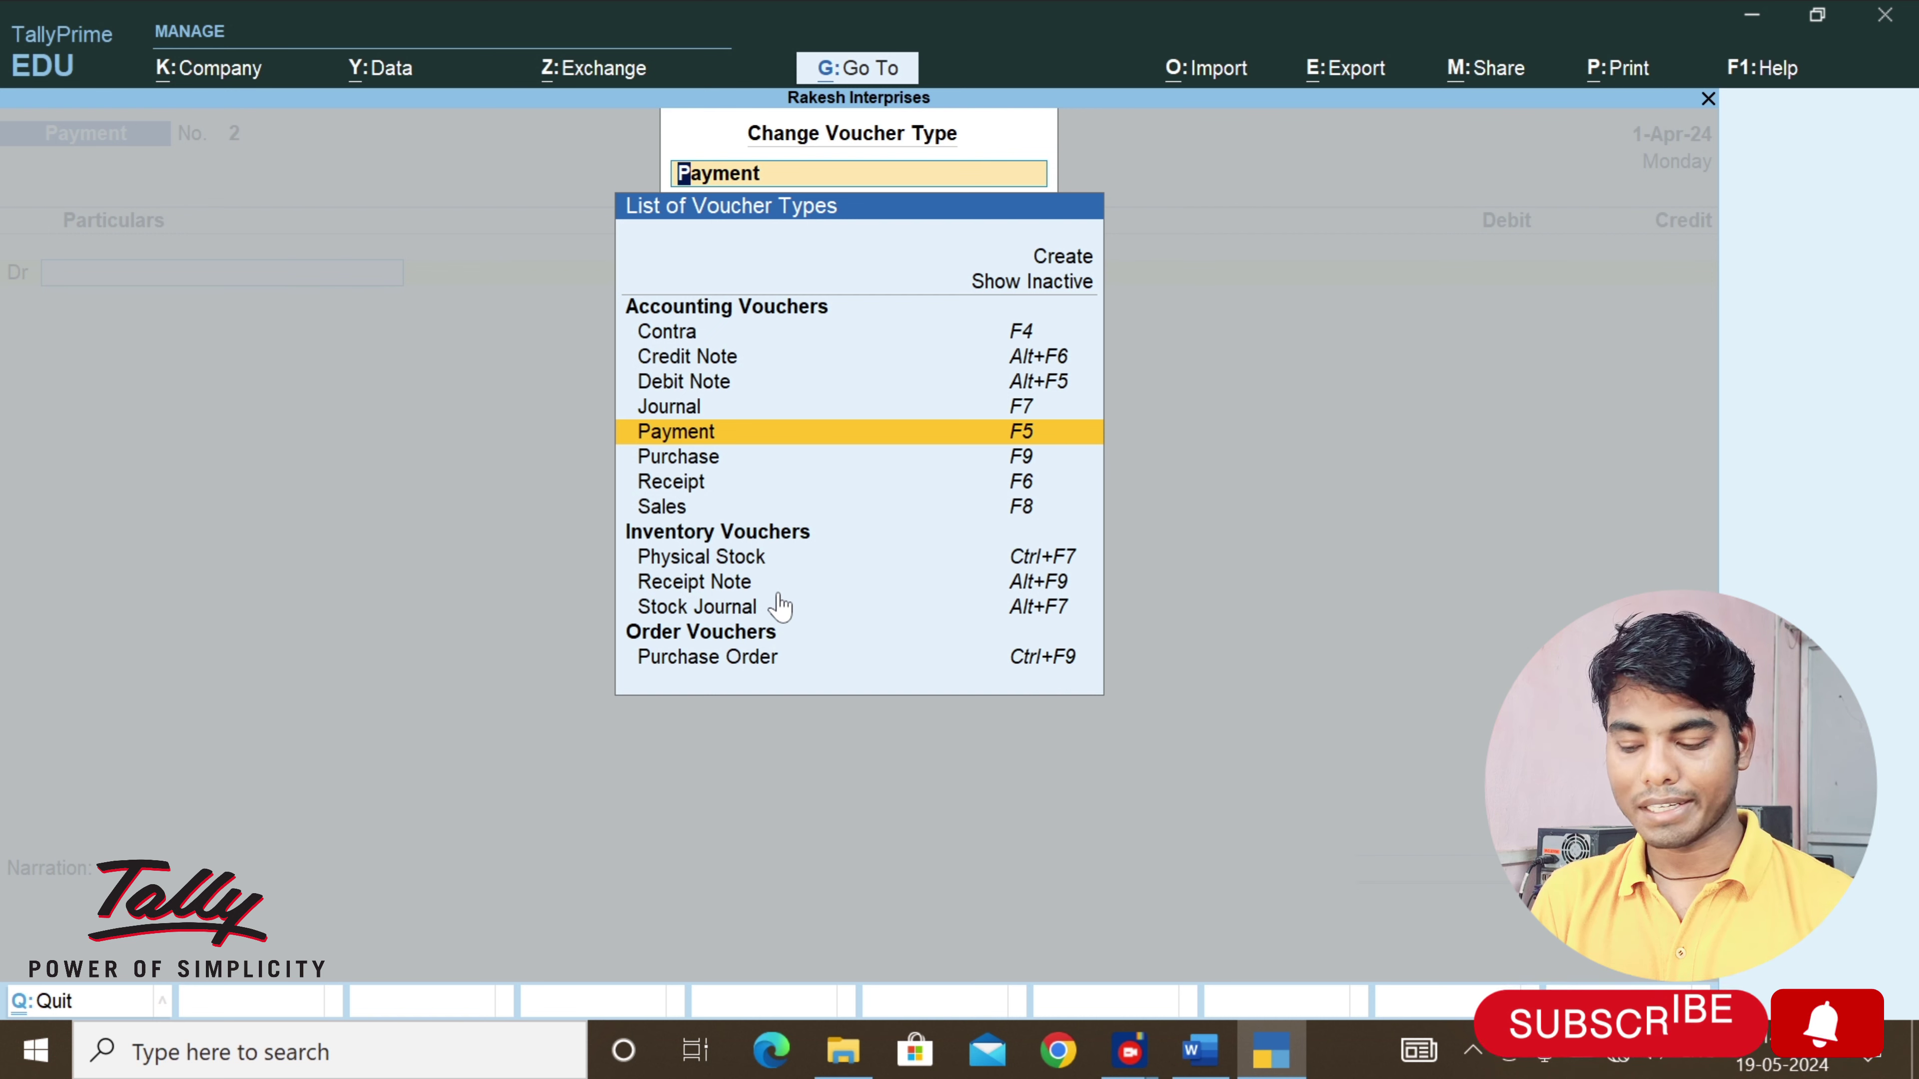
{"action": "key", "text": "Up"}
{"action": "key", "text": "Up"}
{"action": "key", "text": "Up"}
{"action": "key", "text": "Up"}
{"action": "key", "text": "Up"}
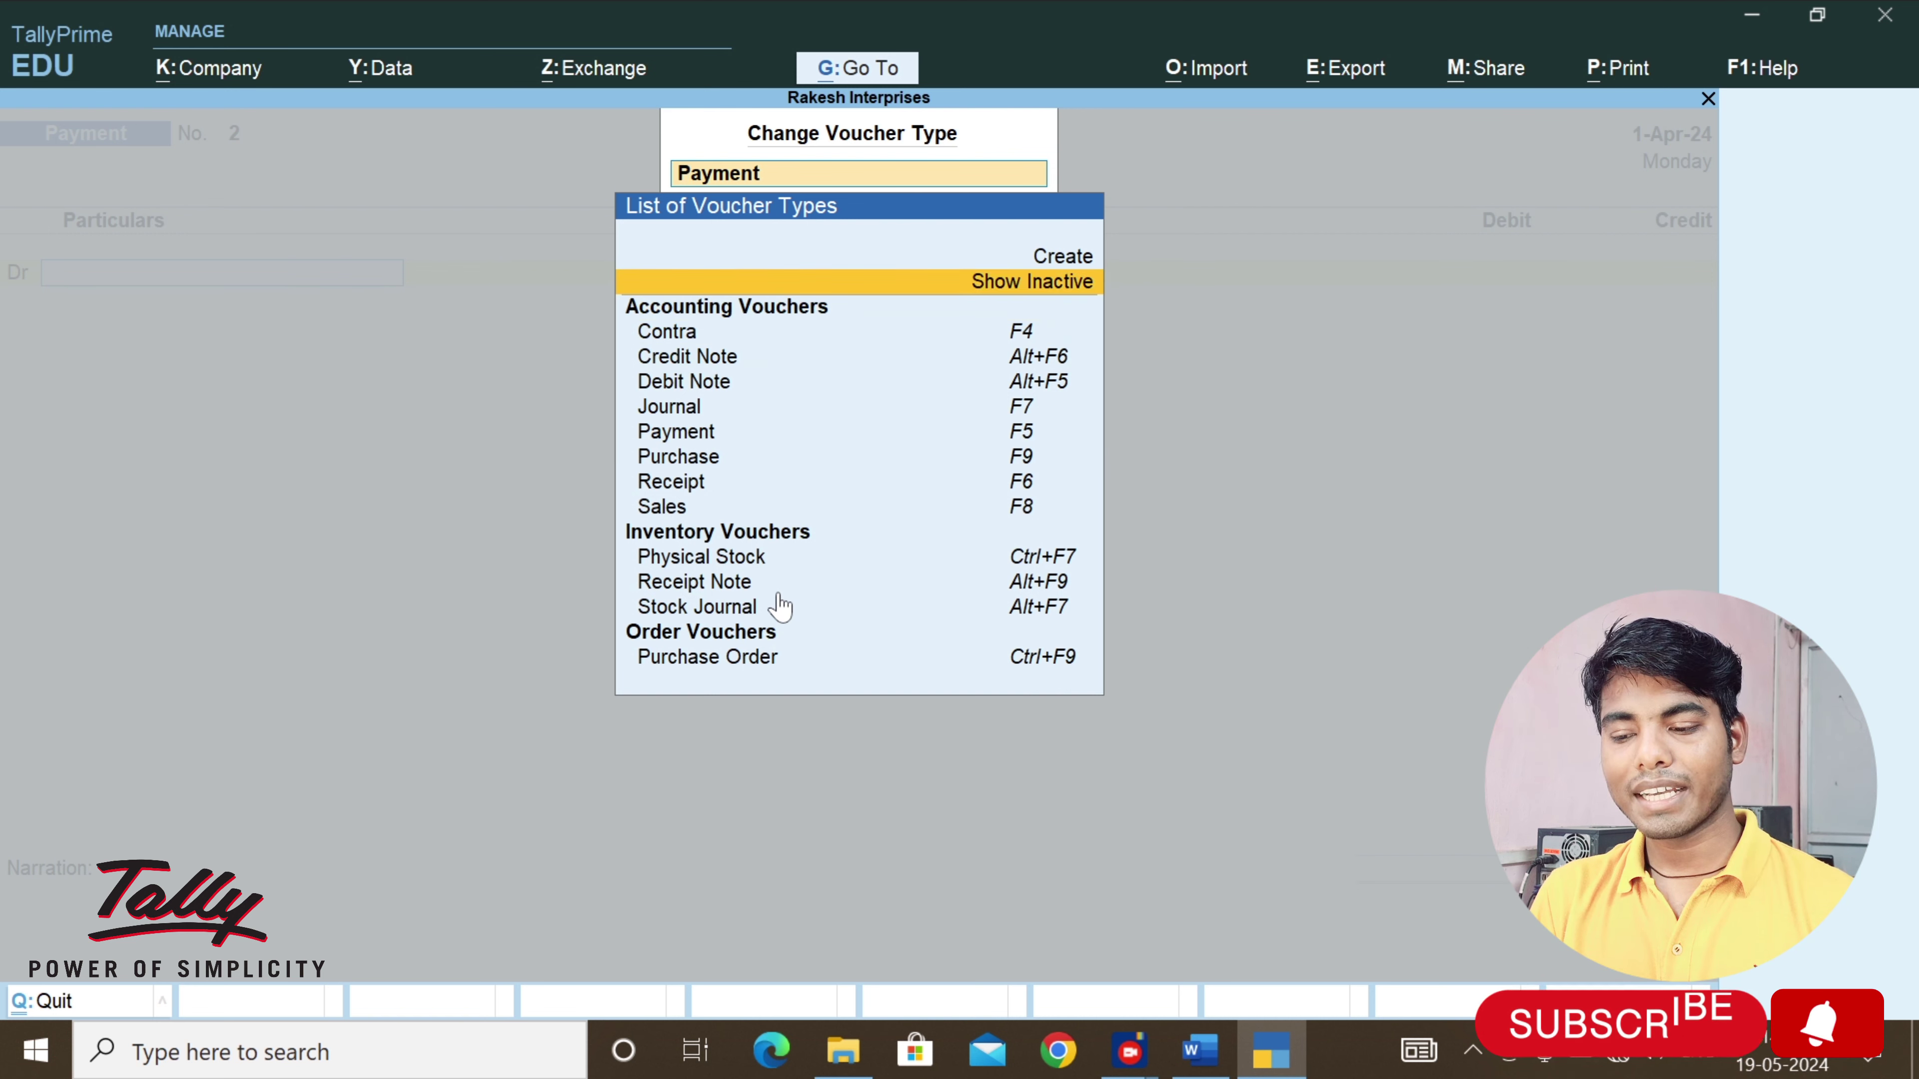
{"action": "key", "text": "Return"}
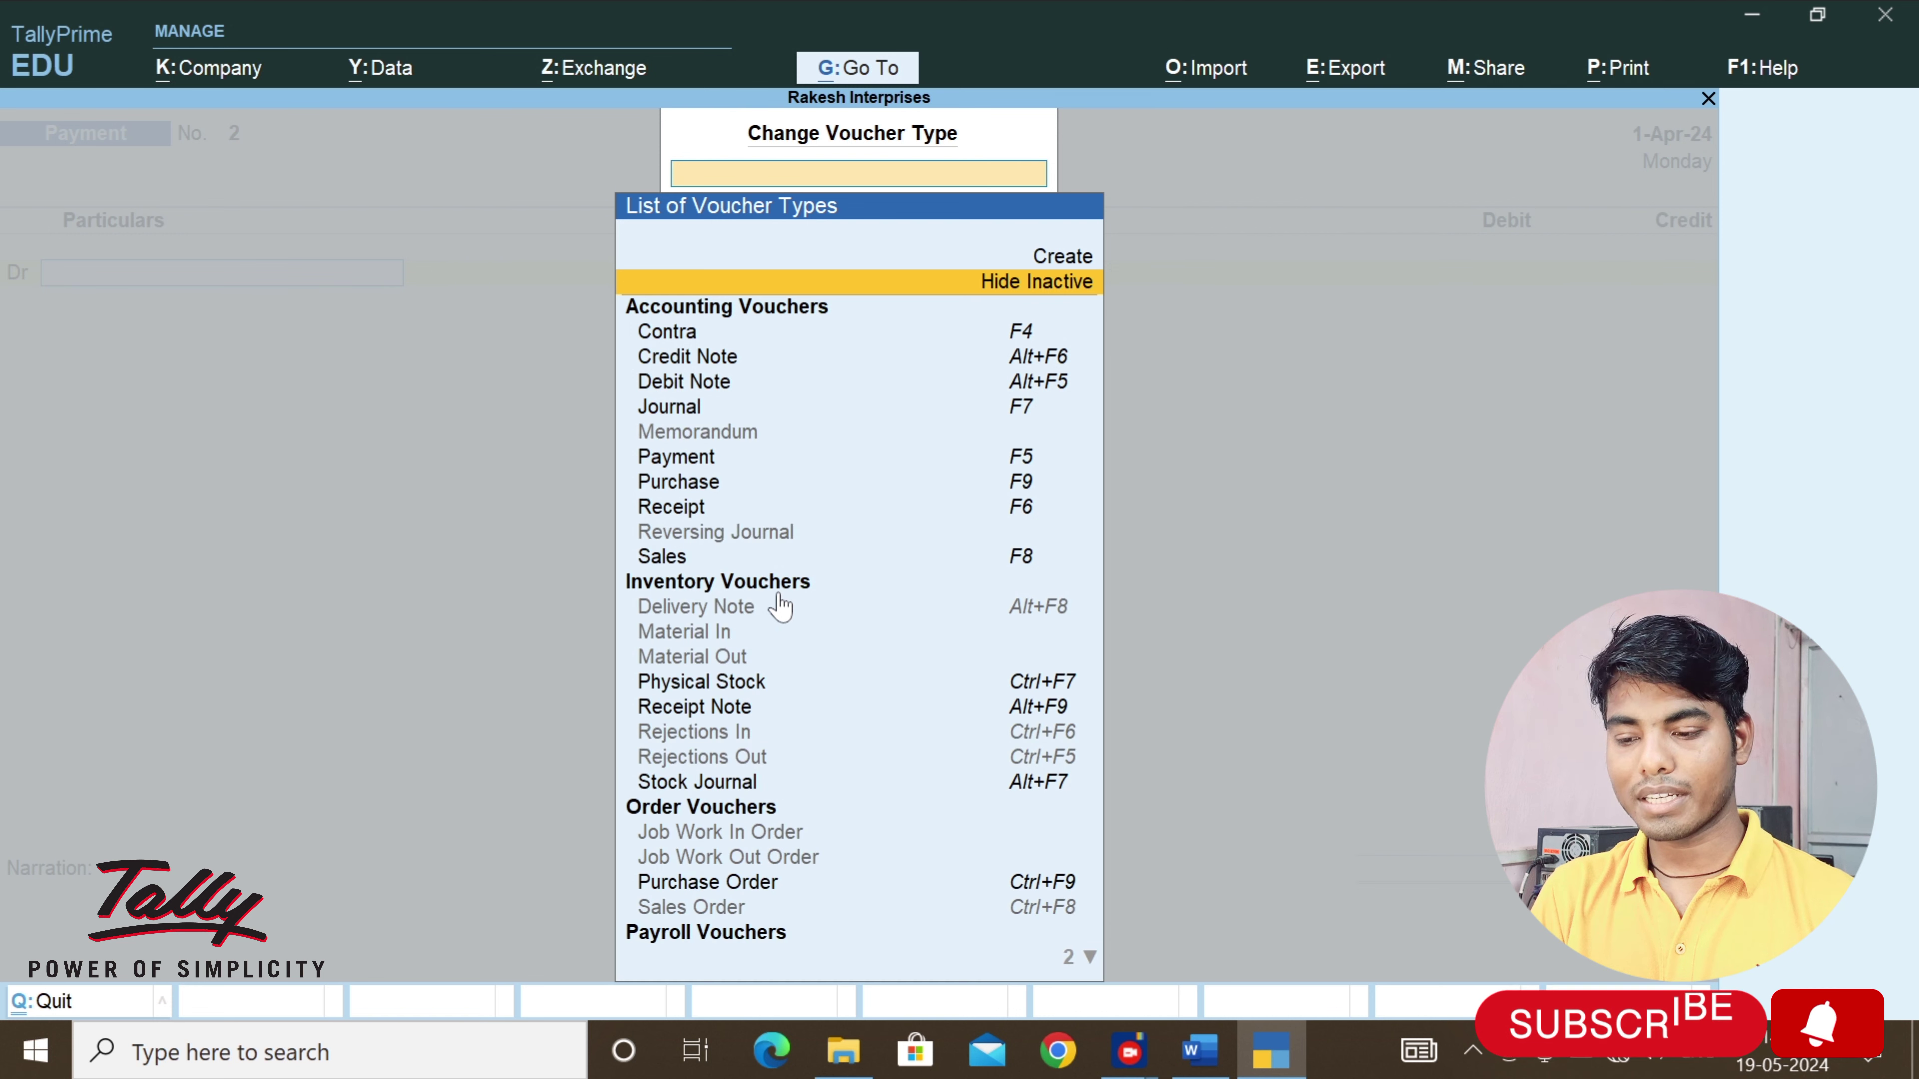
Choose the inactive Rejections Out voucher type and activate it to start a new voucher
{"action": "key", "text": "Down"}
{"action": "key", "text": "Down"}
{"action": "key", "text": "Down"}
{"action": "key", "text": "Down"}
{"action": "key", "text": "Down"}
{"action": "key", "text": "Down"}
{"action": "key", "text": "Down"}
{"action": "key", "text": "Down"}
{"action": "key", "text": "Down"}
{"action": "key", "text": "Down"}
{"action": "key", "text": "Down"}
{"action": "key", "text": "Down"}
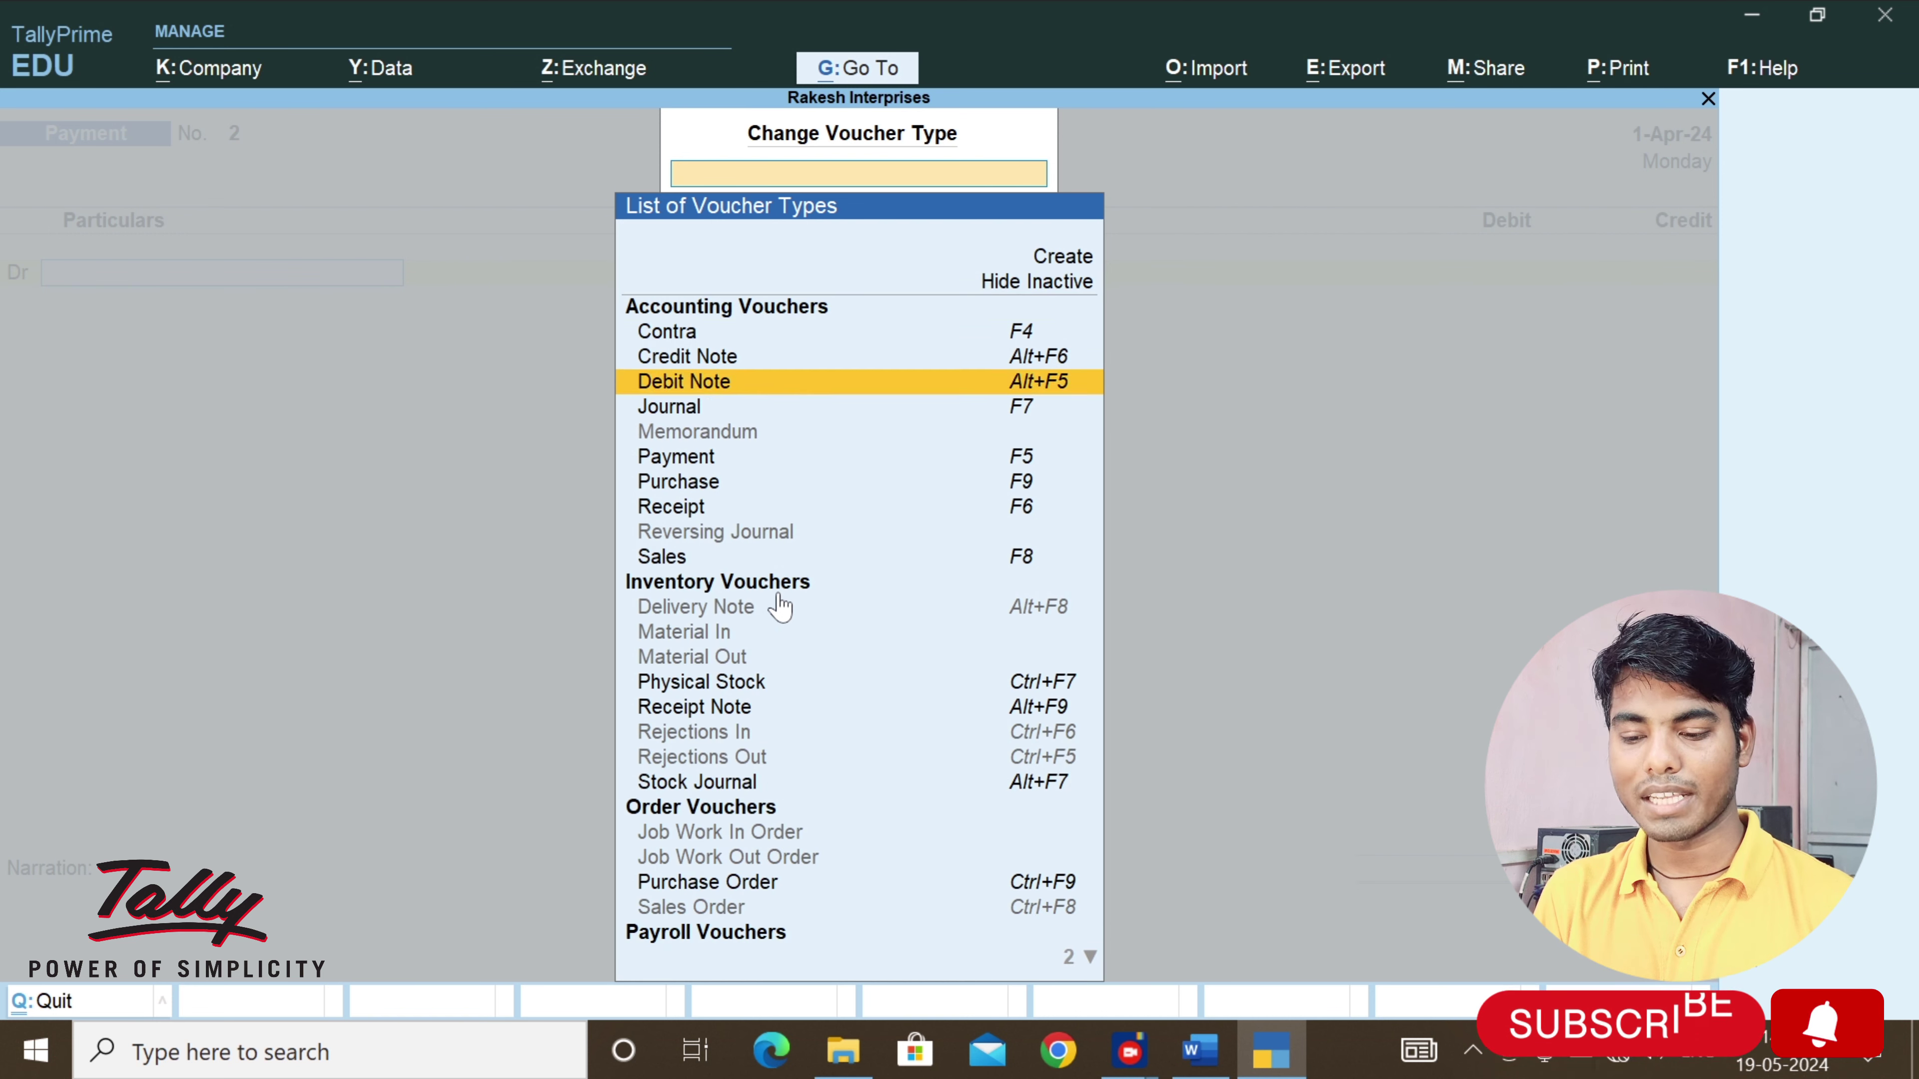
{"action": "key", "text": "Down"}
{"action": "key", "text": "Down"}
{"action": "key", "text": "Down"}
{"action": "key", "text": "Down"}
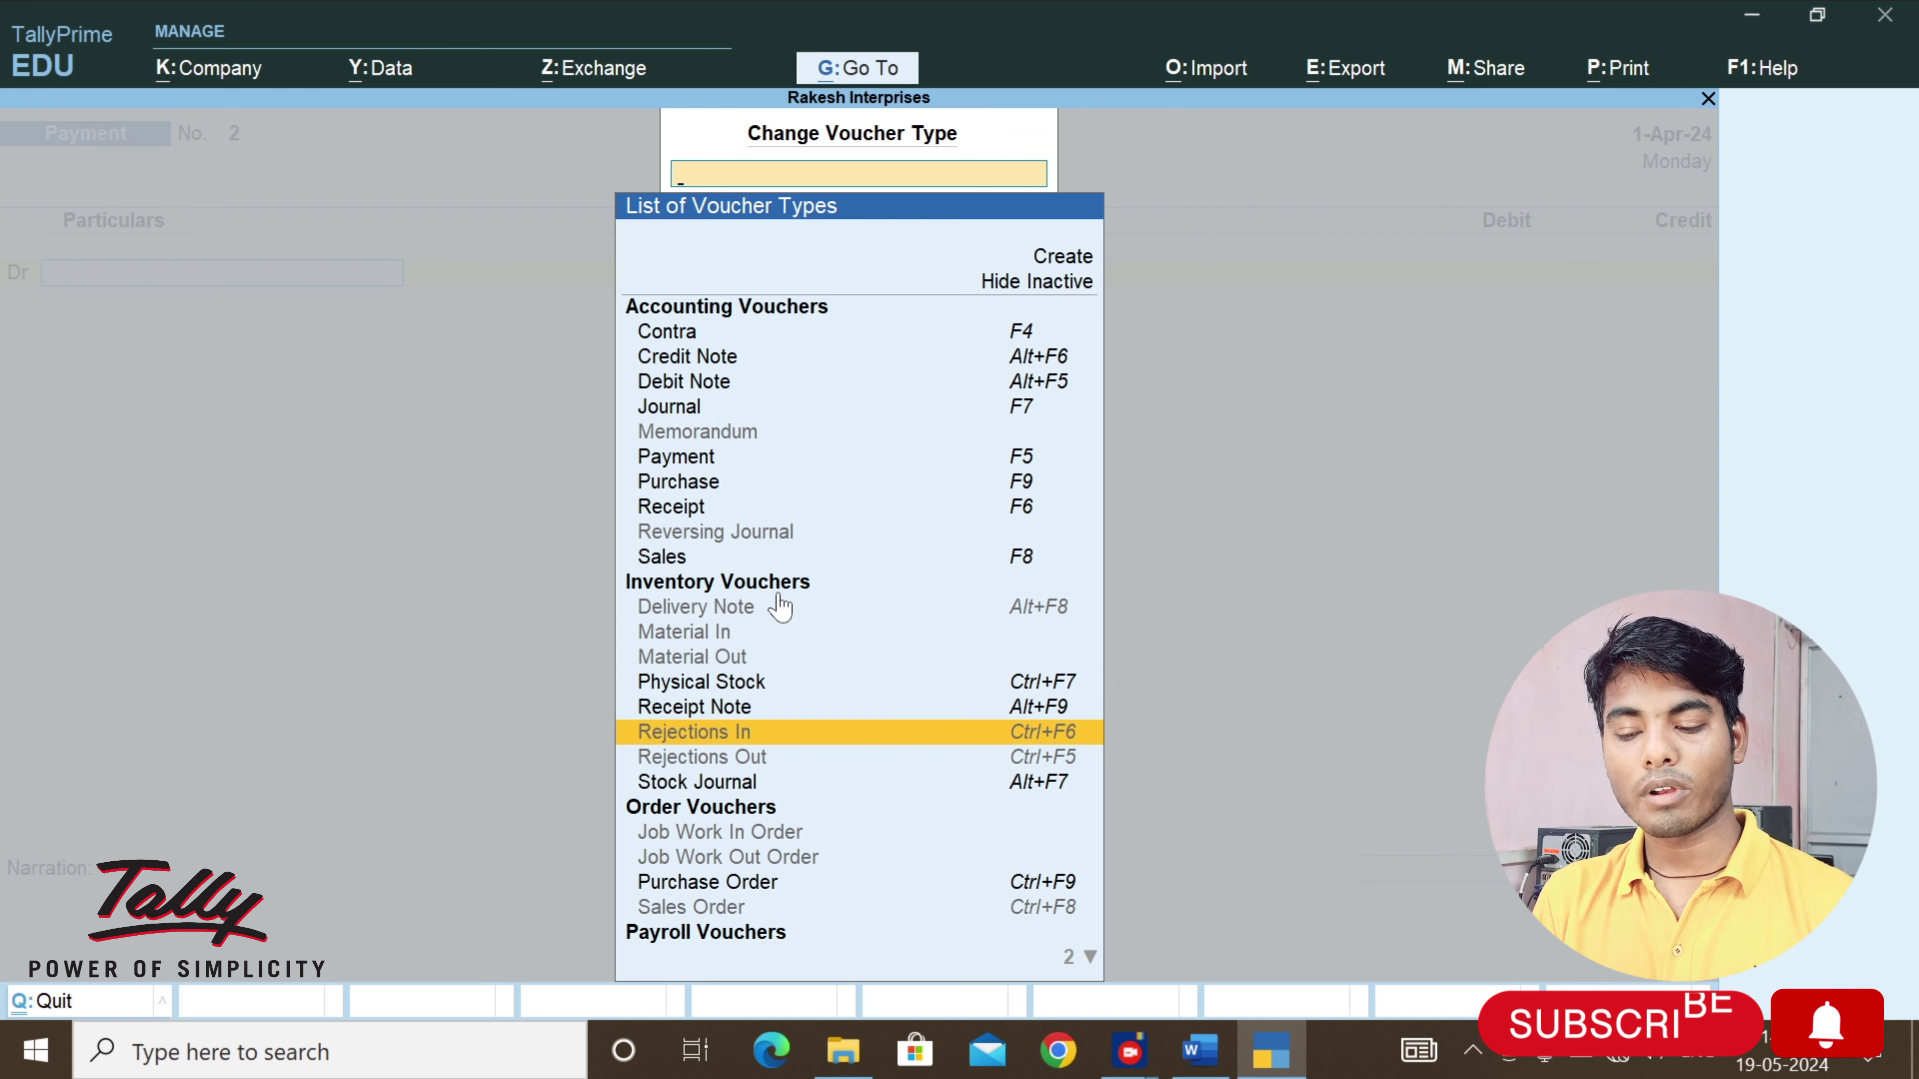
{"action": "key", "text": "Down"}
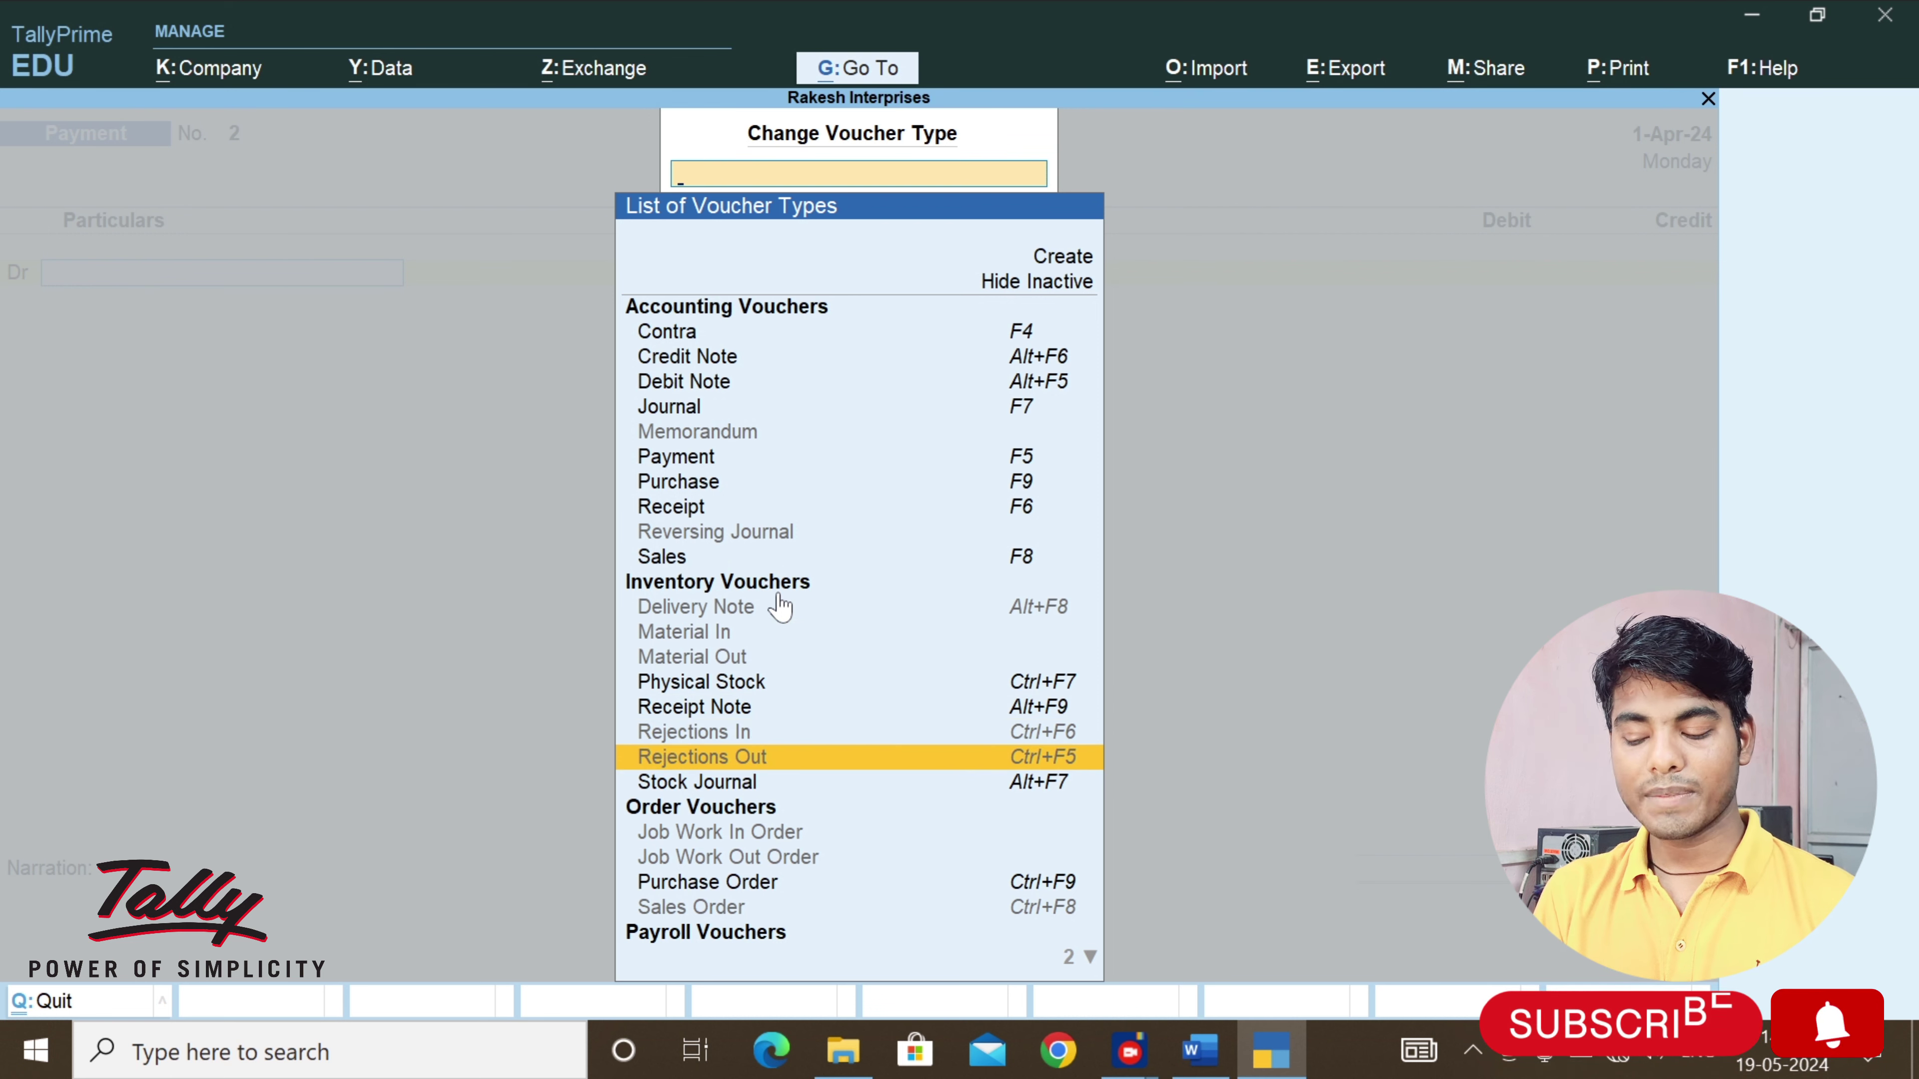
{"action": "key", "text": "Return"}
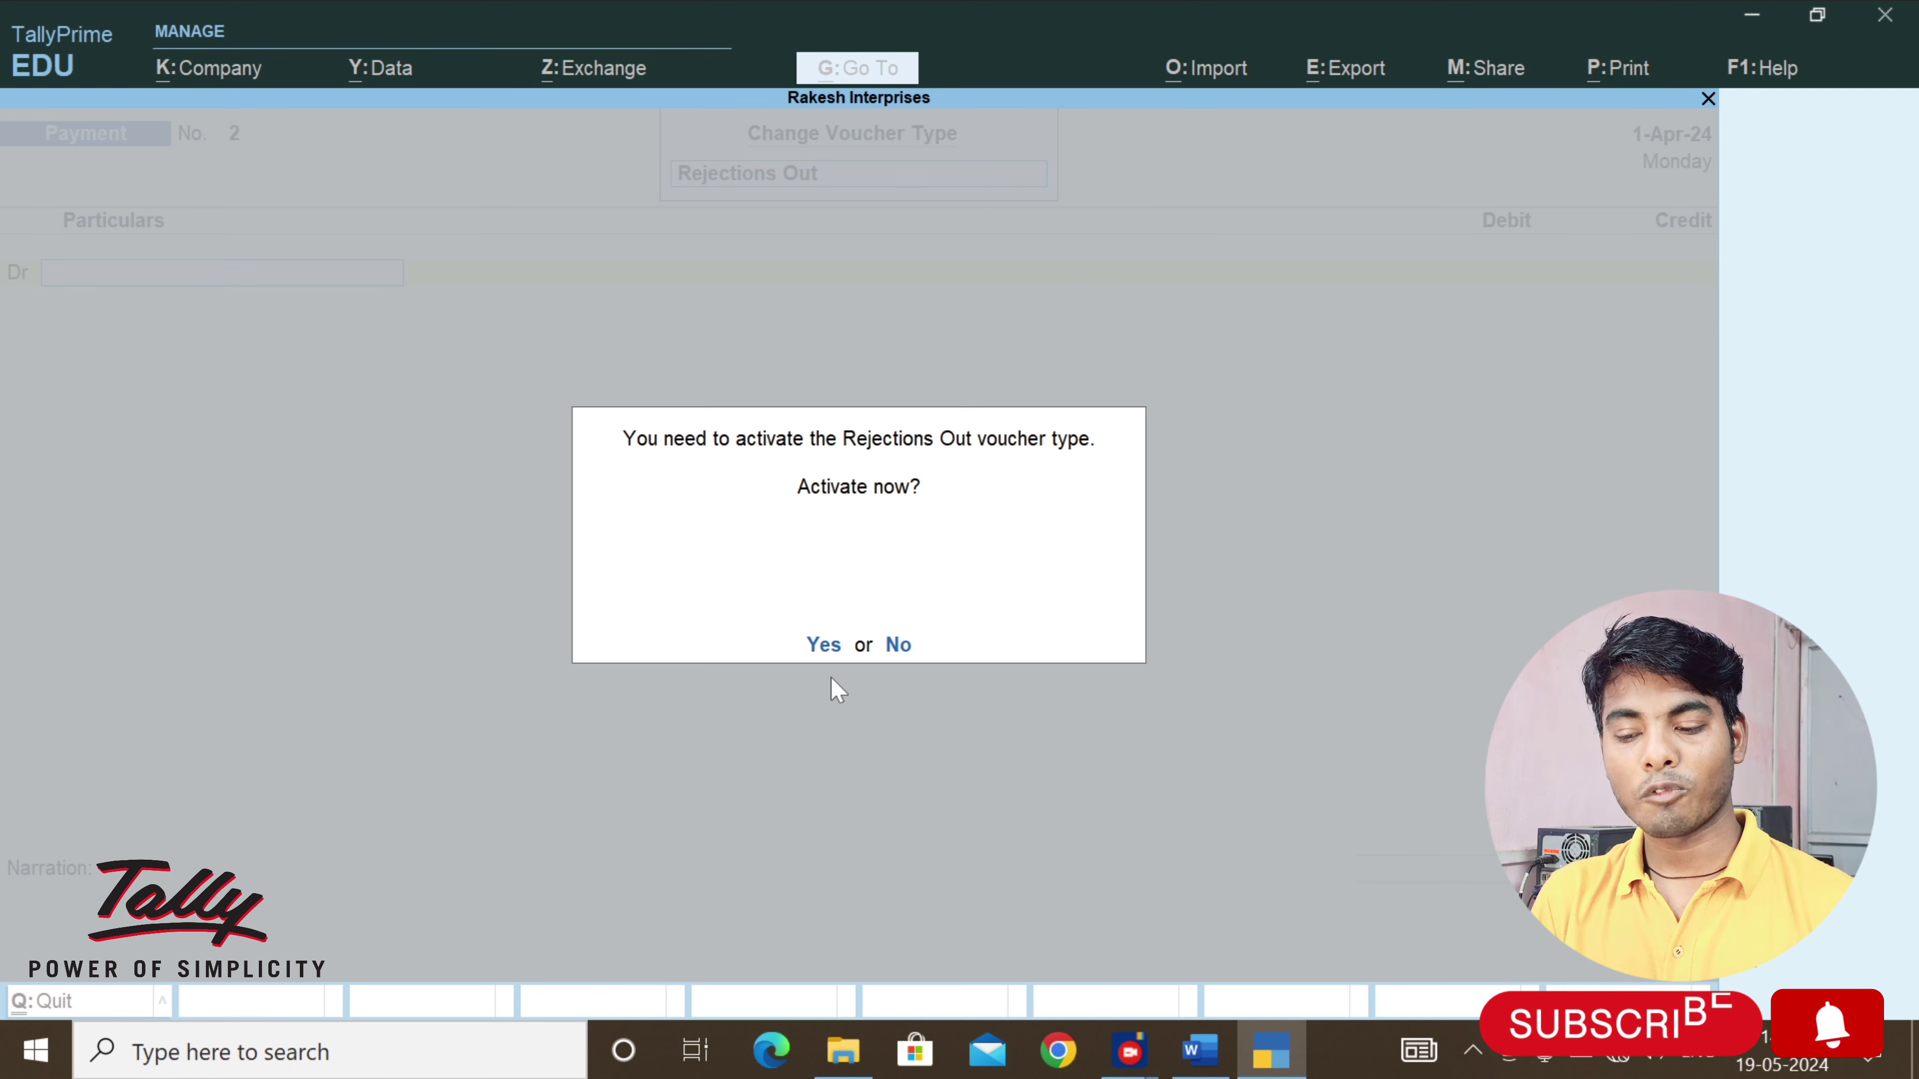
{"action": "left_click", "coordinate": [827, 647]}
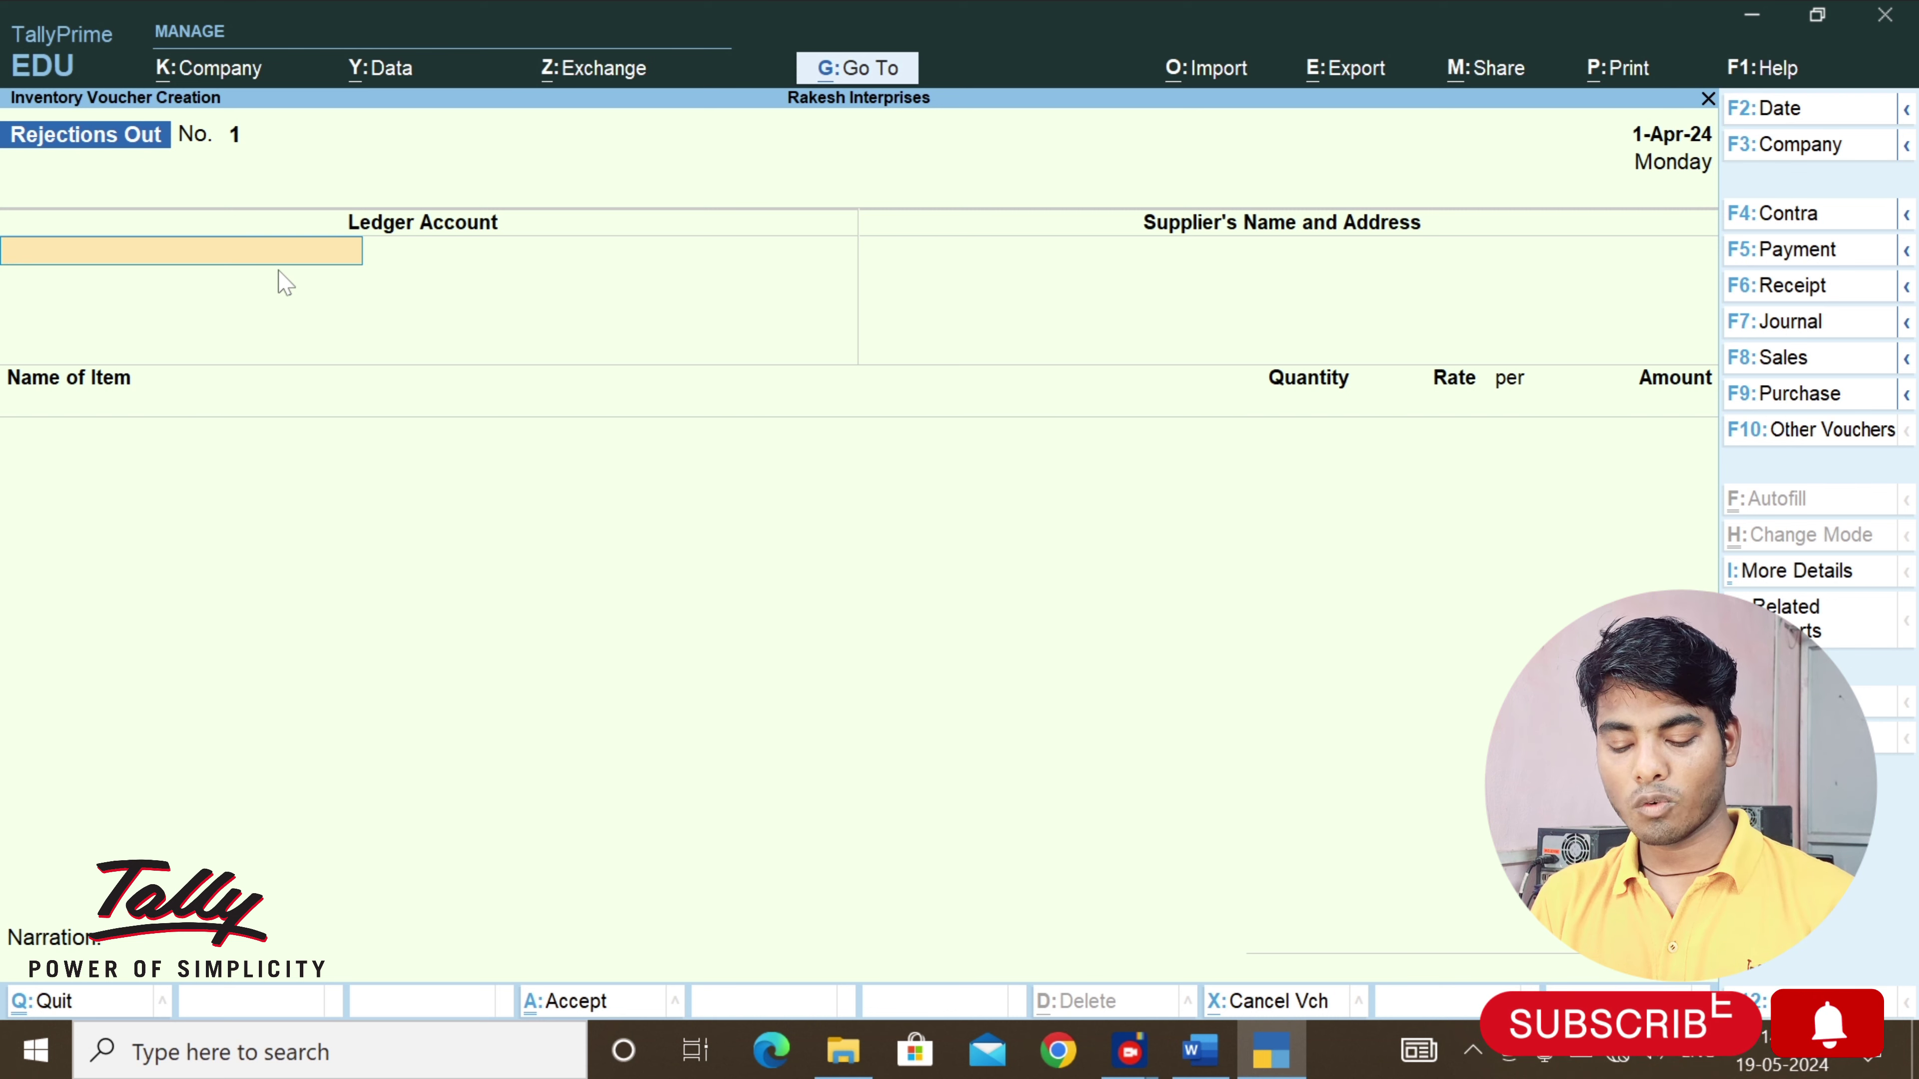
Check the supplier in the Word document, then set Acer India Pvt Ltd as the voucher's ledger account and supplier, leaving the address blank
{"action": "key", "text": "alt+Tab"}
{"action": "key", "text": "alt+Tab"}
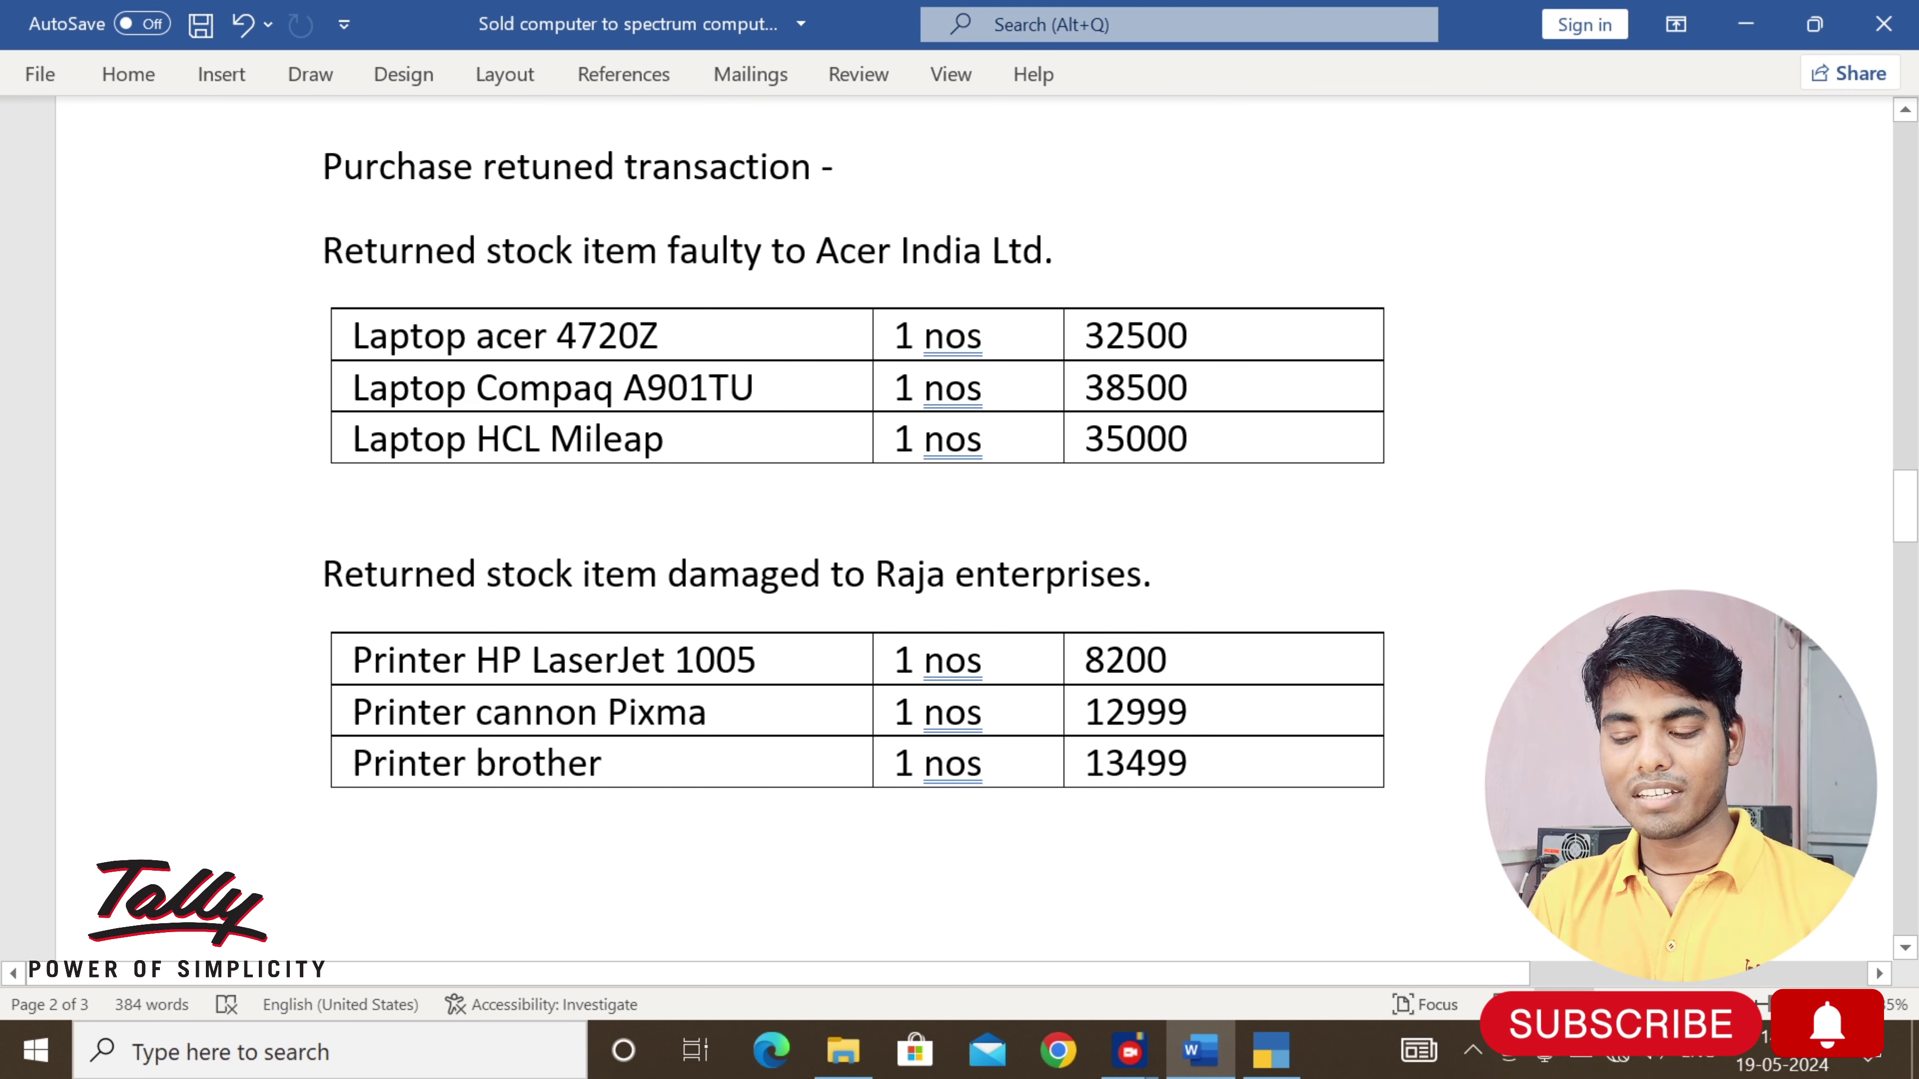
{"action": "key", "text": "alt+Tab"}
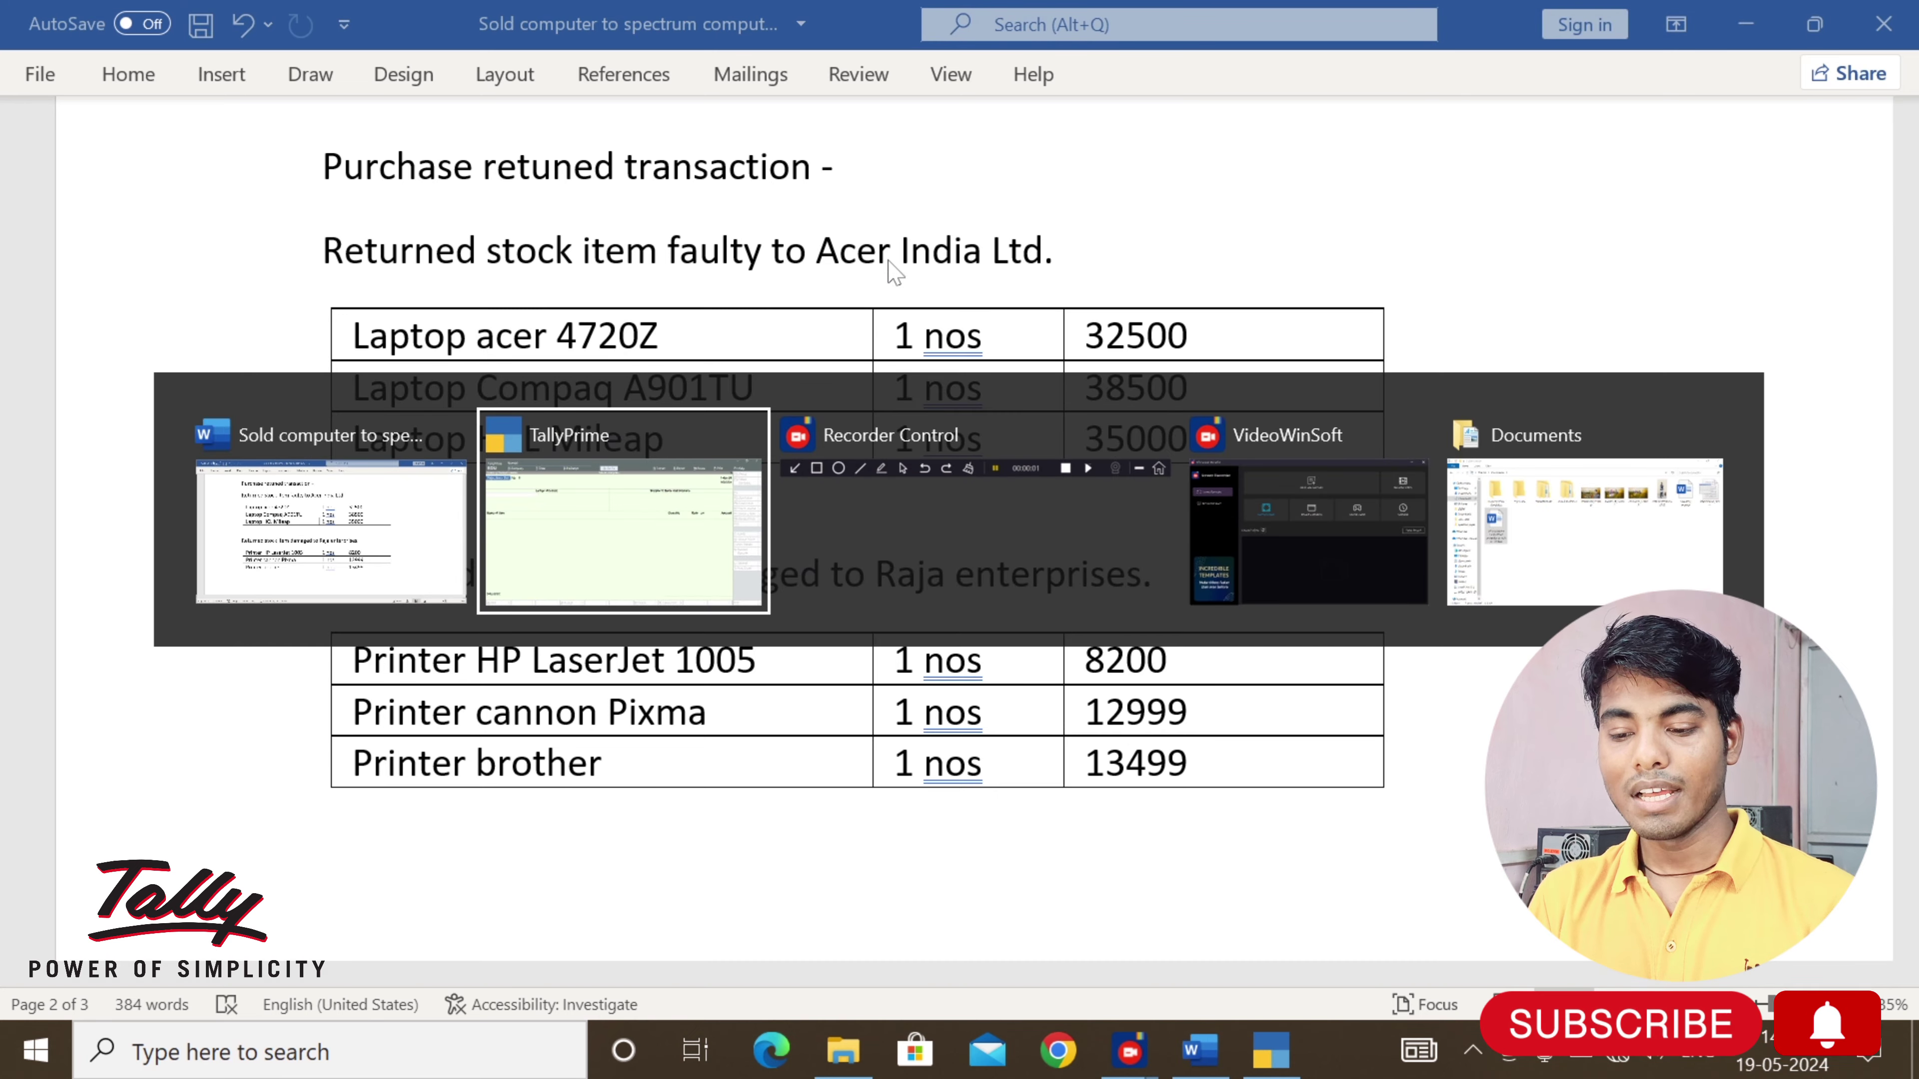
{"action": "type", "text": "Ac"}
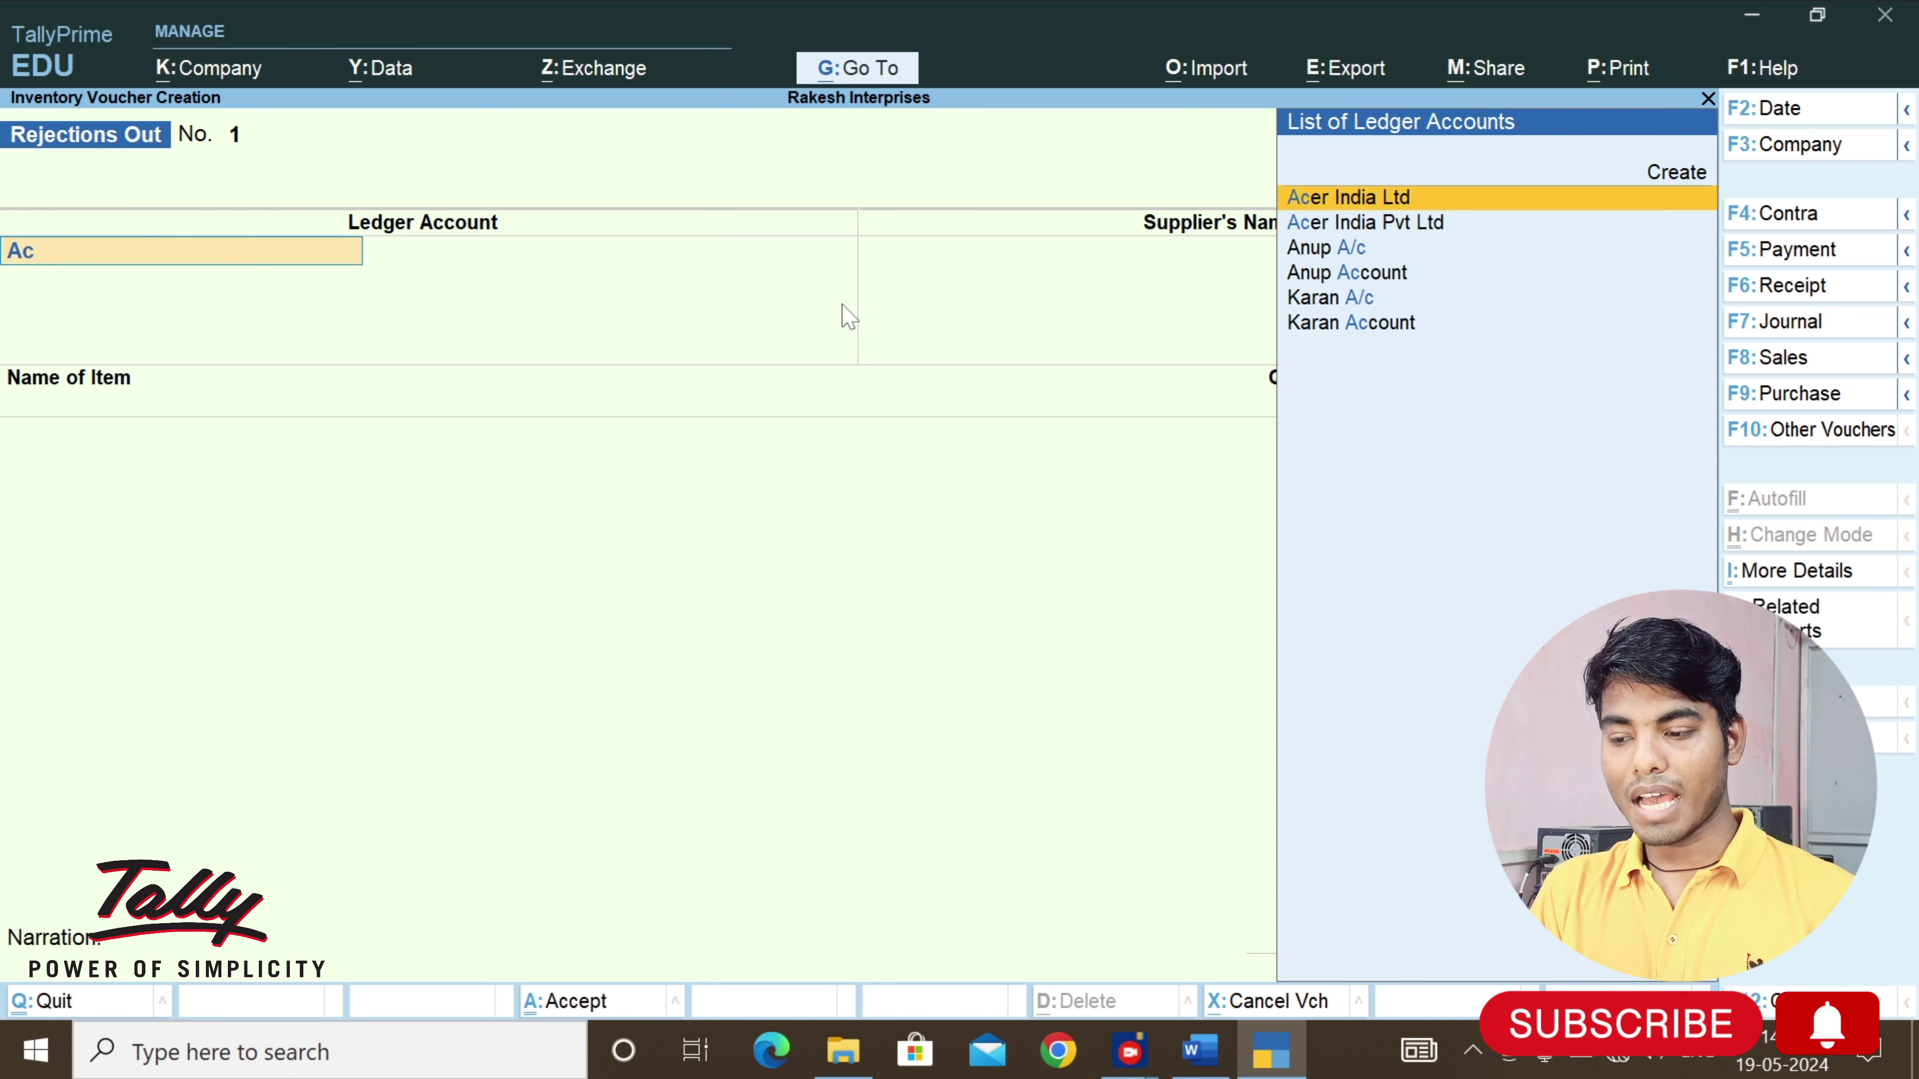
{"action": "key", "text": "Up"}
{"action": "key", "text": "Down"}
{"action": "key", "text": "Down"}
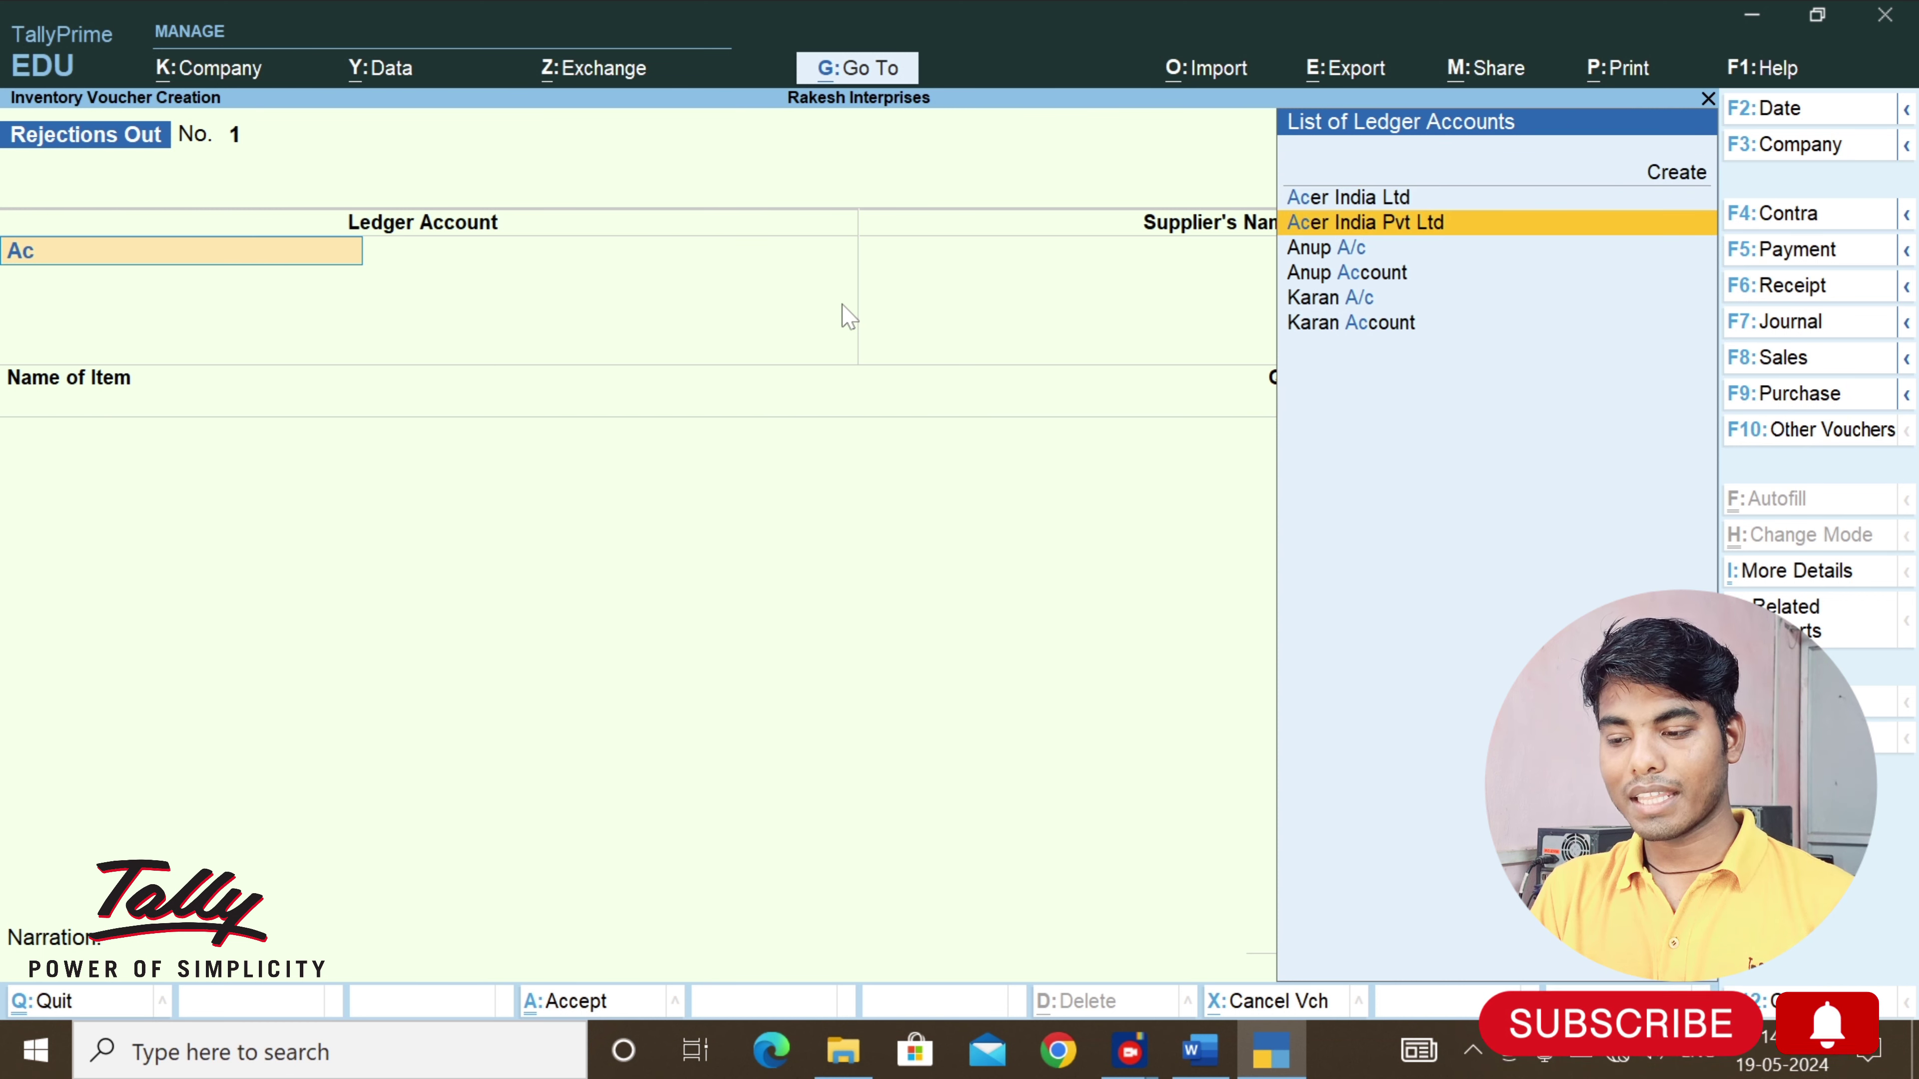
{"action": "key", "text": "Return"}
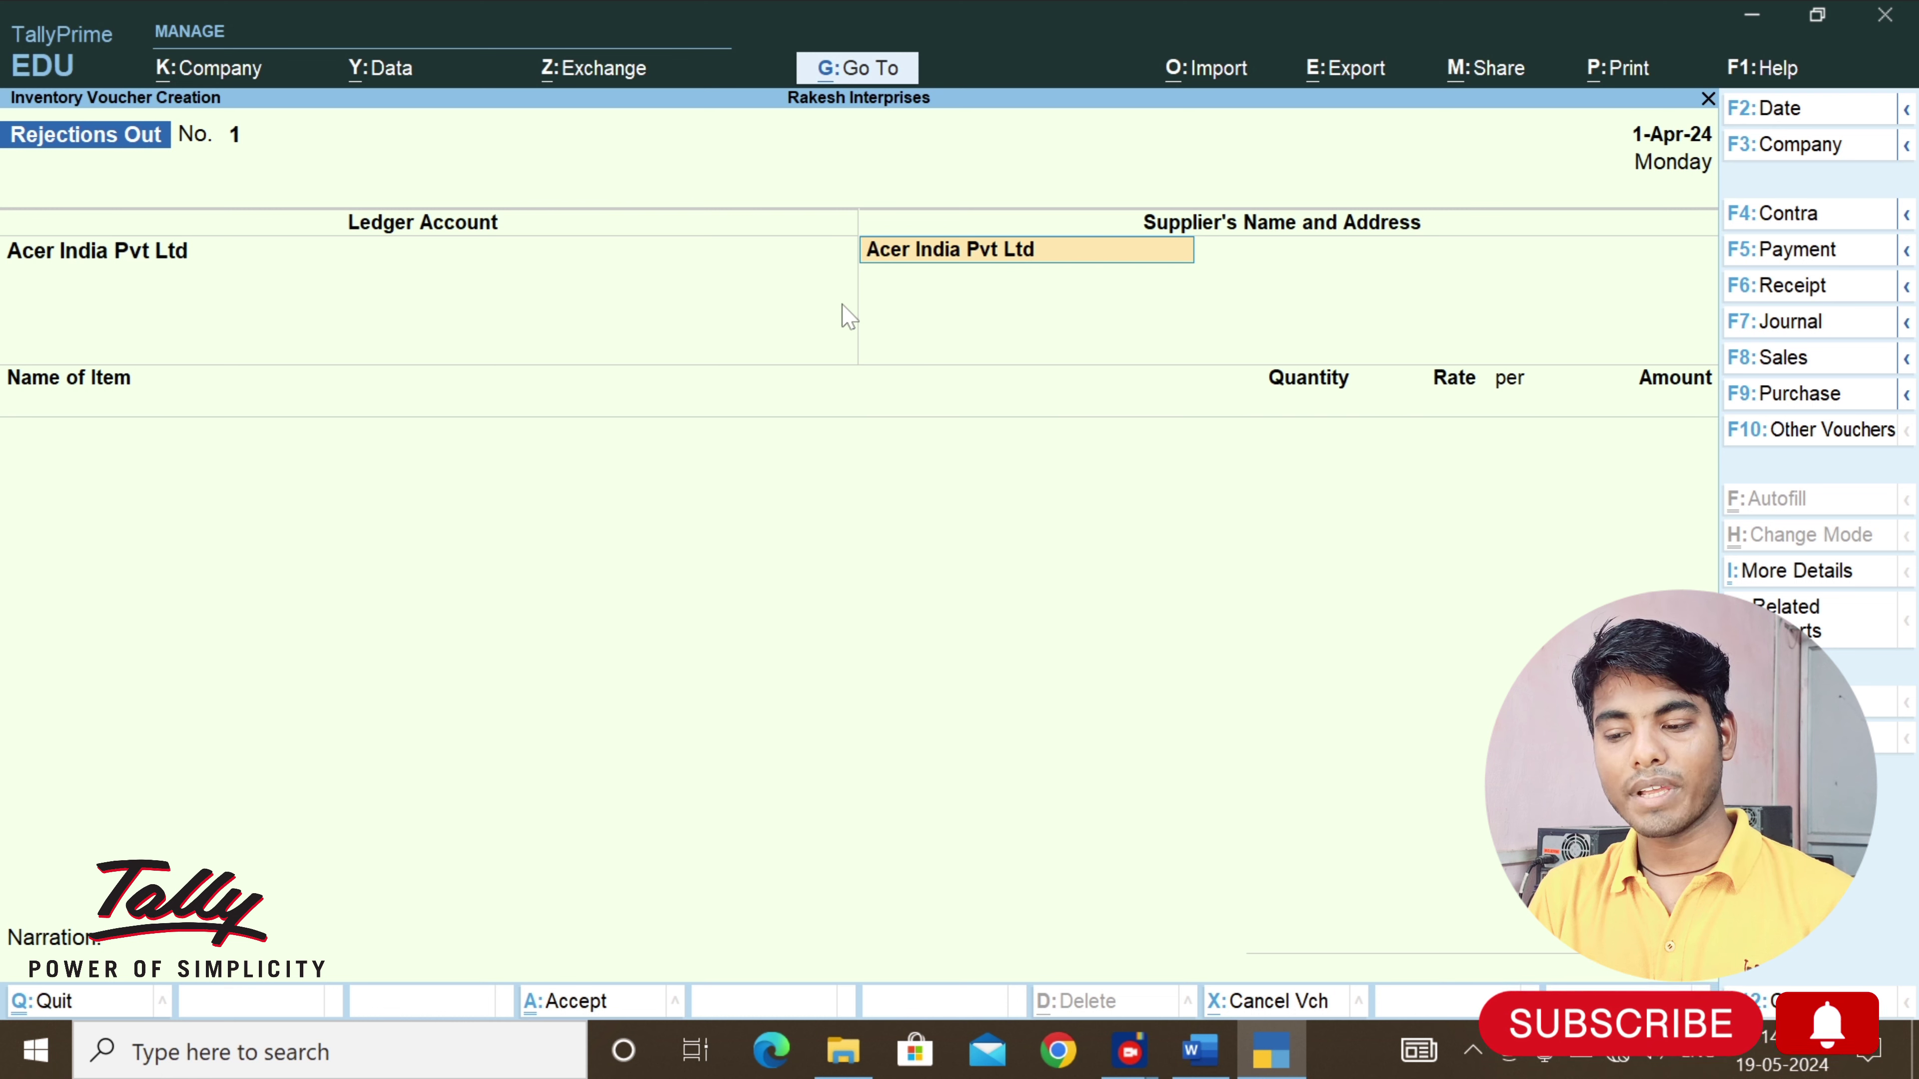
{"action": "key", "text": "Return"}
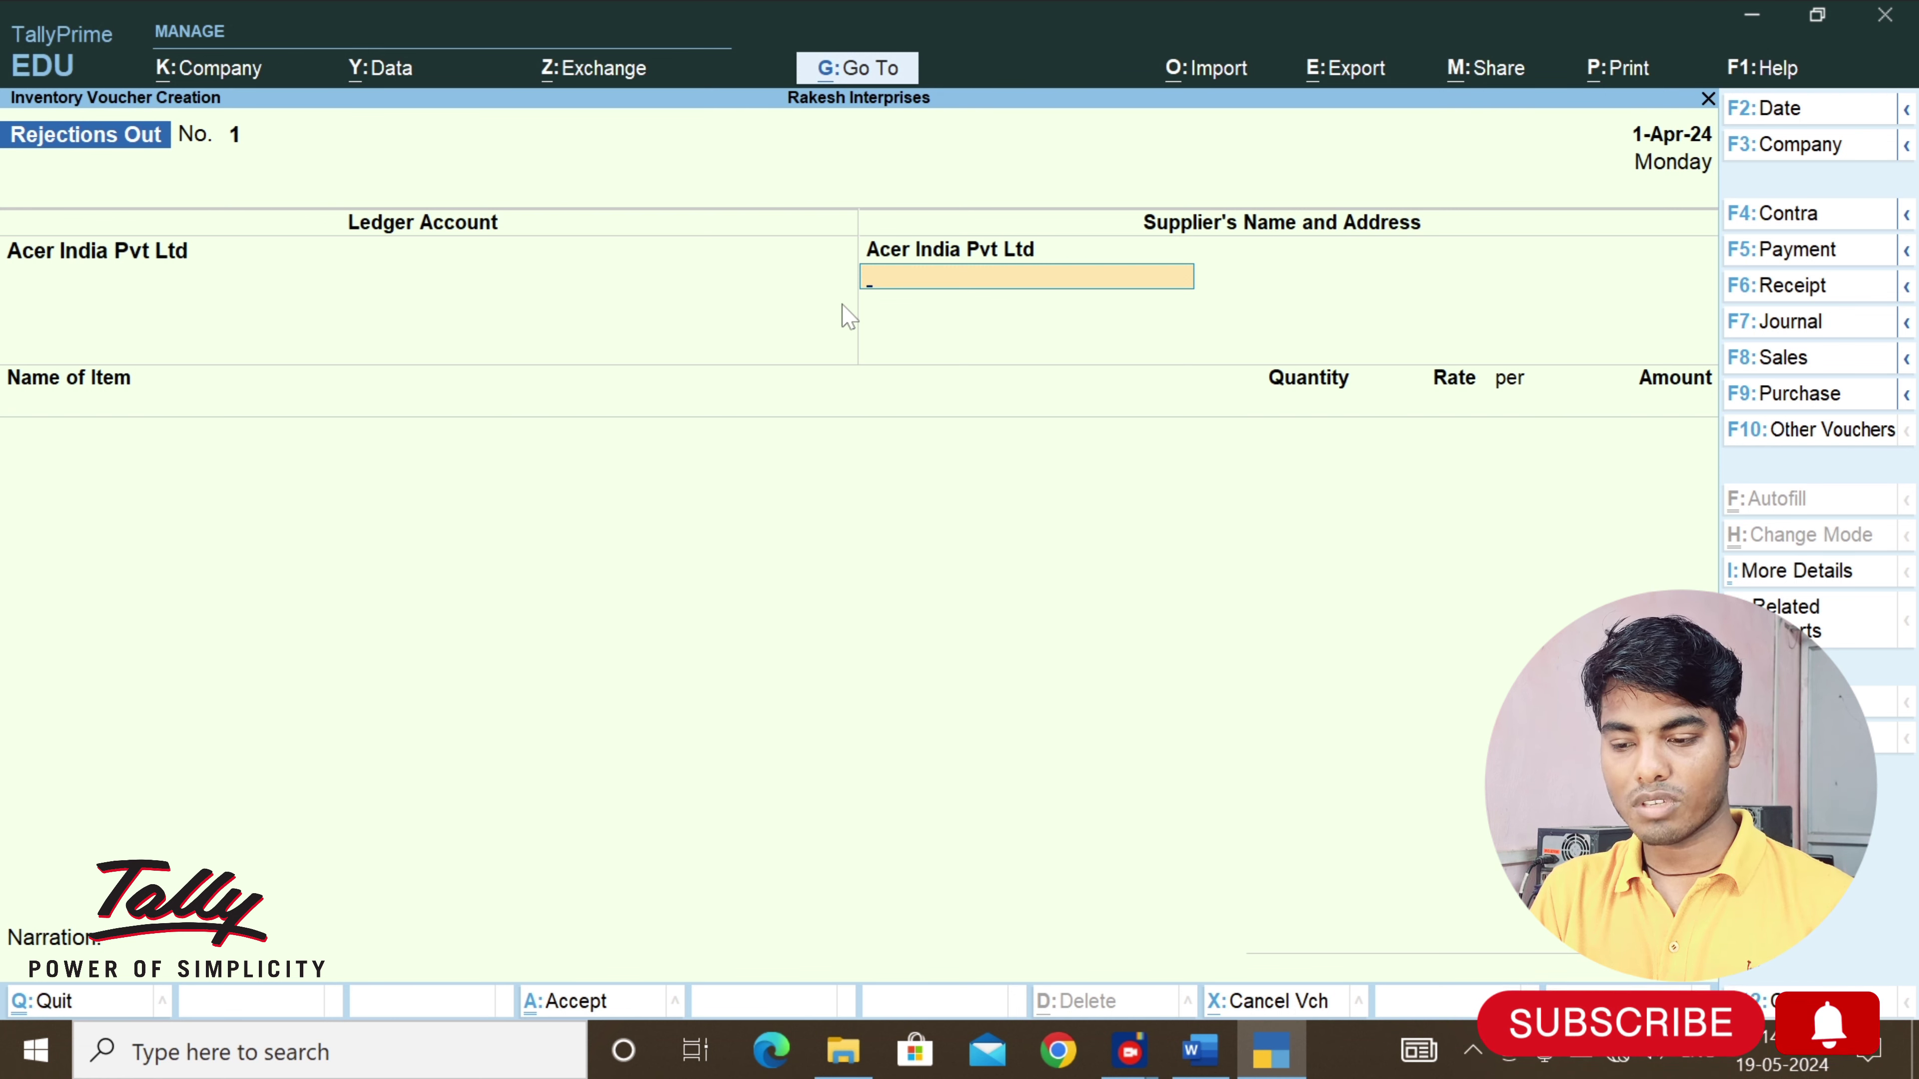
{"action": "key", "text": "Return"}
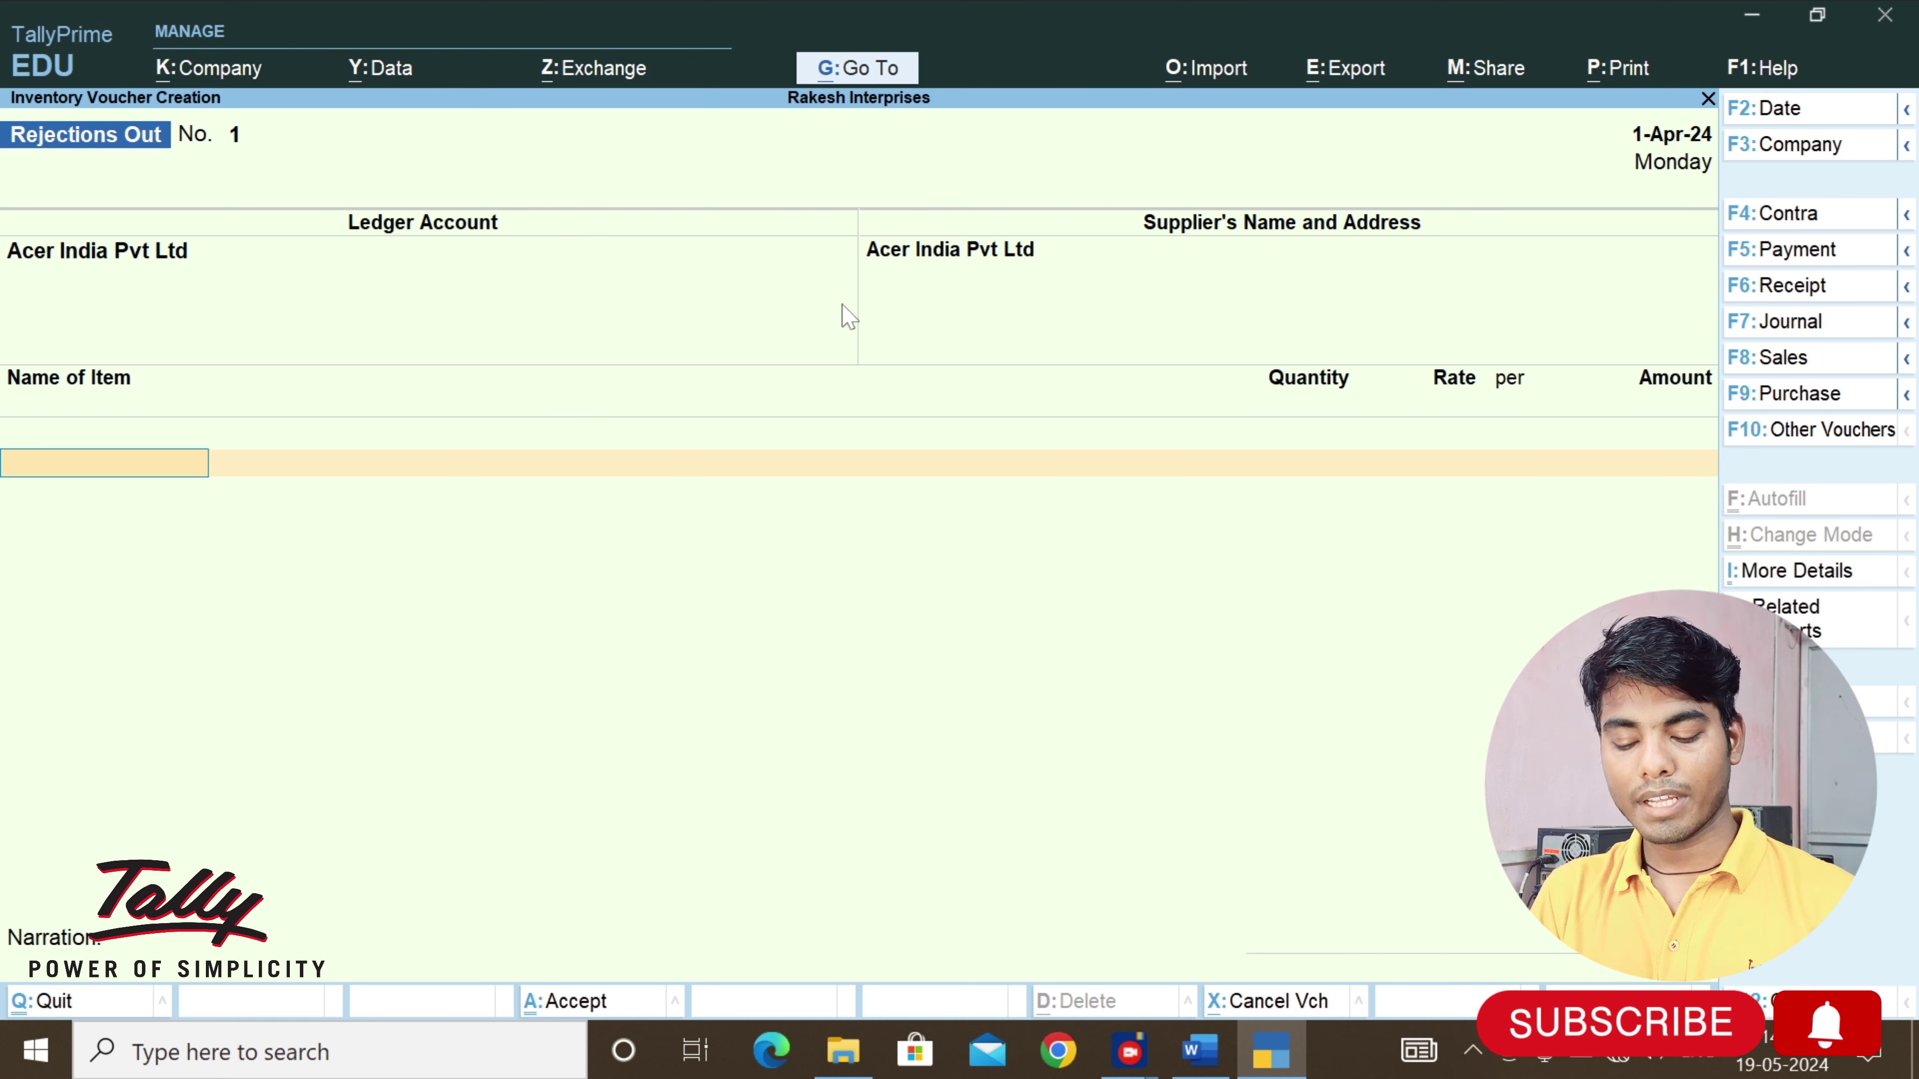
Check the returned items in the Word document and add Compaq A901TU to the voucher with tracking number 1 and order number Not Applicable
{"action": "key", "text": "alt+Tab"}
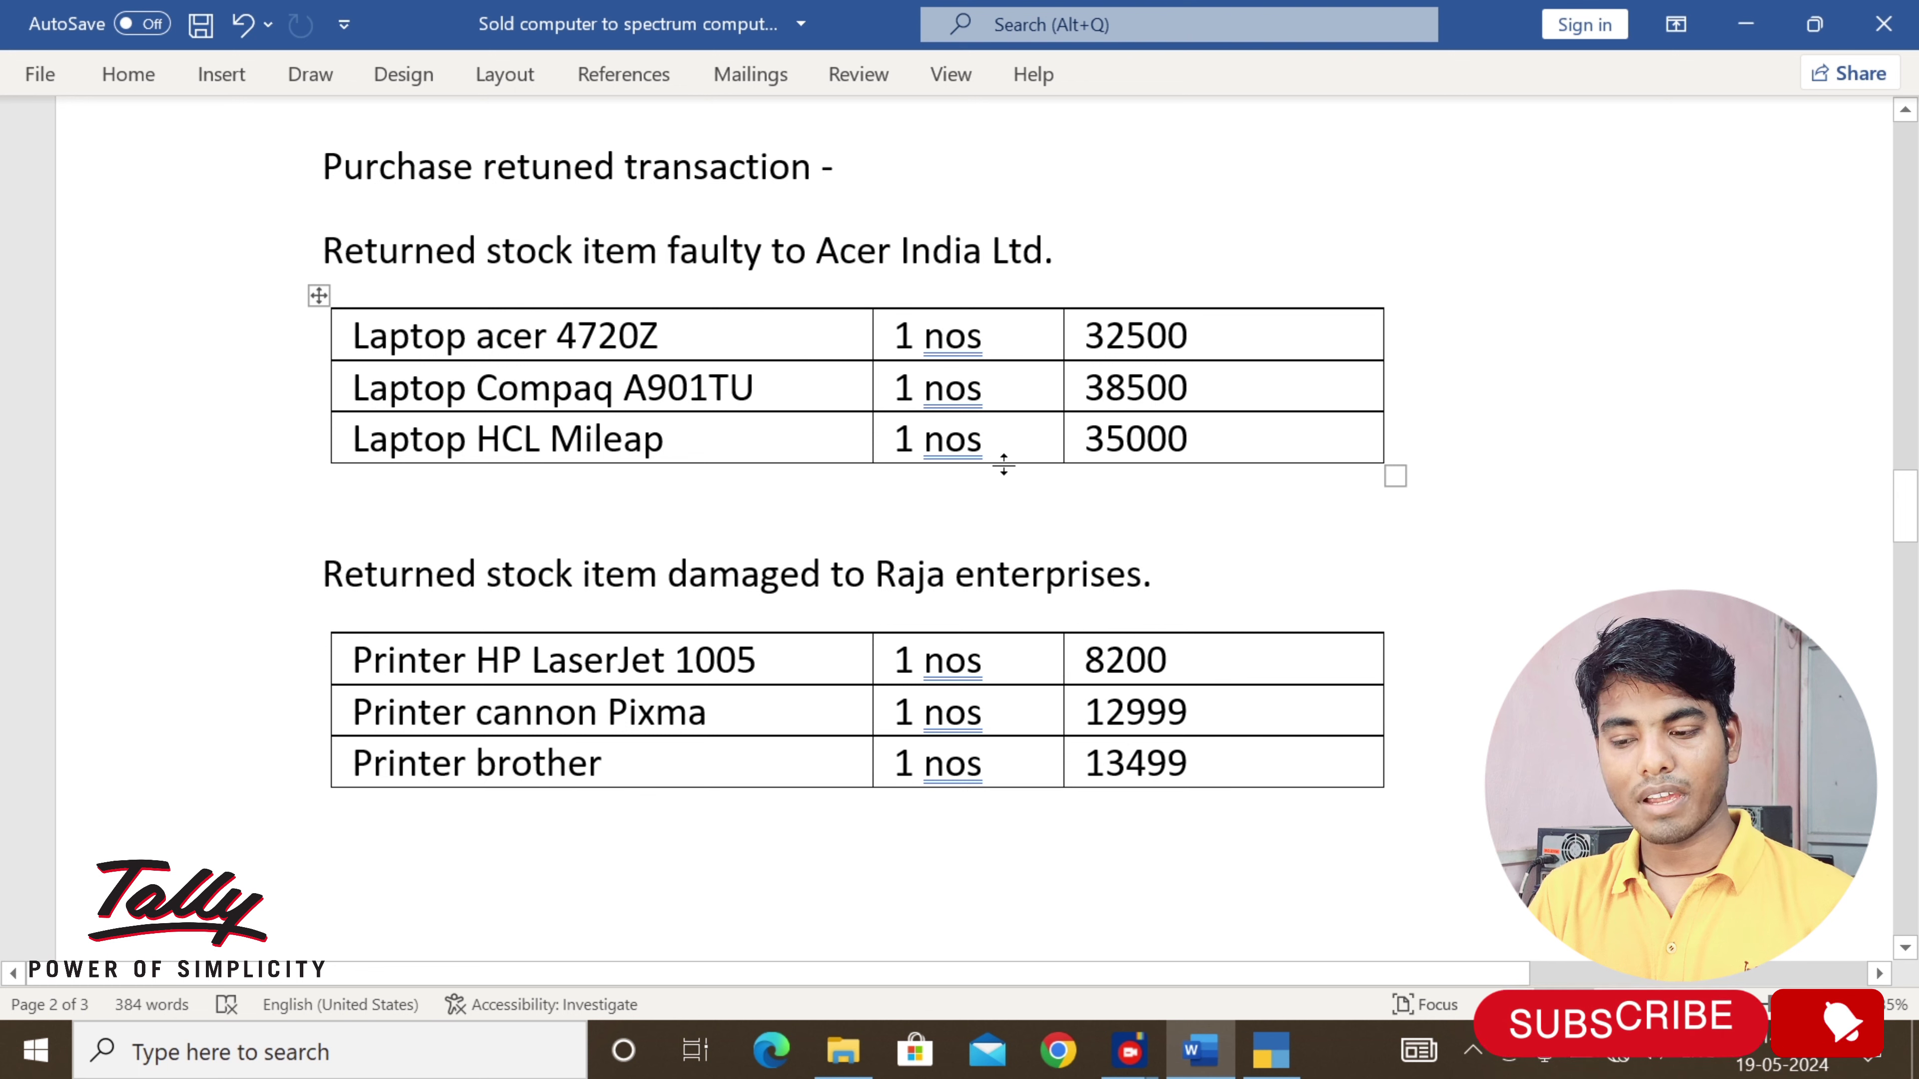
{"action": "key", "text": "alt+Tab"}
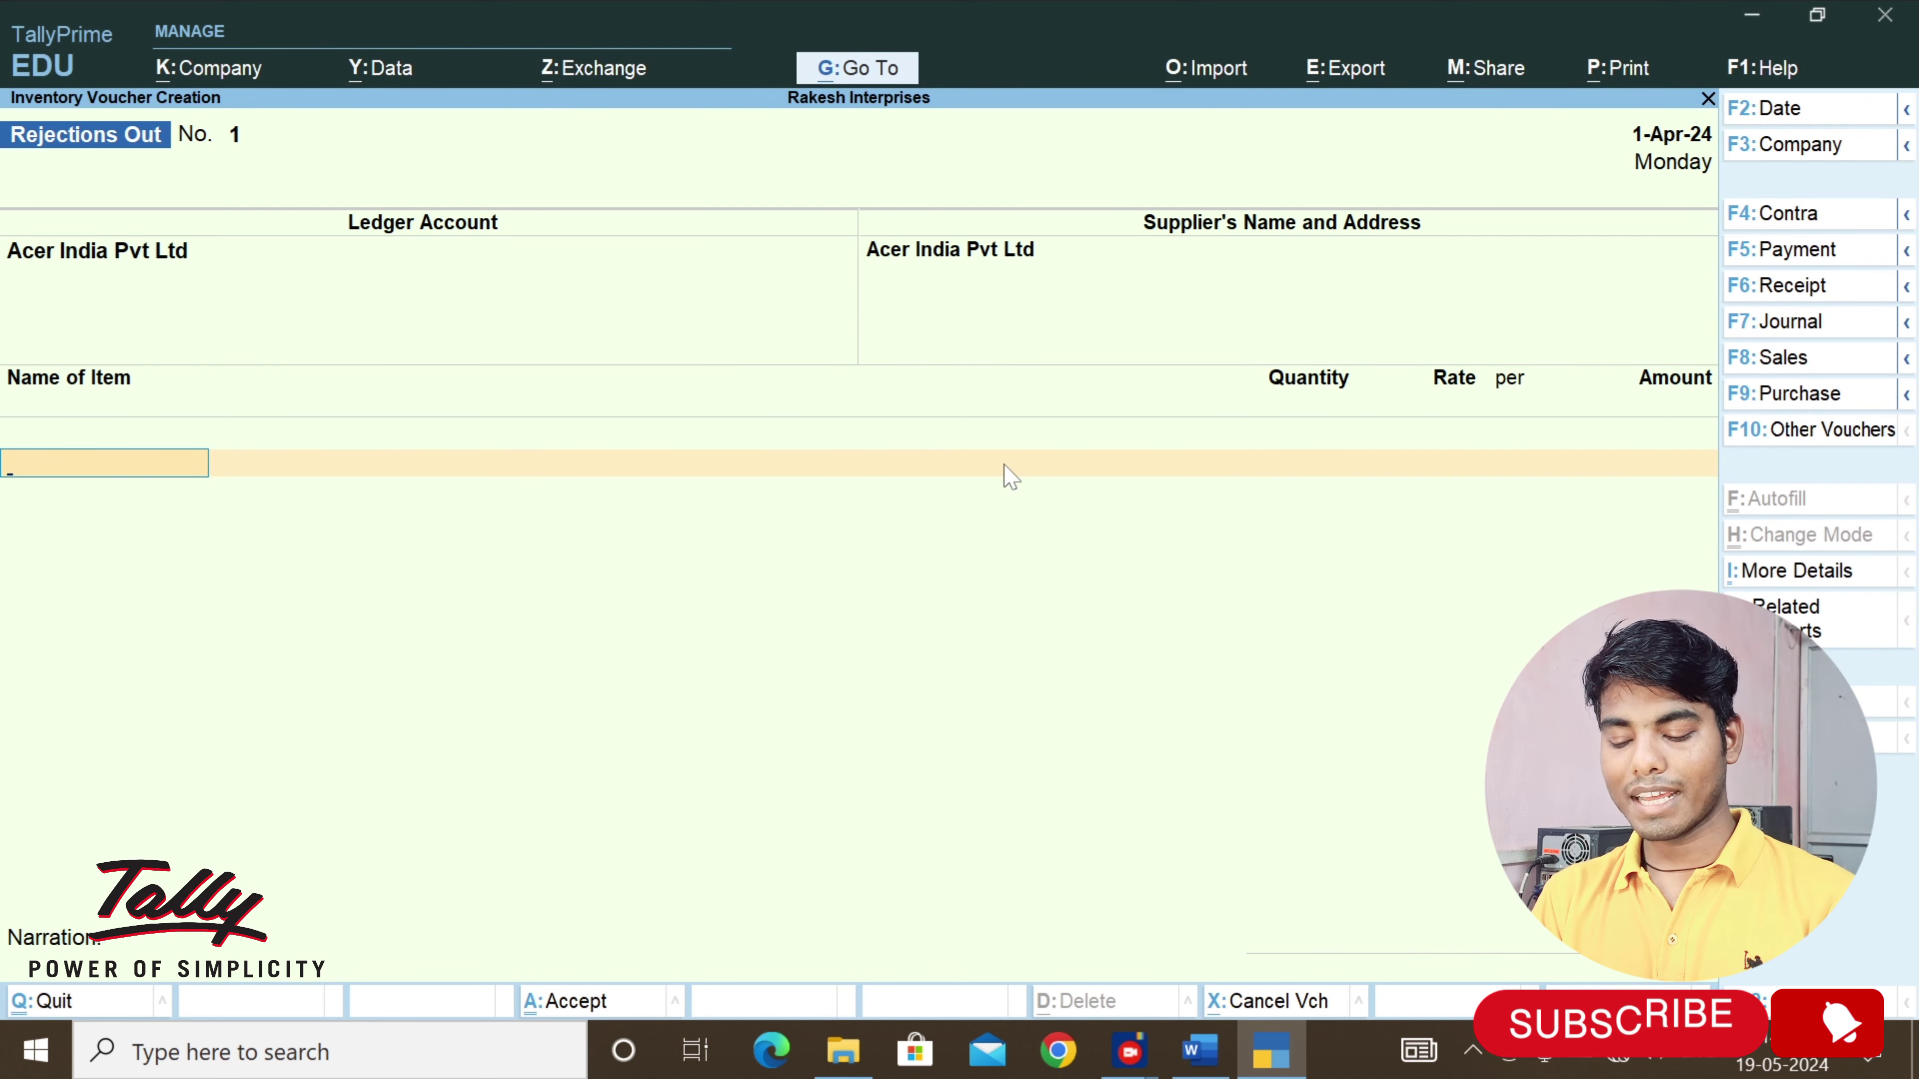
{"action": "key", "text": "Down"}
{"action": "key", "text": "Down"}
{"action": "key", "text": "Down"}
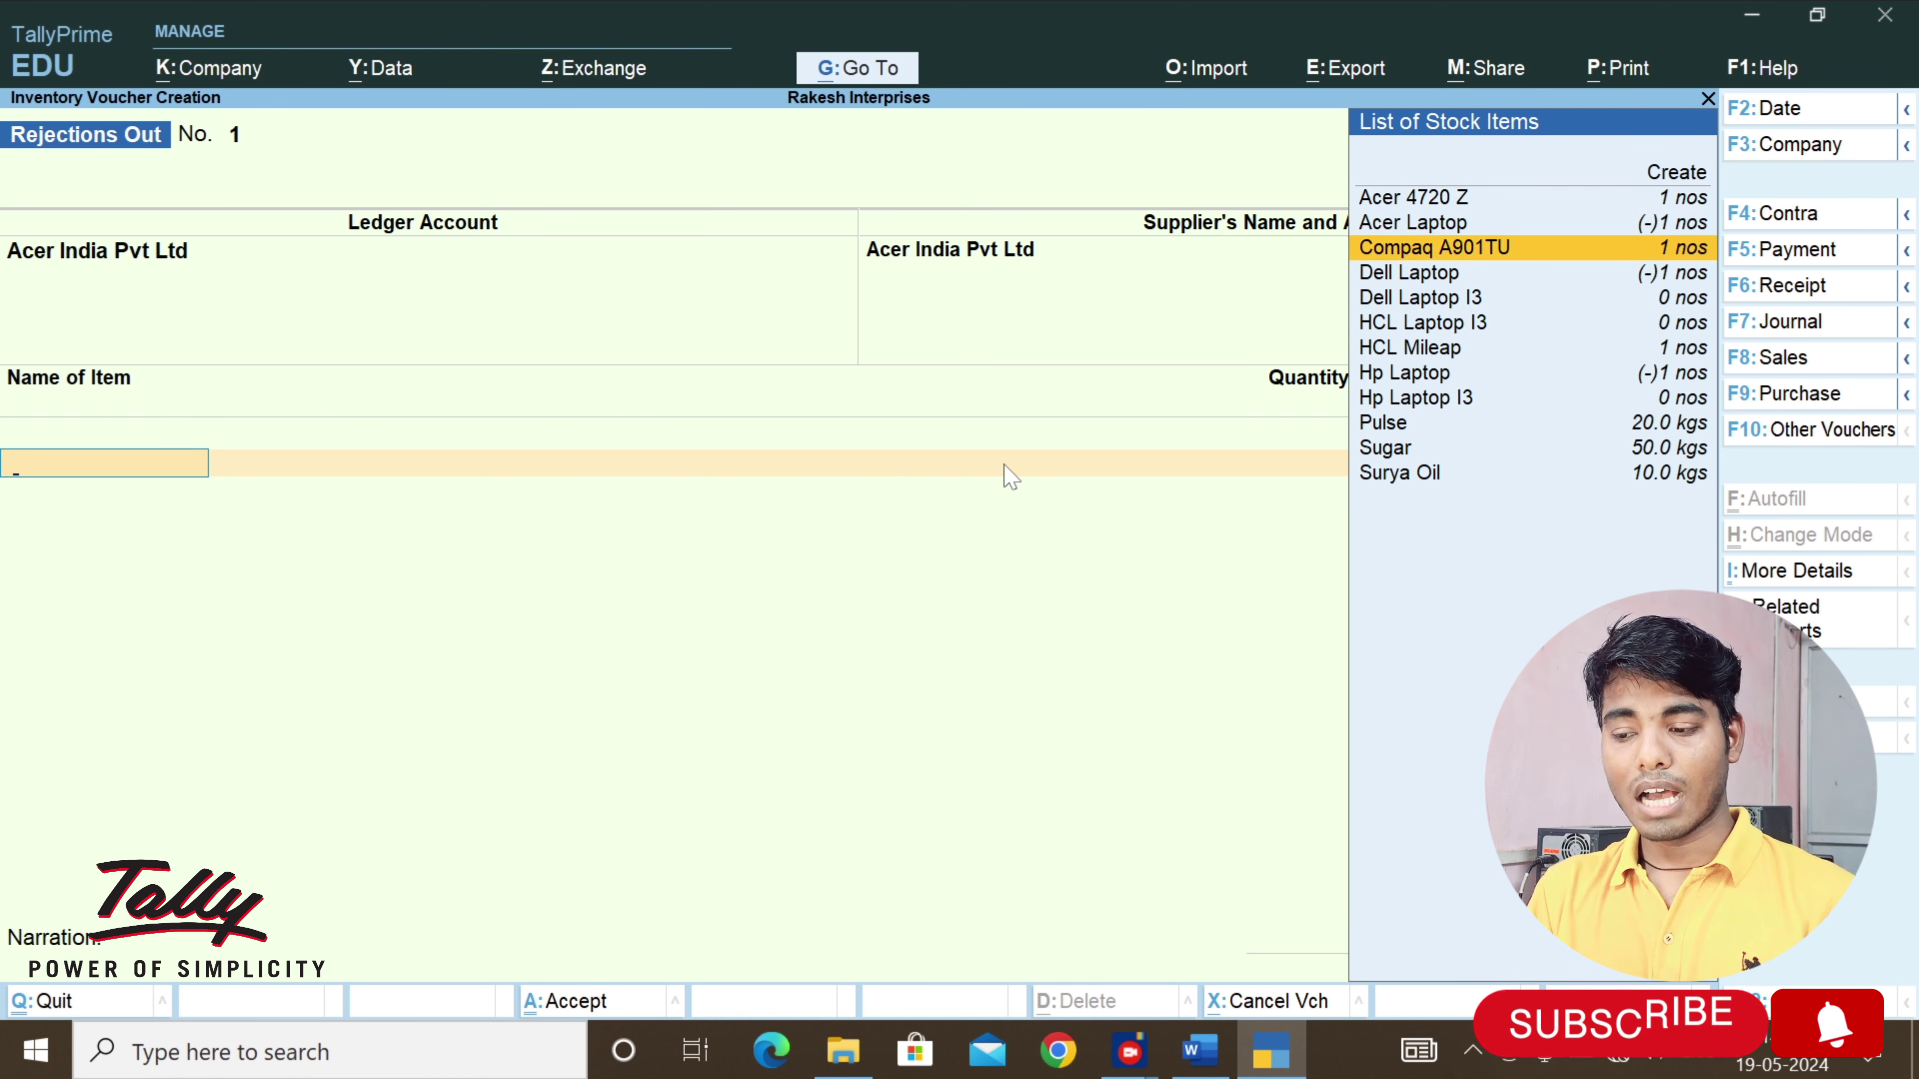
{"action": "key", "text": "Return"}
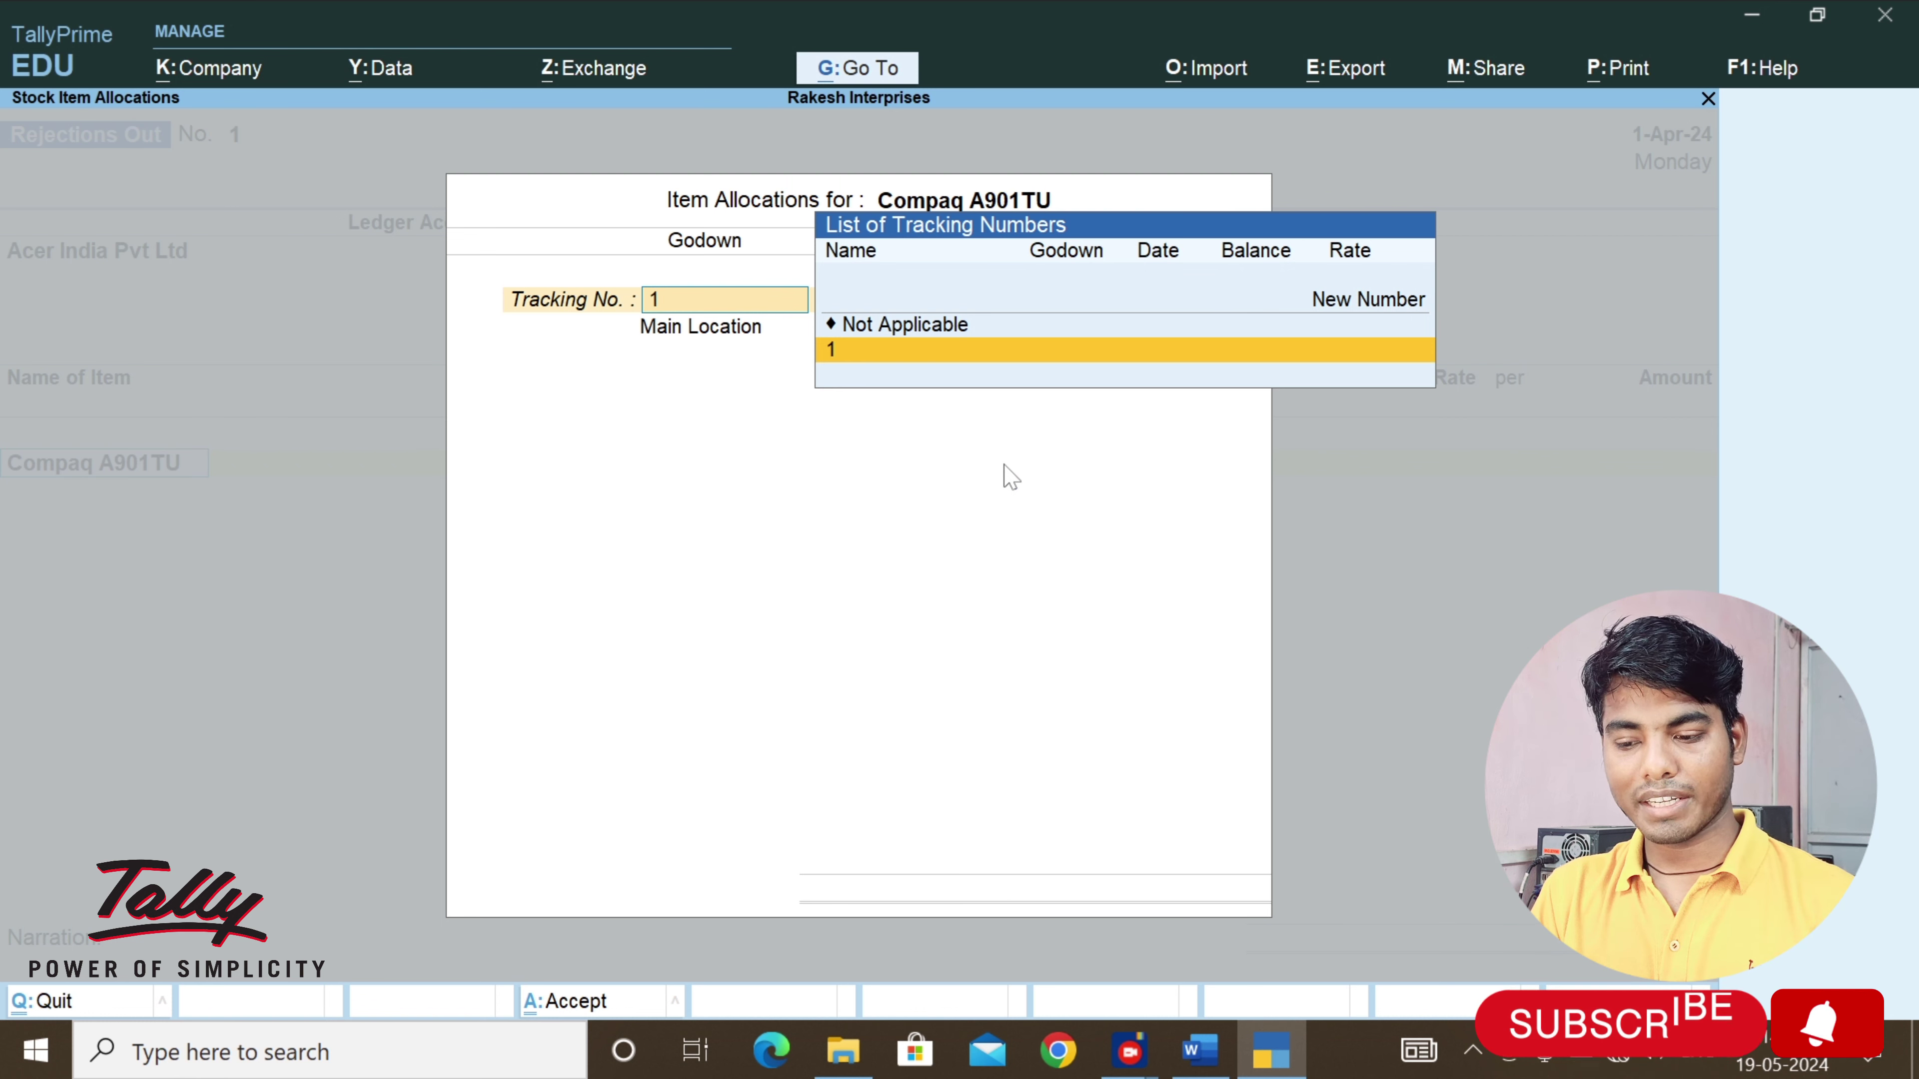
{"action": "key", "text": "Return"}
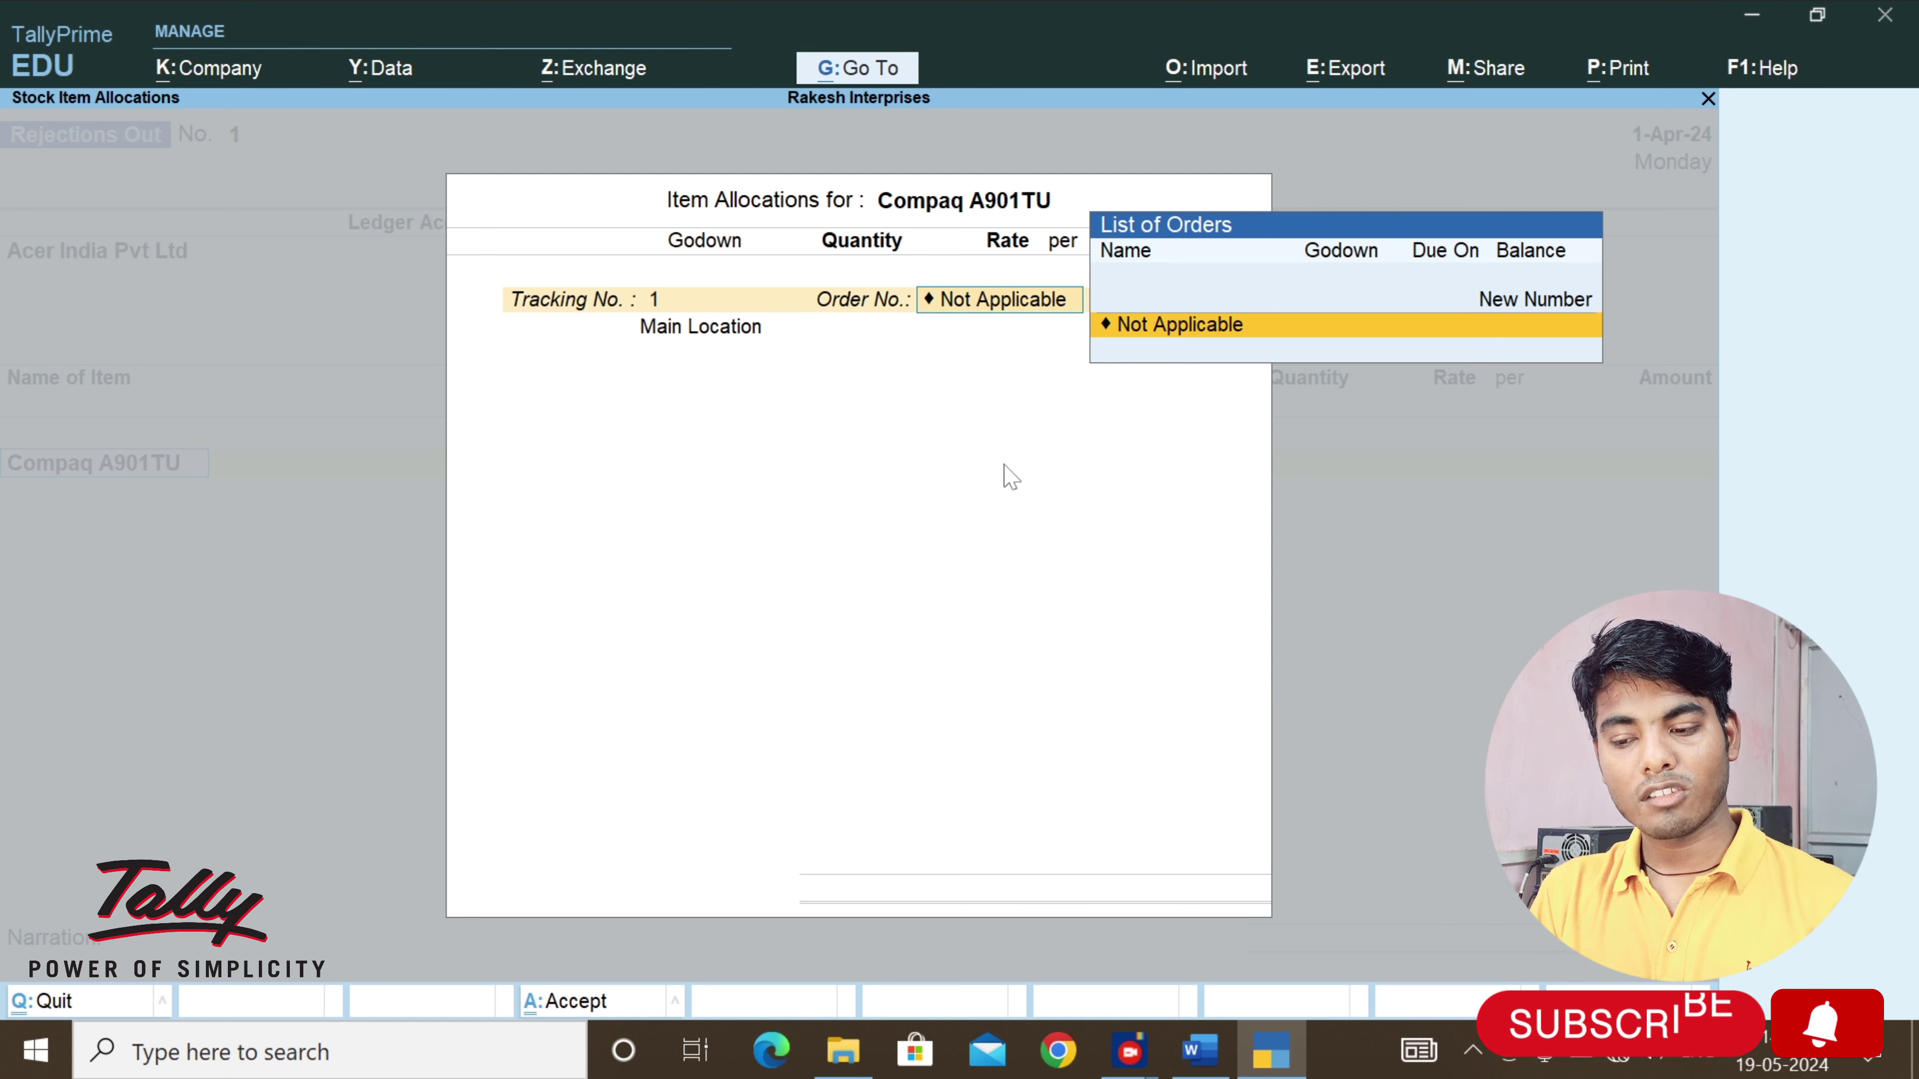
{"action": "key", "text": "Return"}
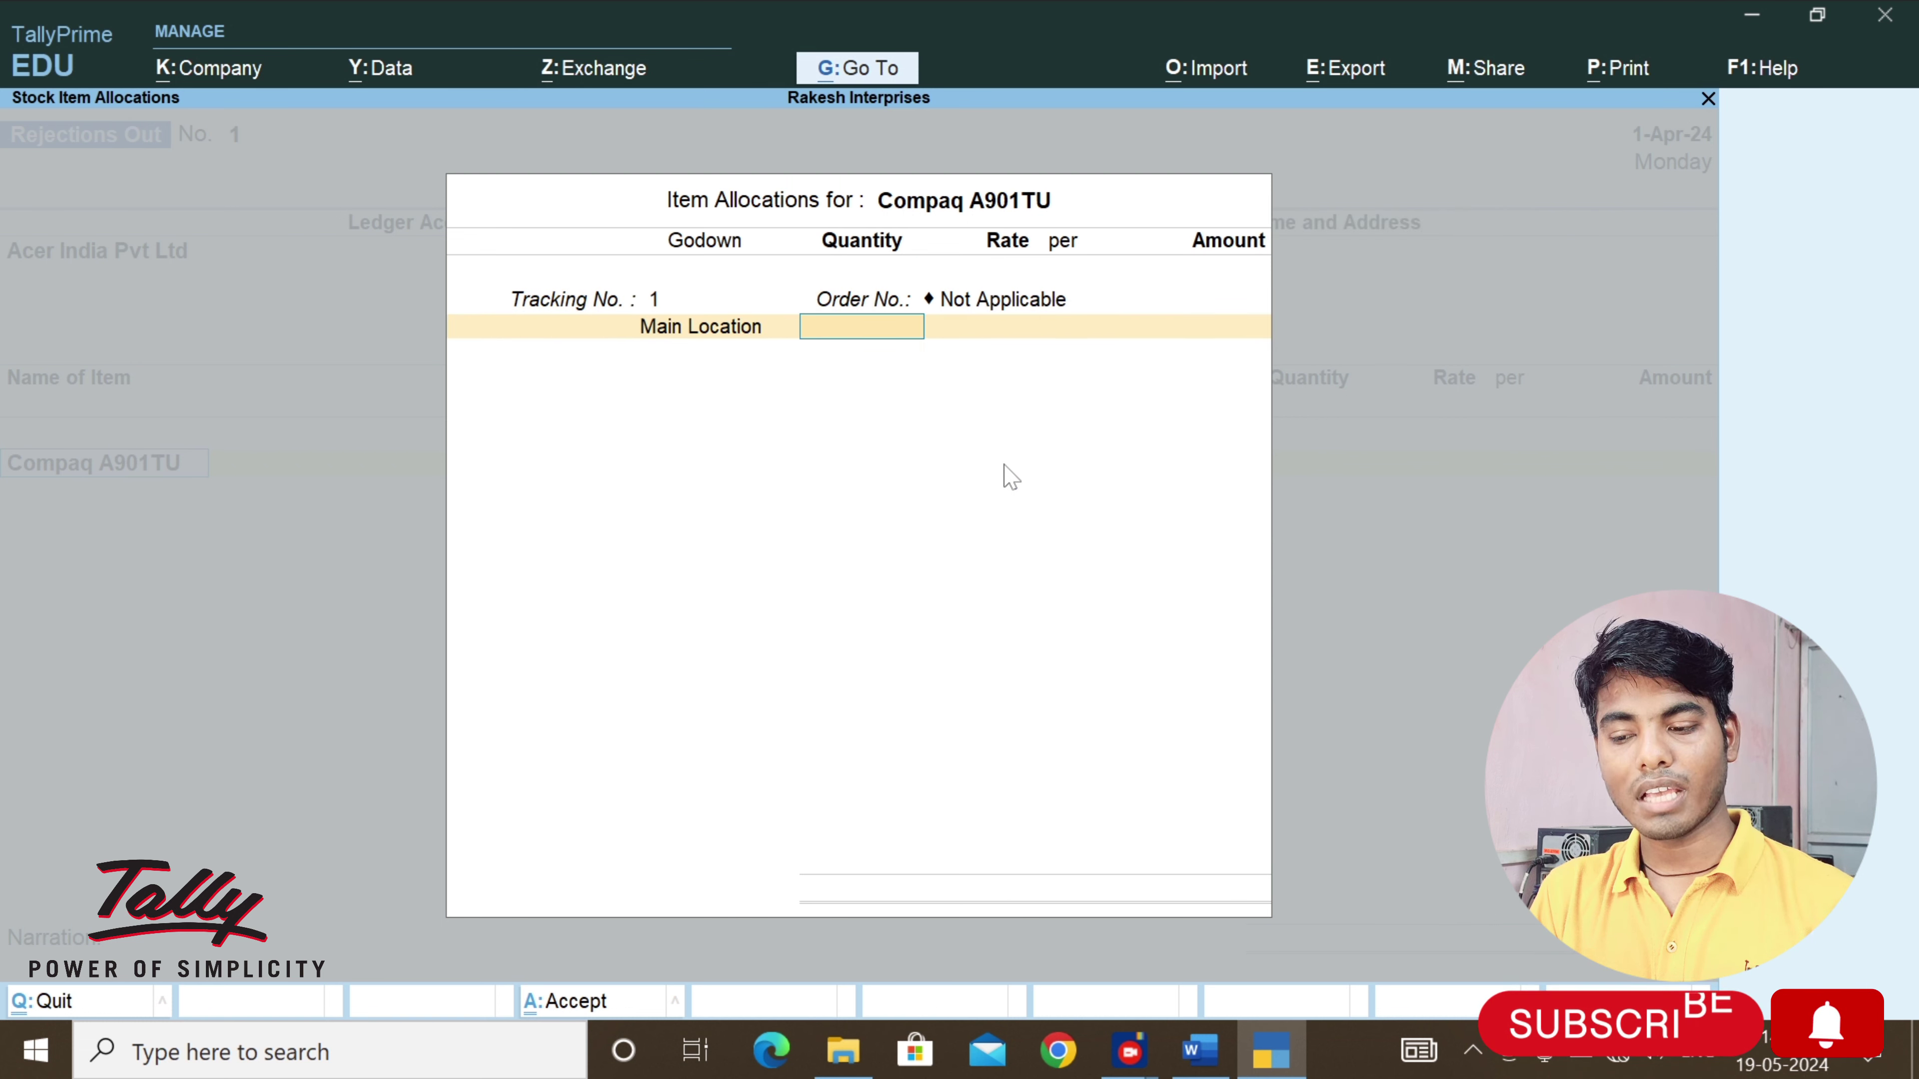
Set the Compaq A901TU quantity to 1 nos, accept the 38,500.00 rate and complete its item allocation
{"action": "type", "text": "1"}
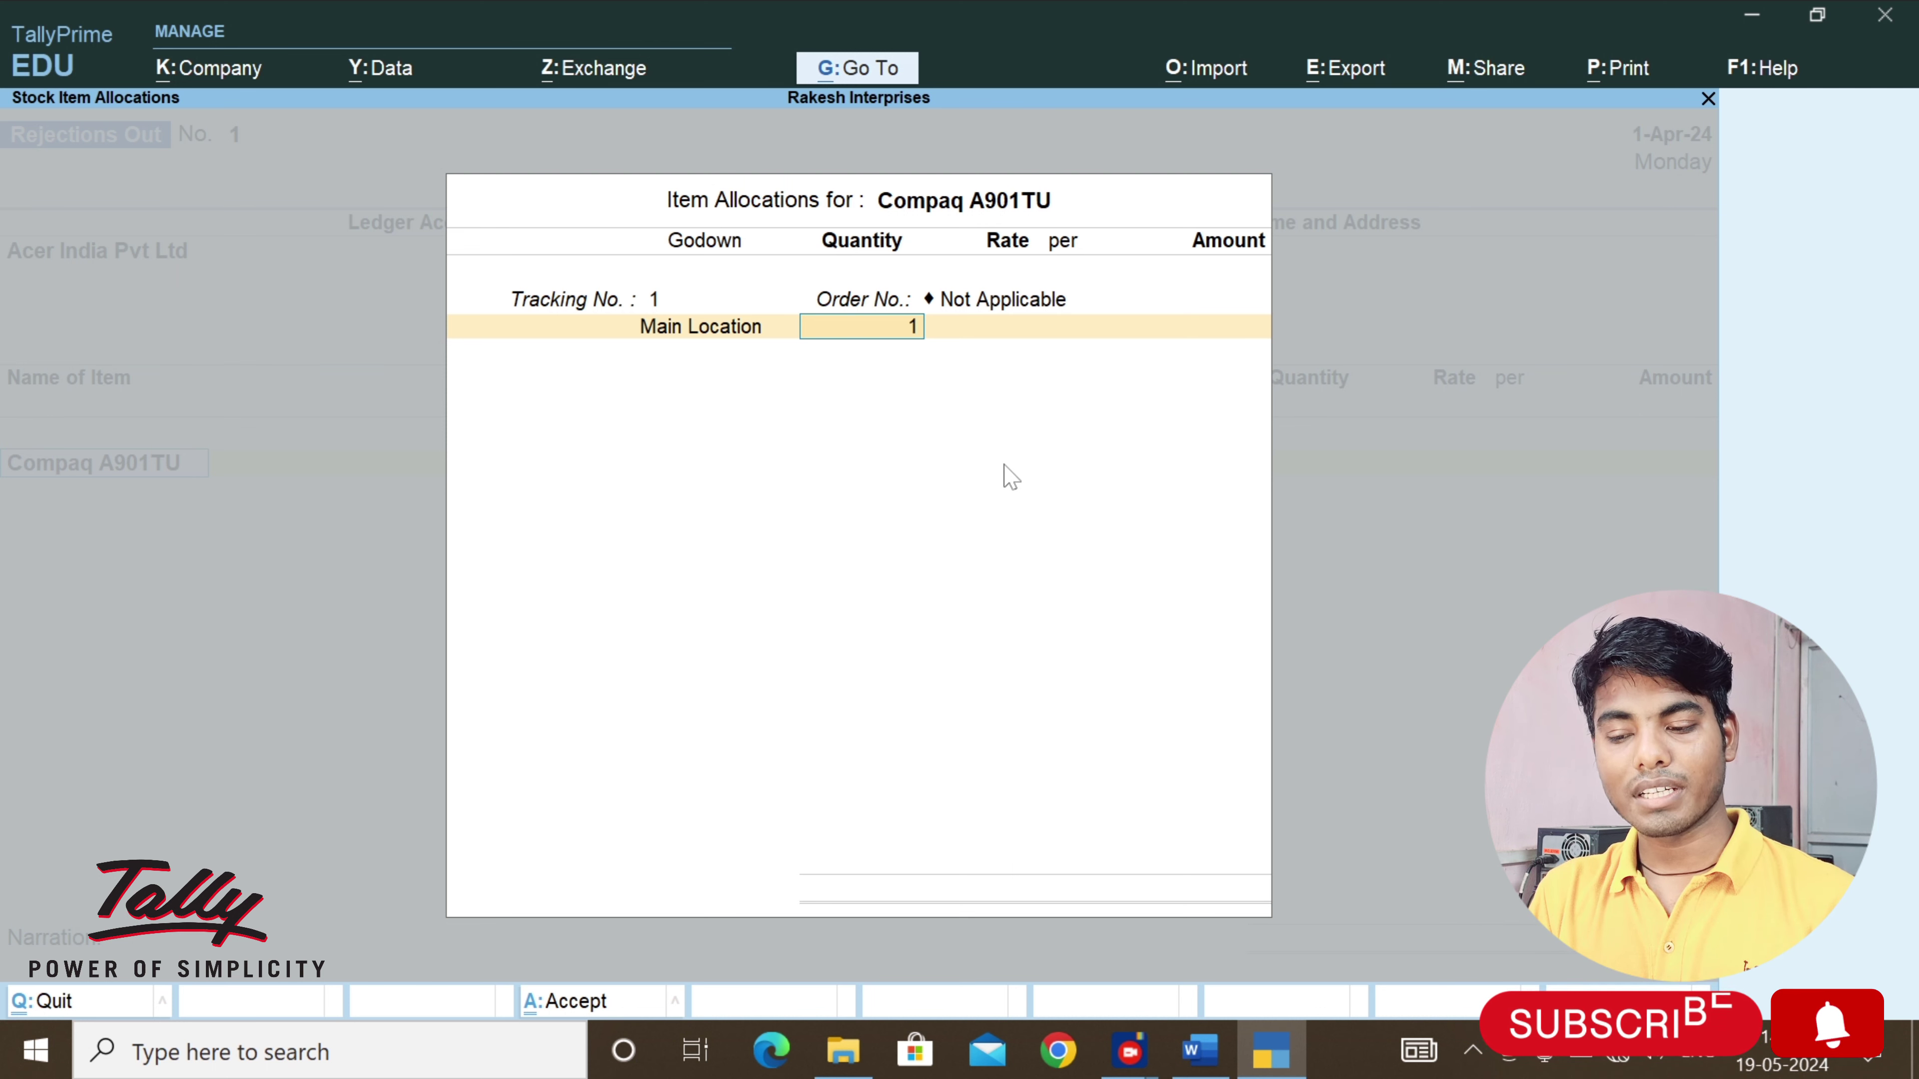
{"action": "key", "text": "Return"}
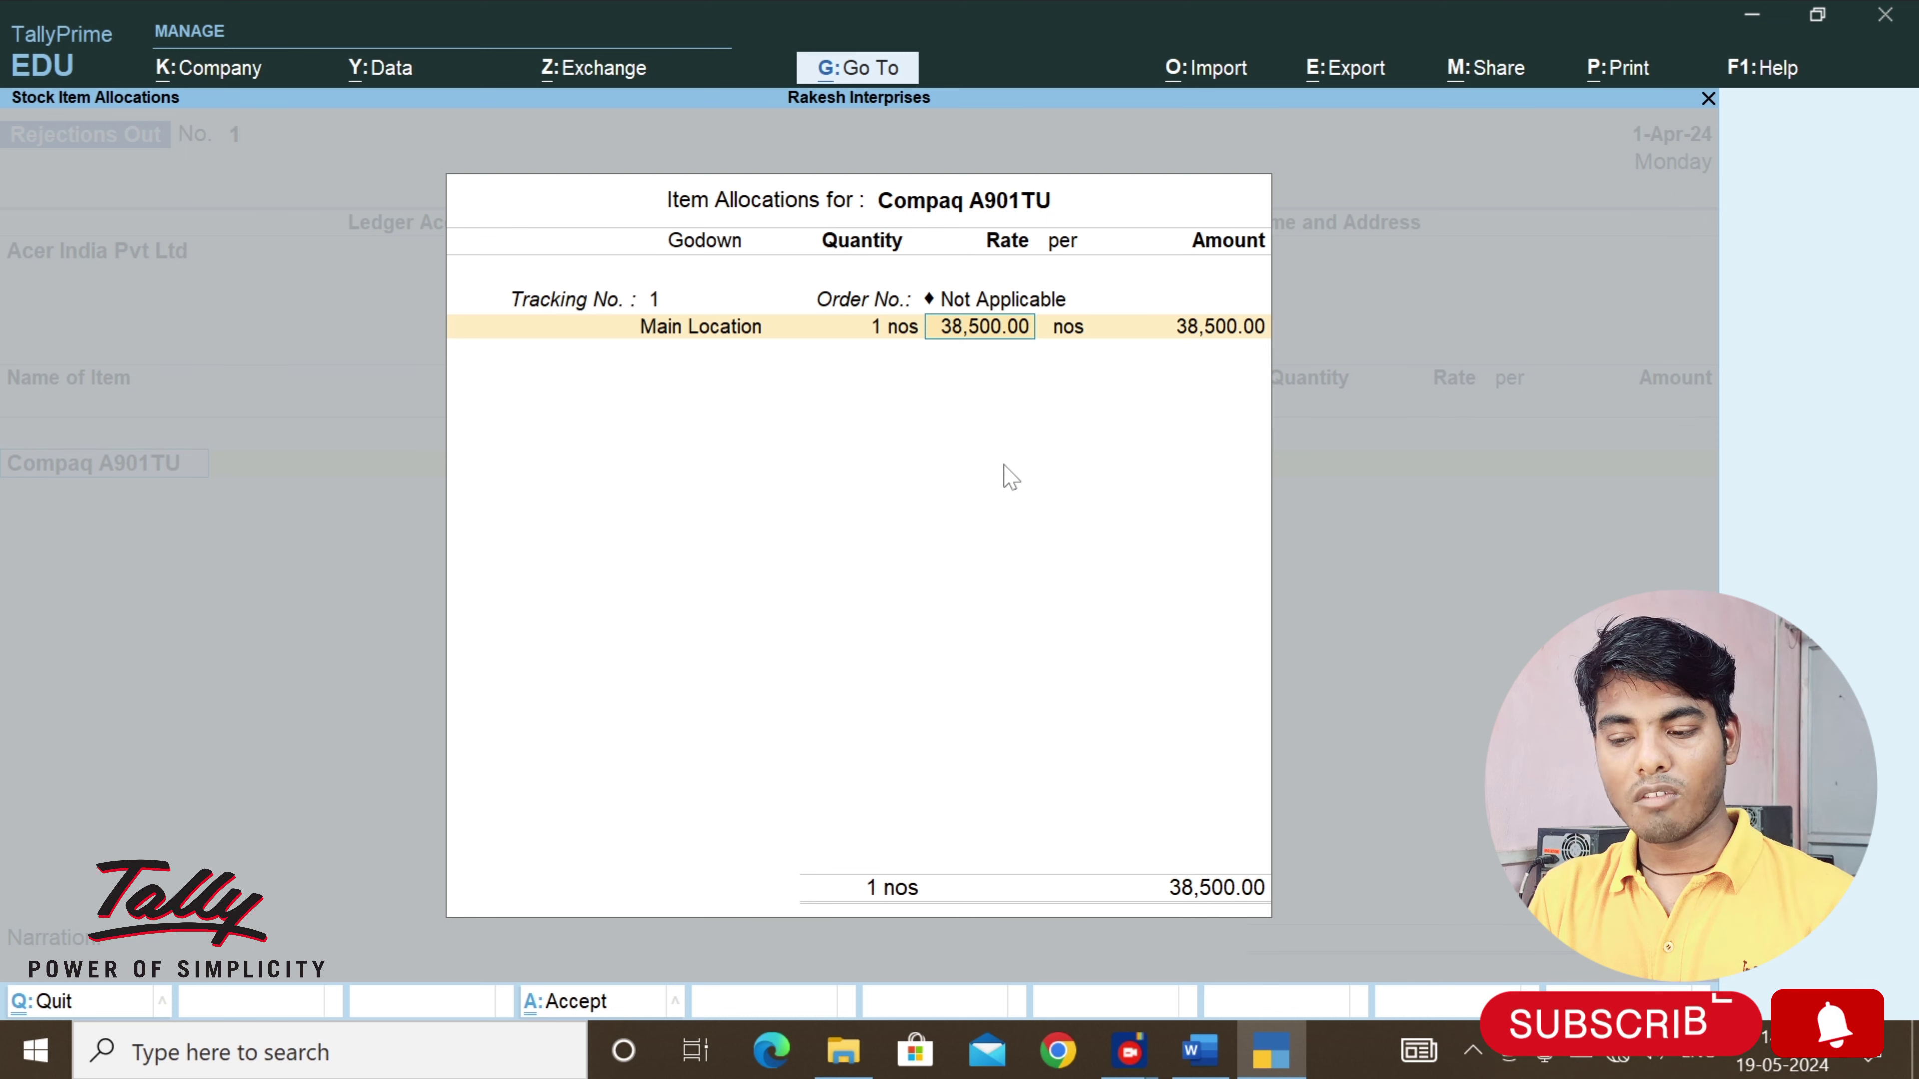
{"action": "key", "text": "Return"}
{"action": "key", "text": "Return"}
{"action": "key", "text": "Return"}
{"action": "key", "text": "Return"}
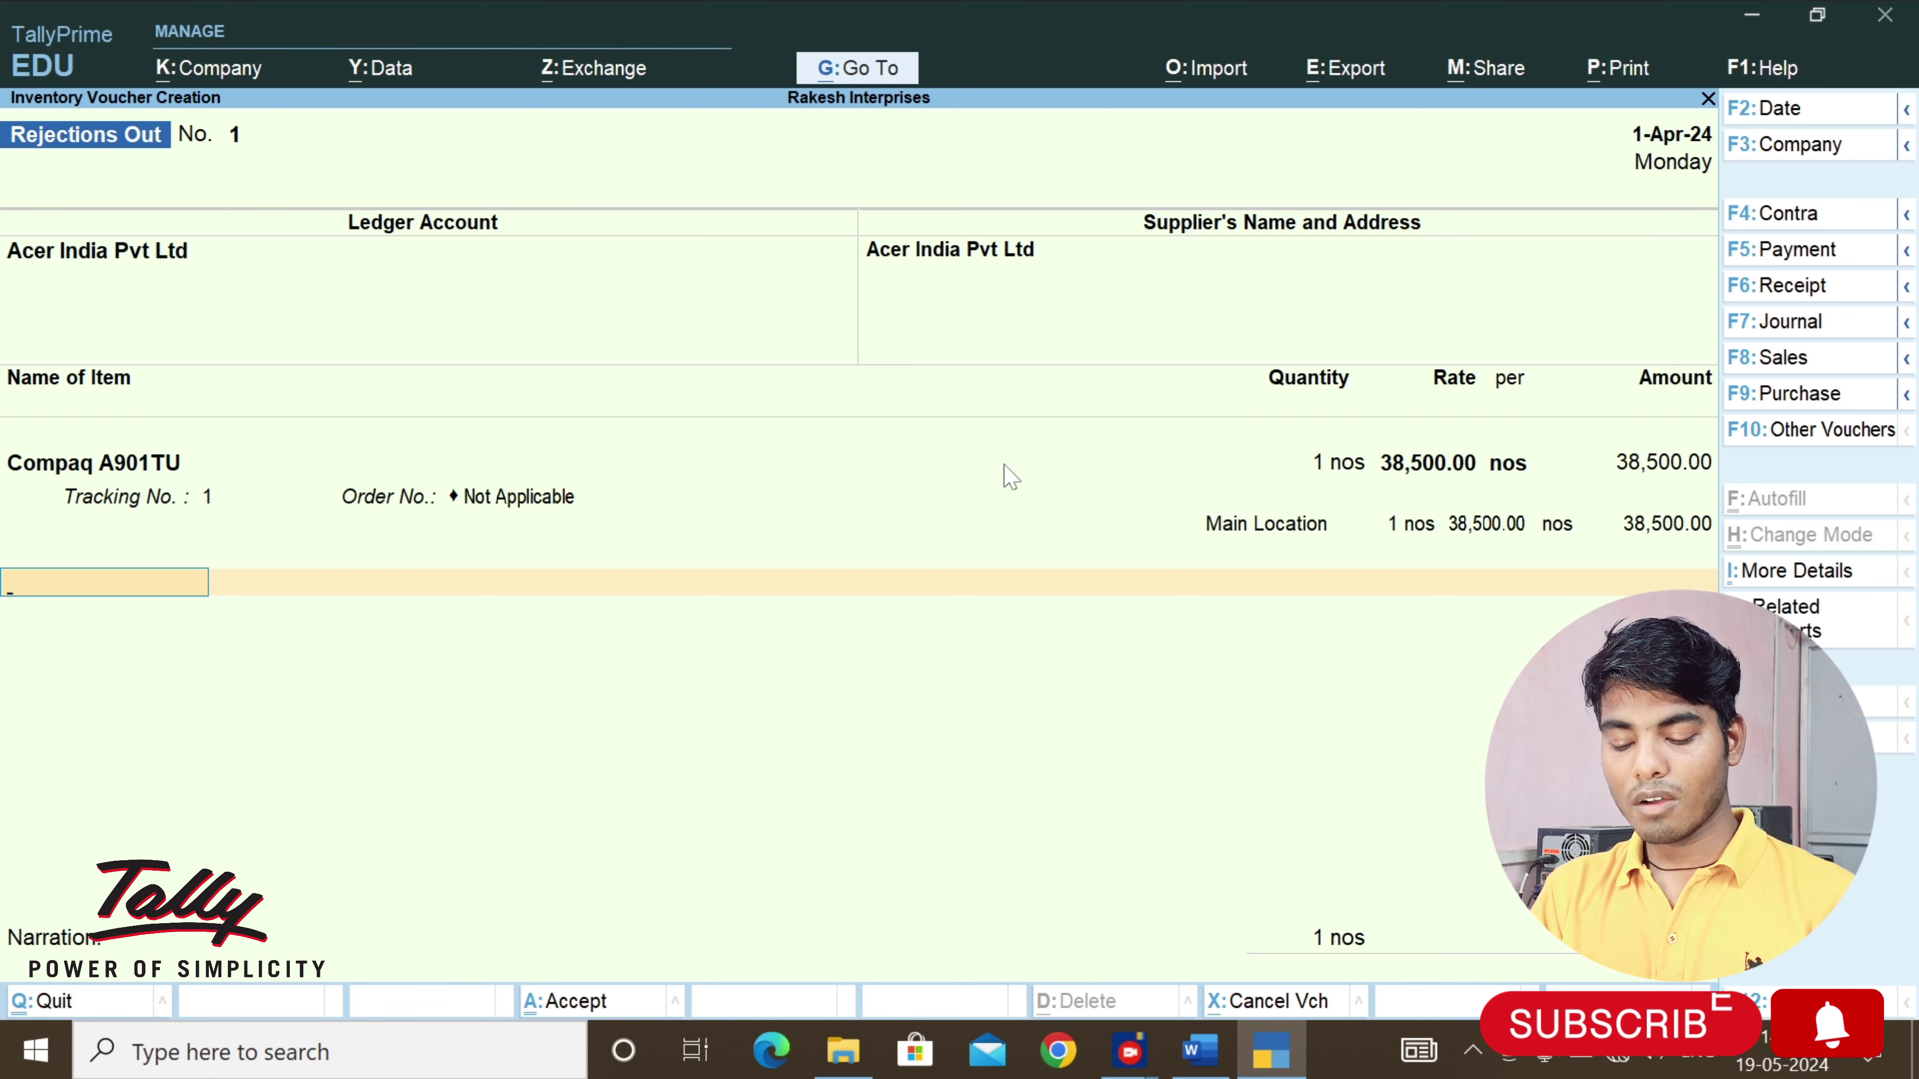
Recheck the return list in Word and add Acer 4720 Z to the voucher with tracking number 1 and order number Not Applicable
{"action": "key", "text": "alt+Tab"}
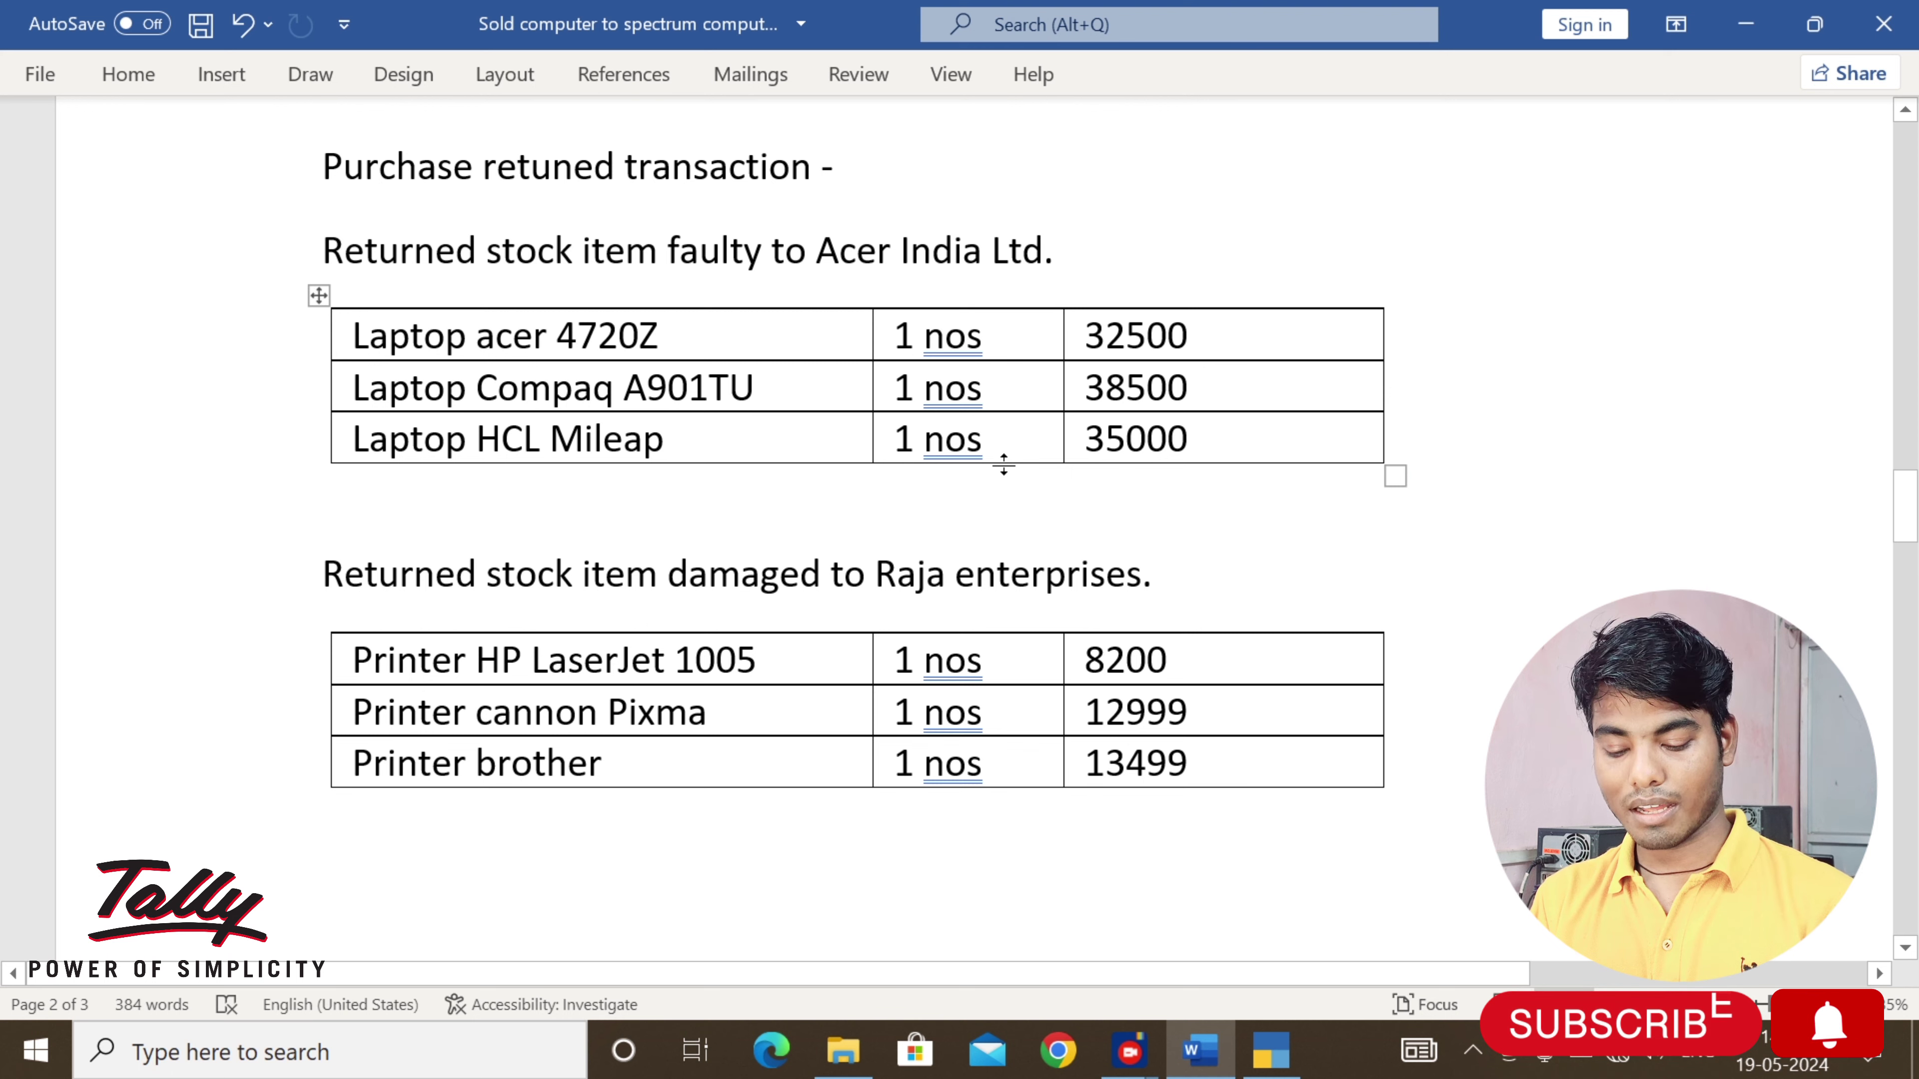
{"action": "key", "text": "alt+Tab"}
{"action": "type", "text": "Ac"}
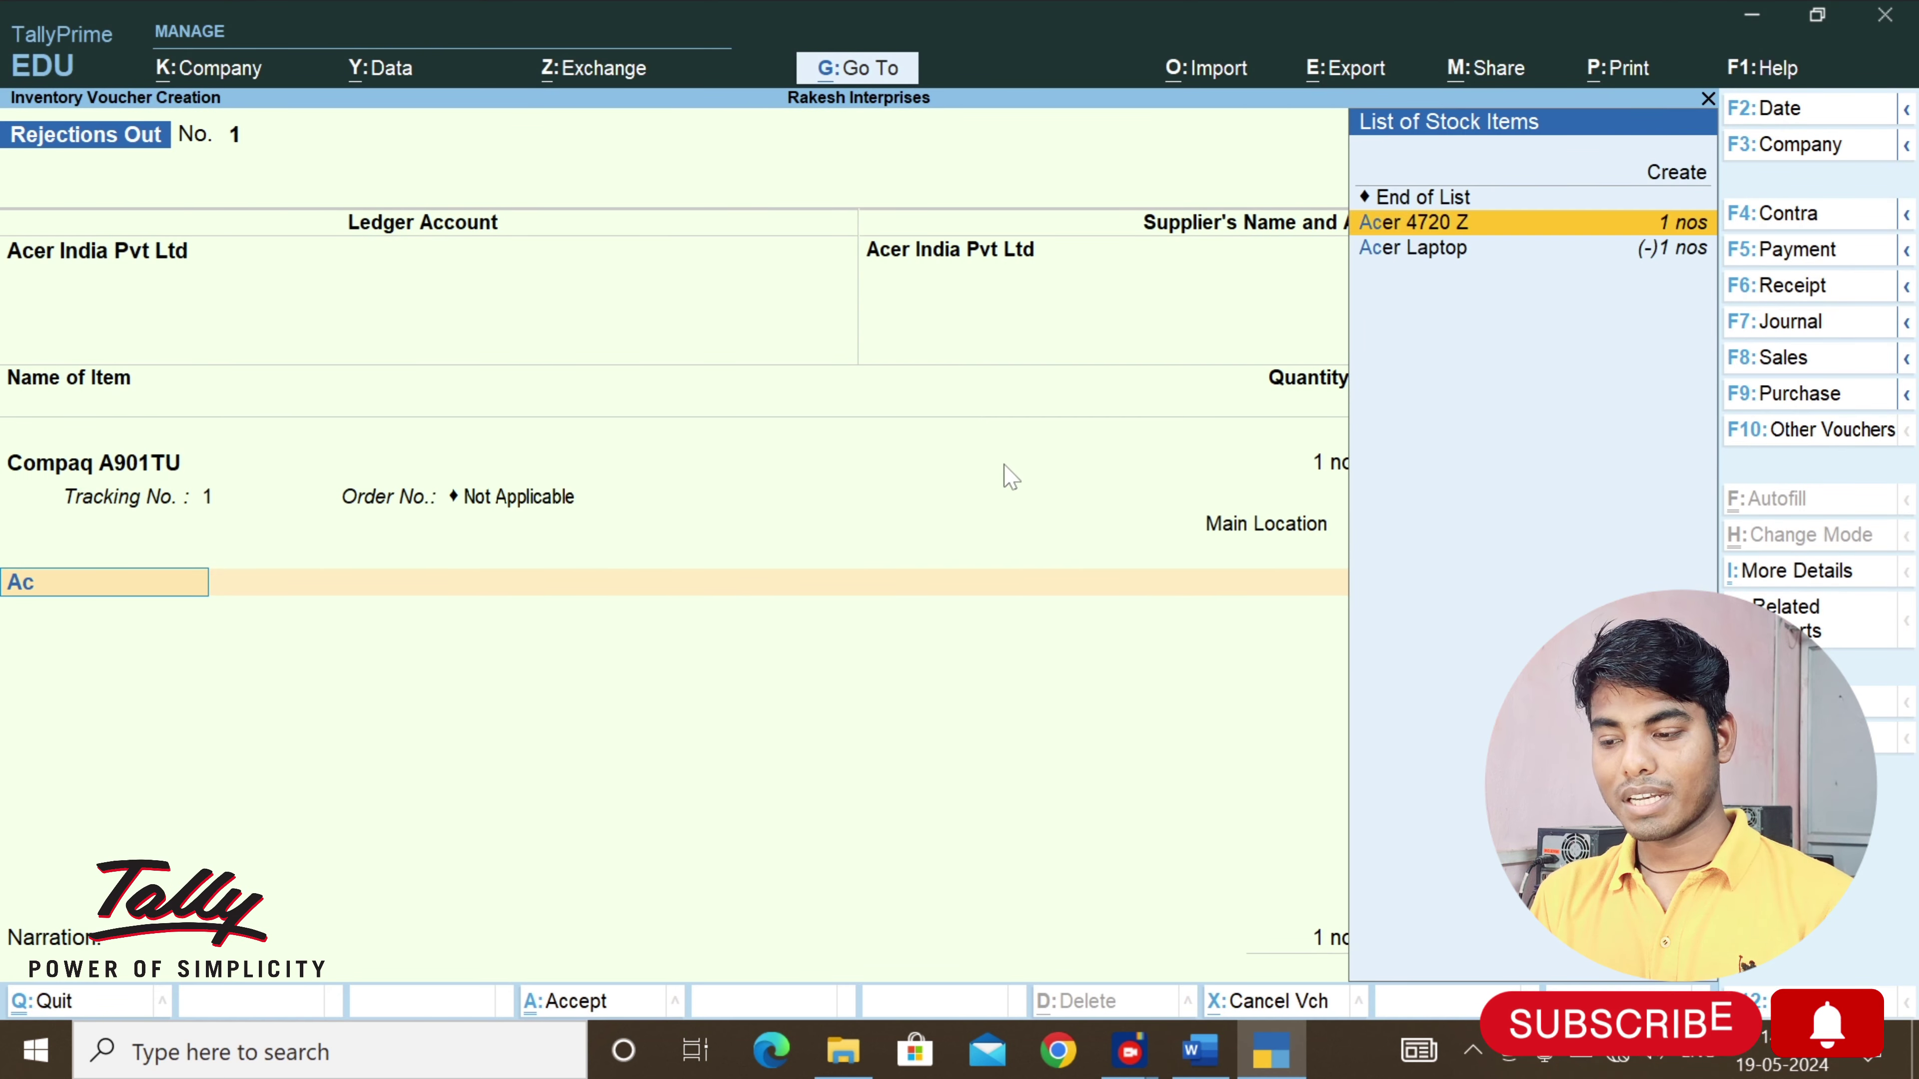
{"action": "key", "text": "Return"}
{"action": "key", "text": "Return"}
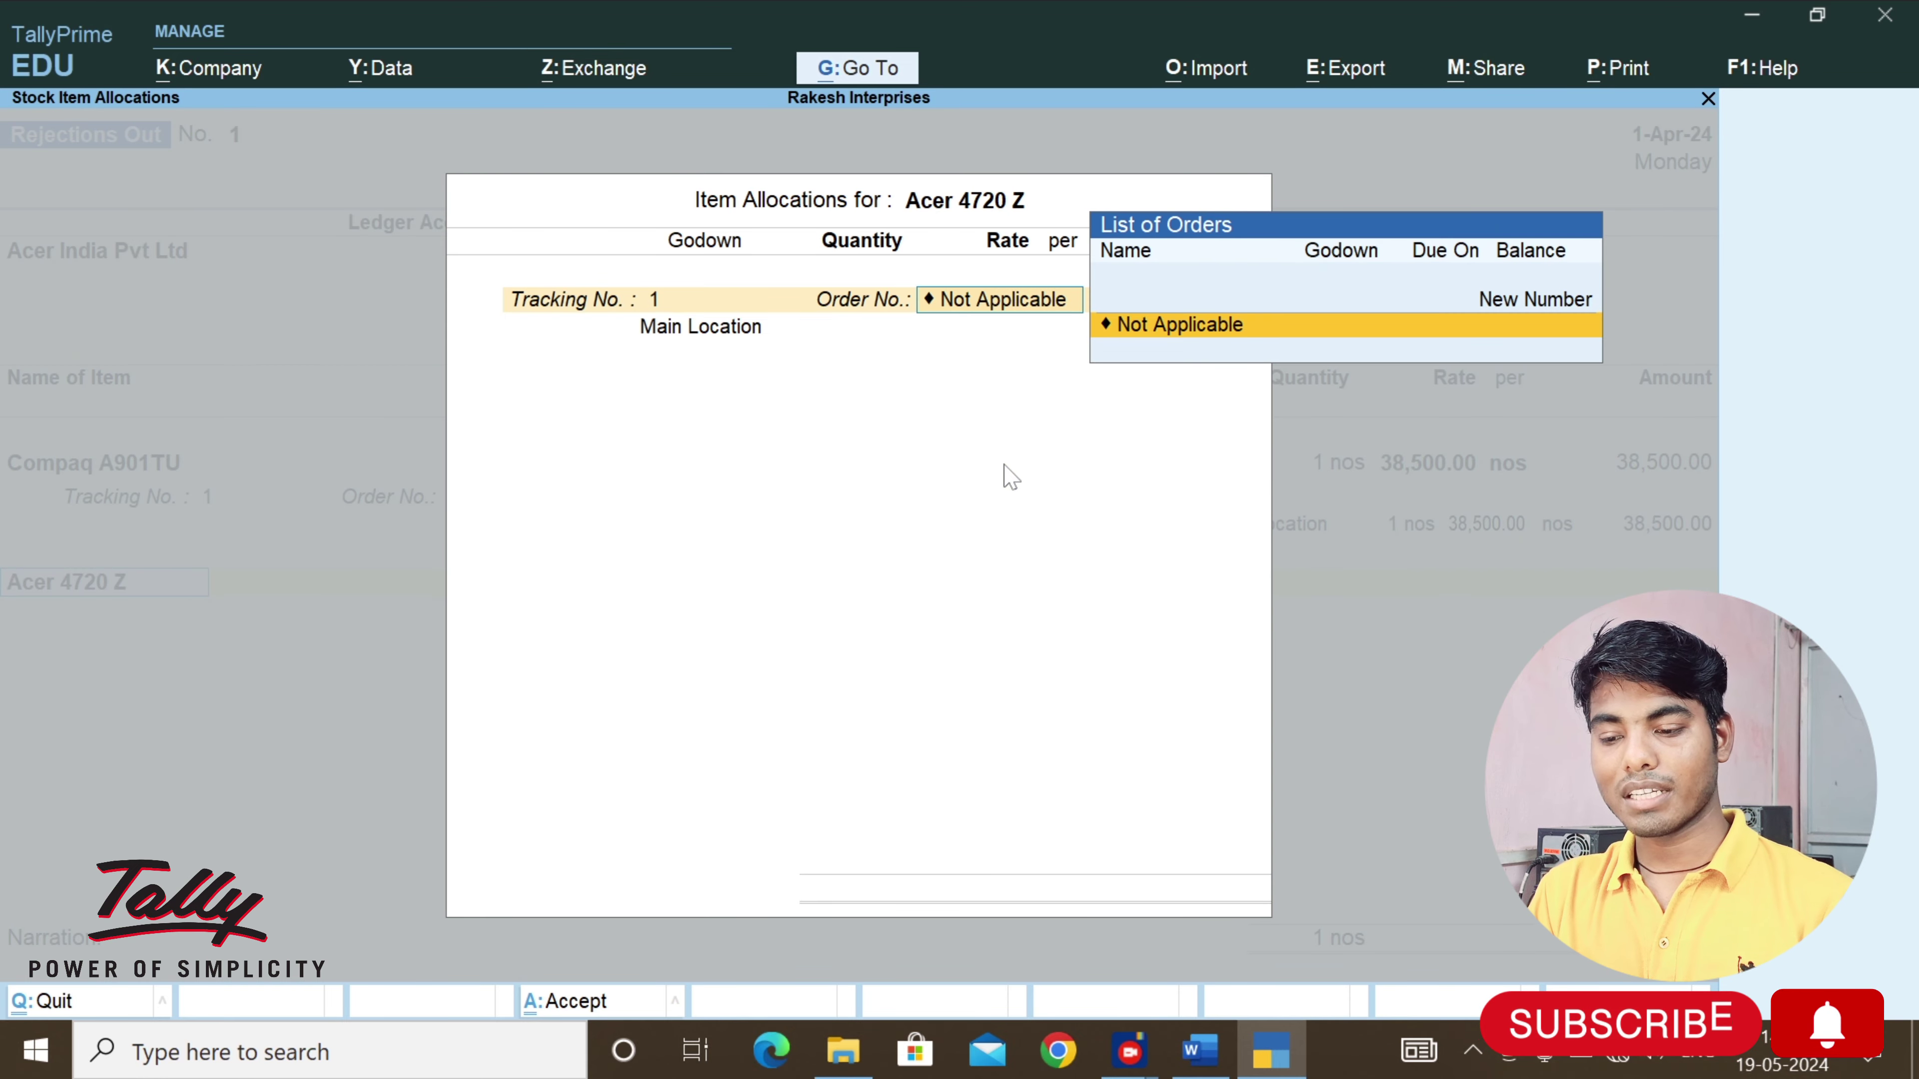
{"action": "key", "text": "Return"}
{"action": "key", "text": "Return"}
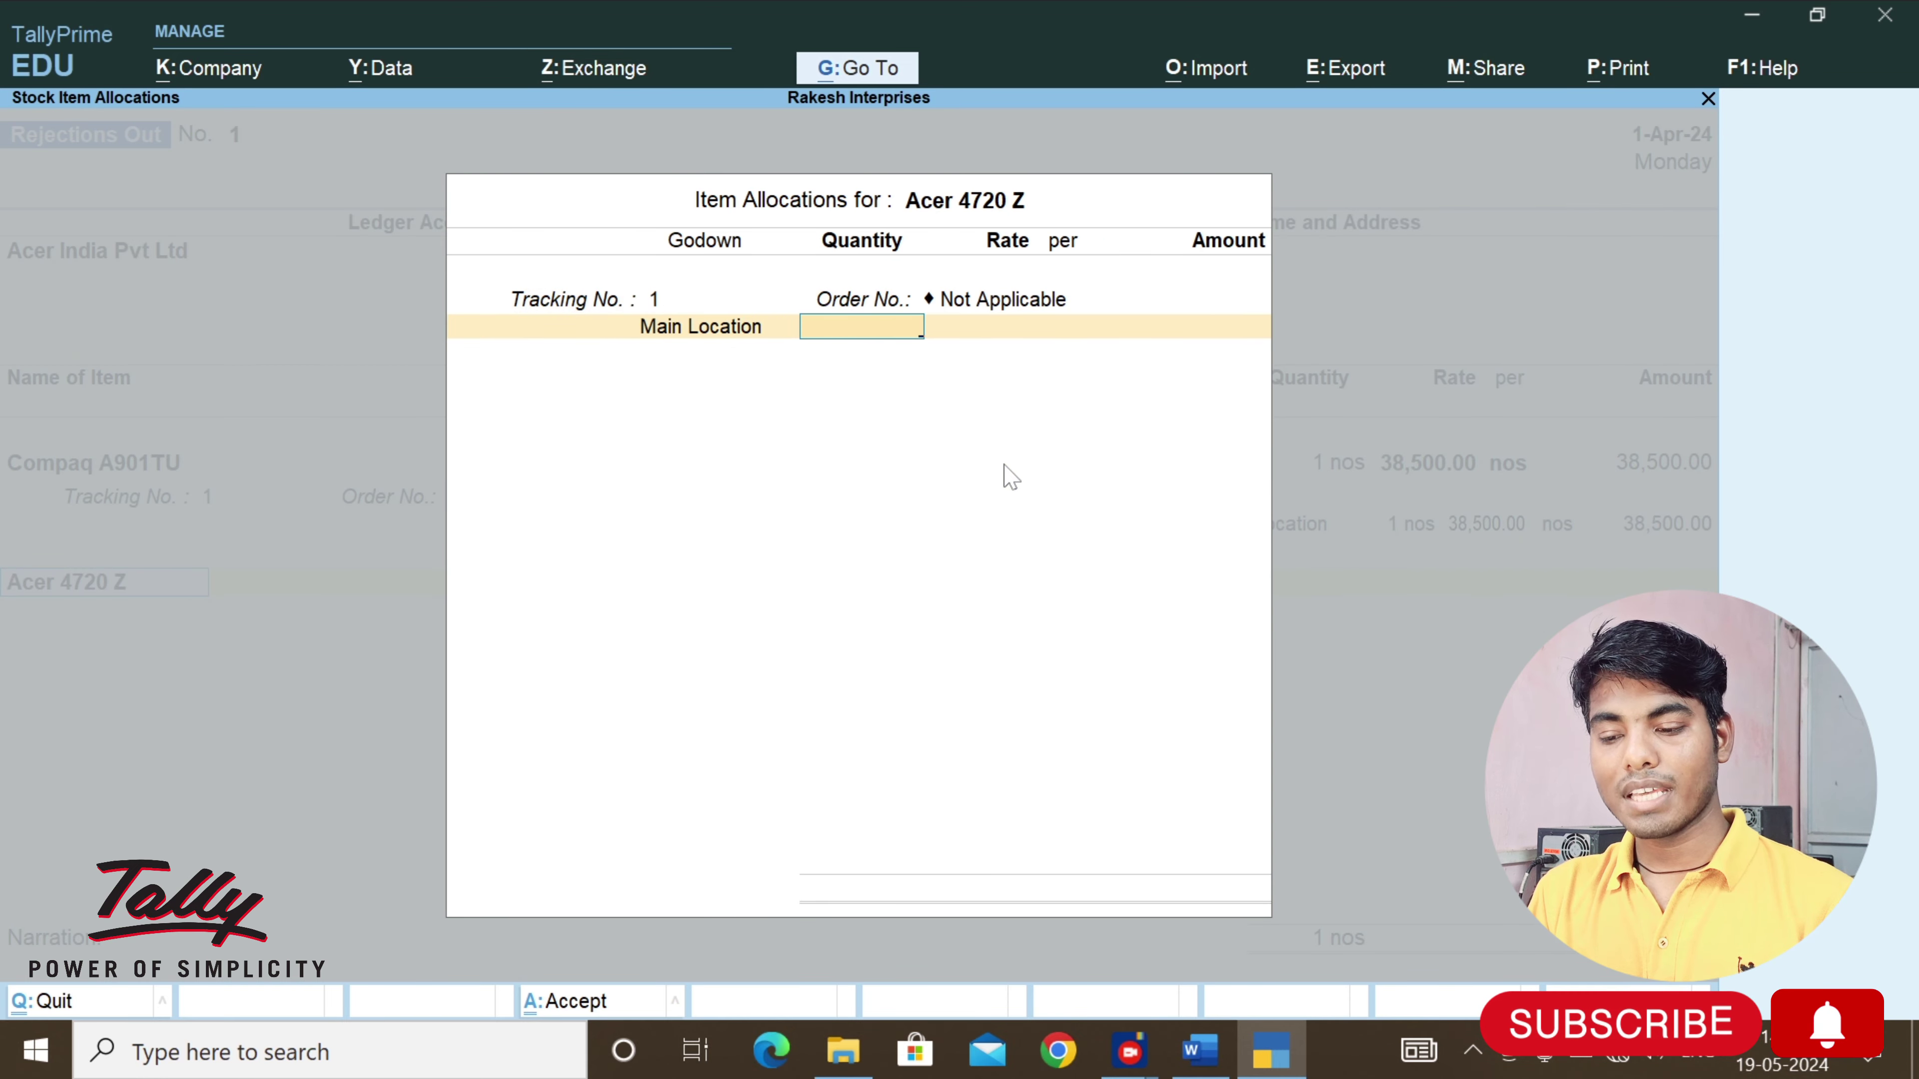
Set the Acer 4720 Z quantity to 1 nos, accept the 32,500.00 rate and complete its item allocation
{"action": "type", "text": "1"}
{"action": "key", "text": "Return"}
{"action": "key", "text": "Return"}
{"action": "key", "text": "Return"}
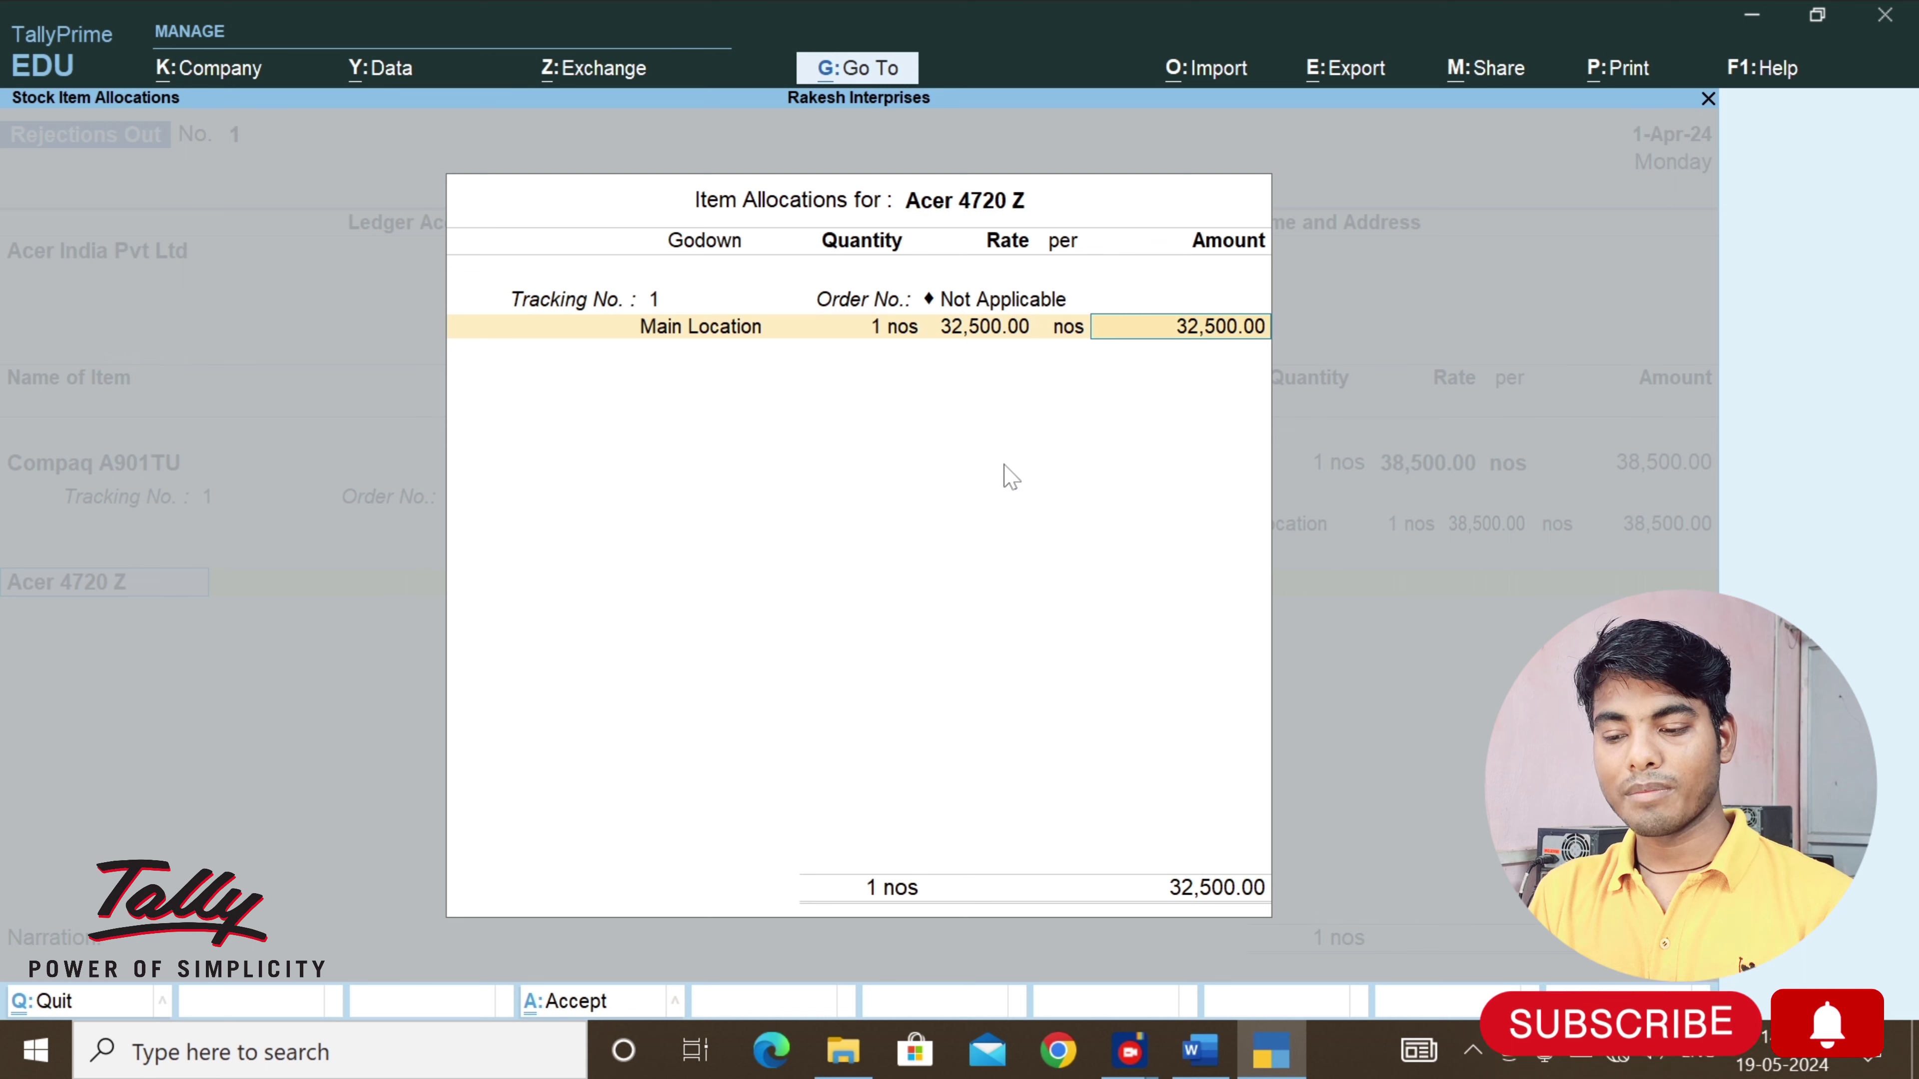
{"action": "key", "text": "Return"}
{"action": "key", "text": "Return"}
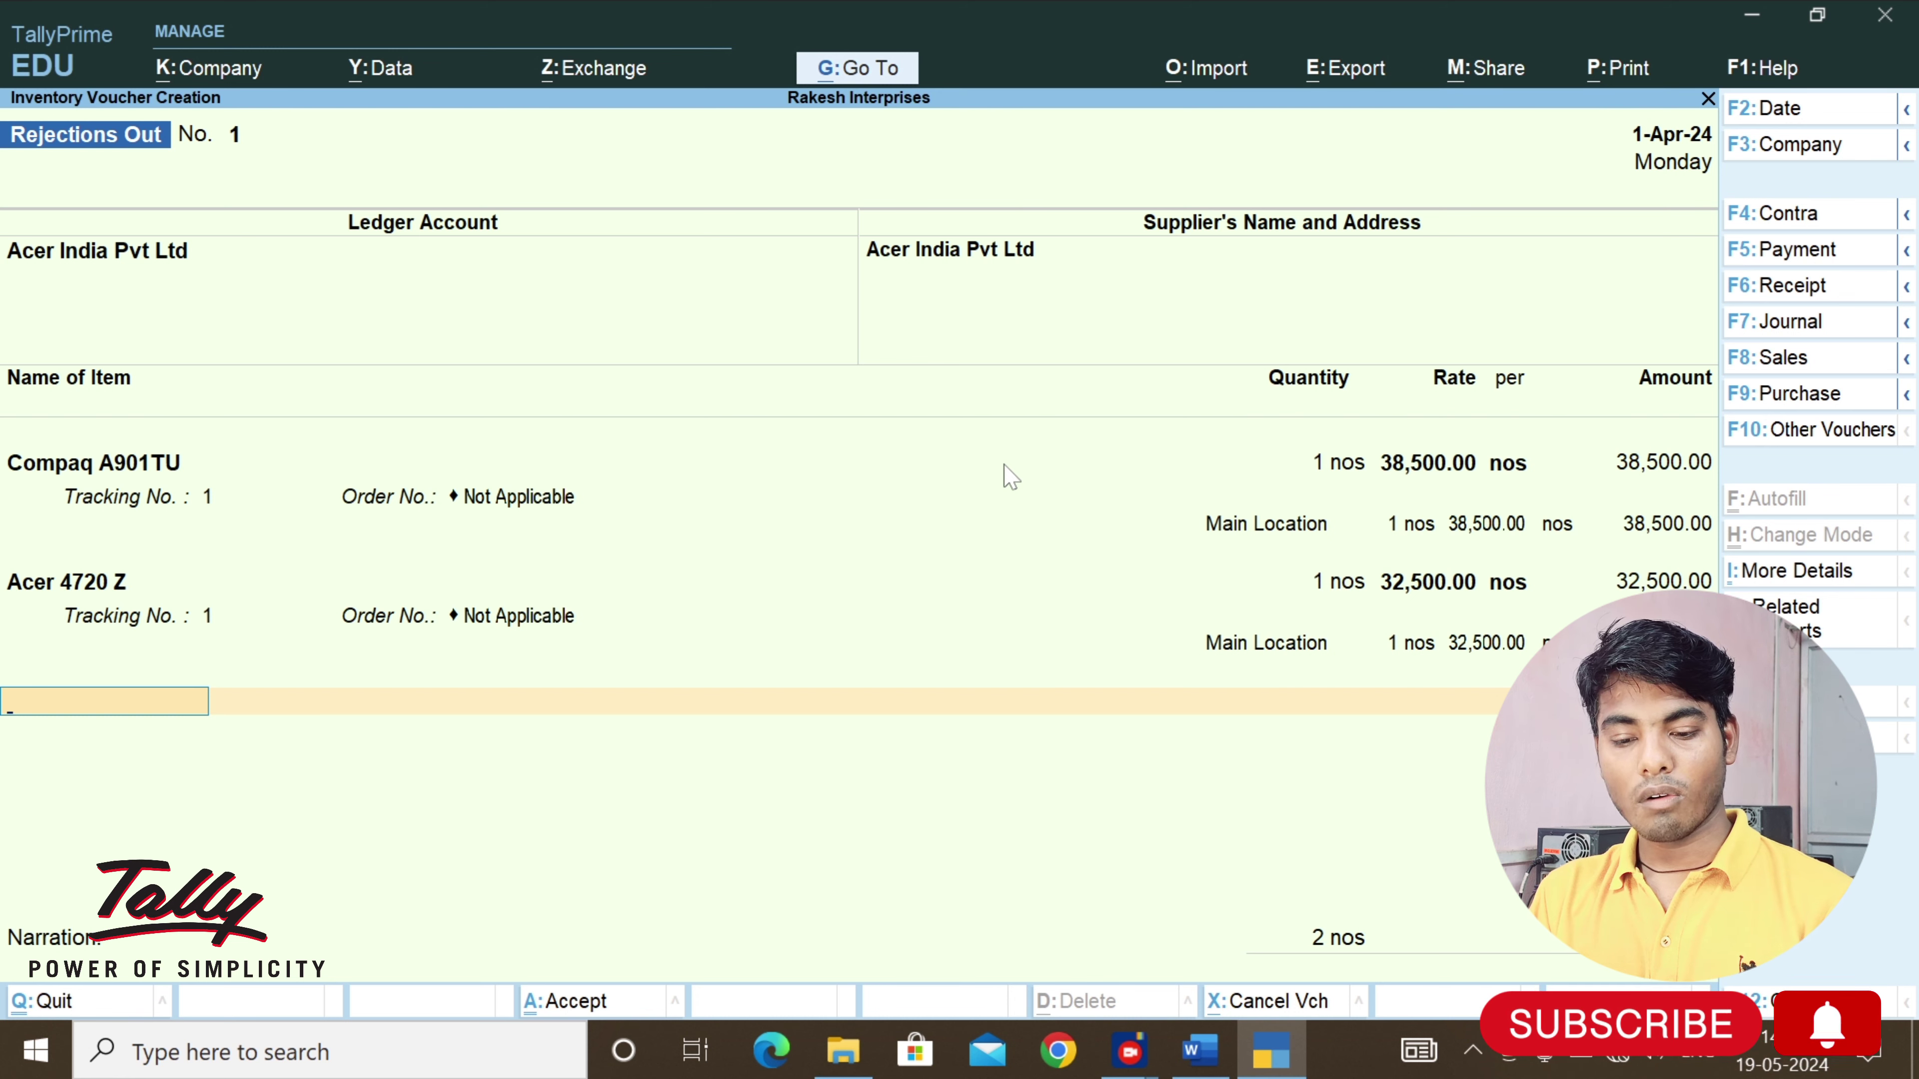
Recheck the return list in Word and add HCL Mileap to the voucher with tracking number 1 and order number Not Applicable
{"action": "key", "text": "alt+Tab"}
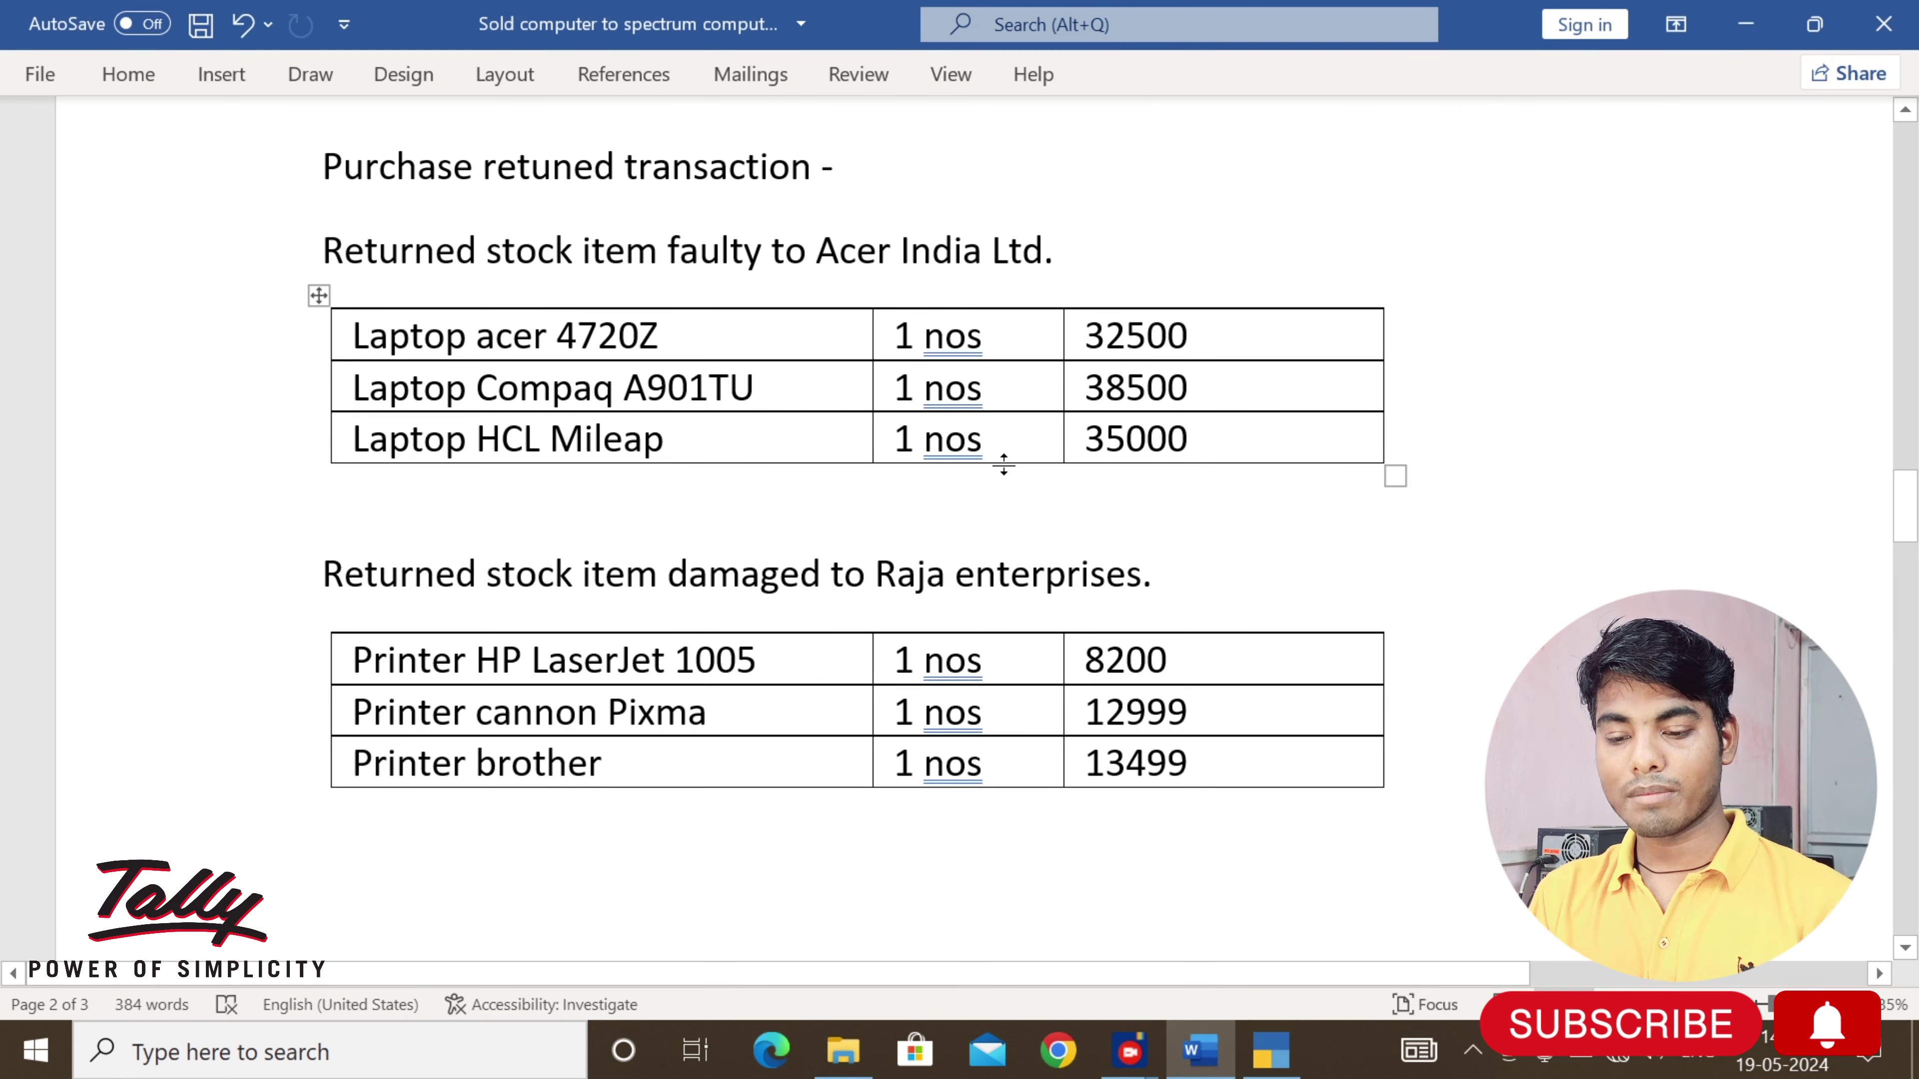
{"action": "key", "text": "alt+Tab"}
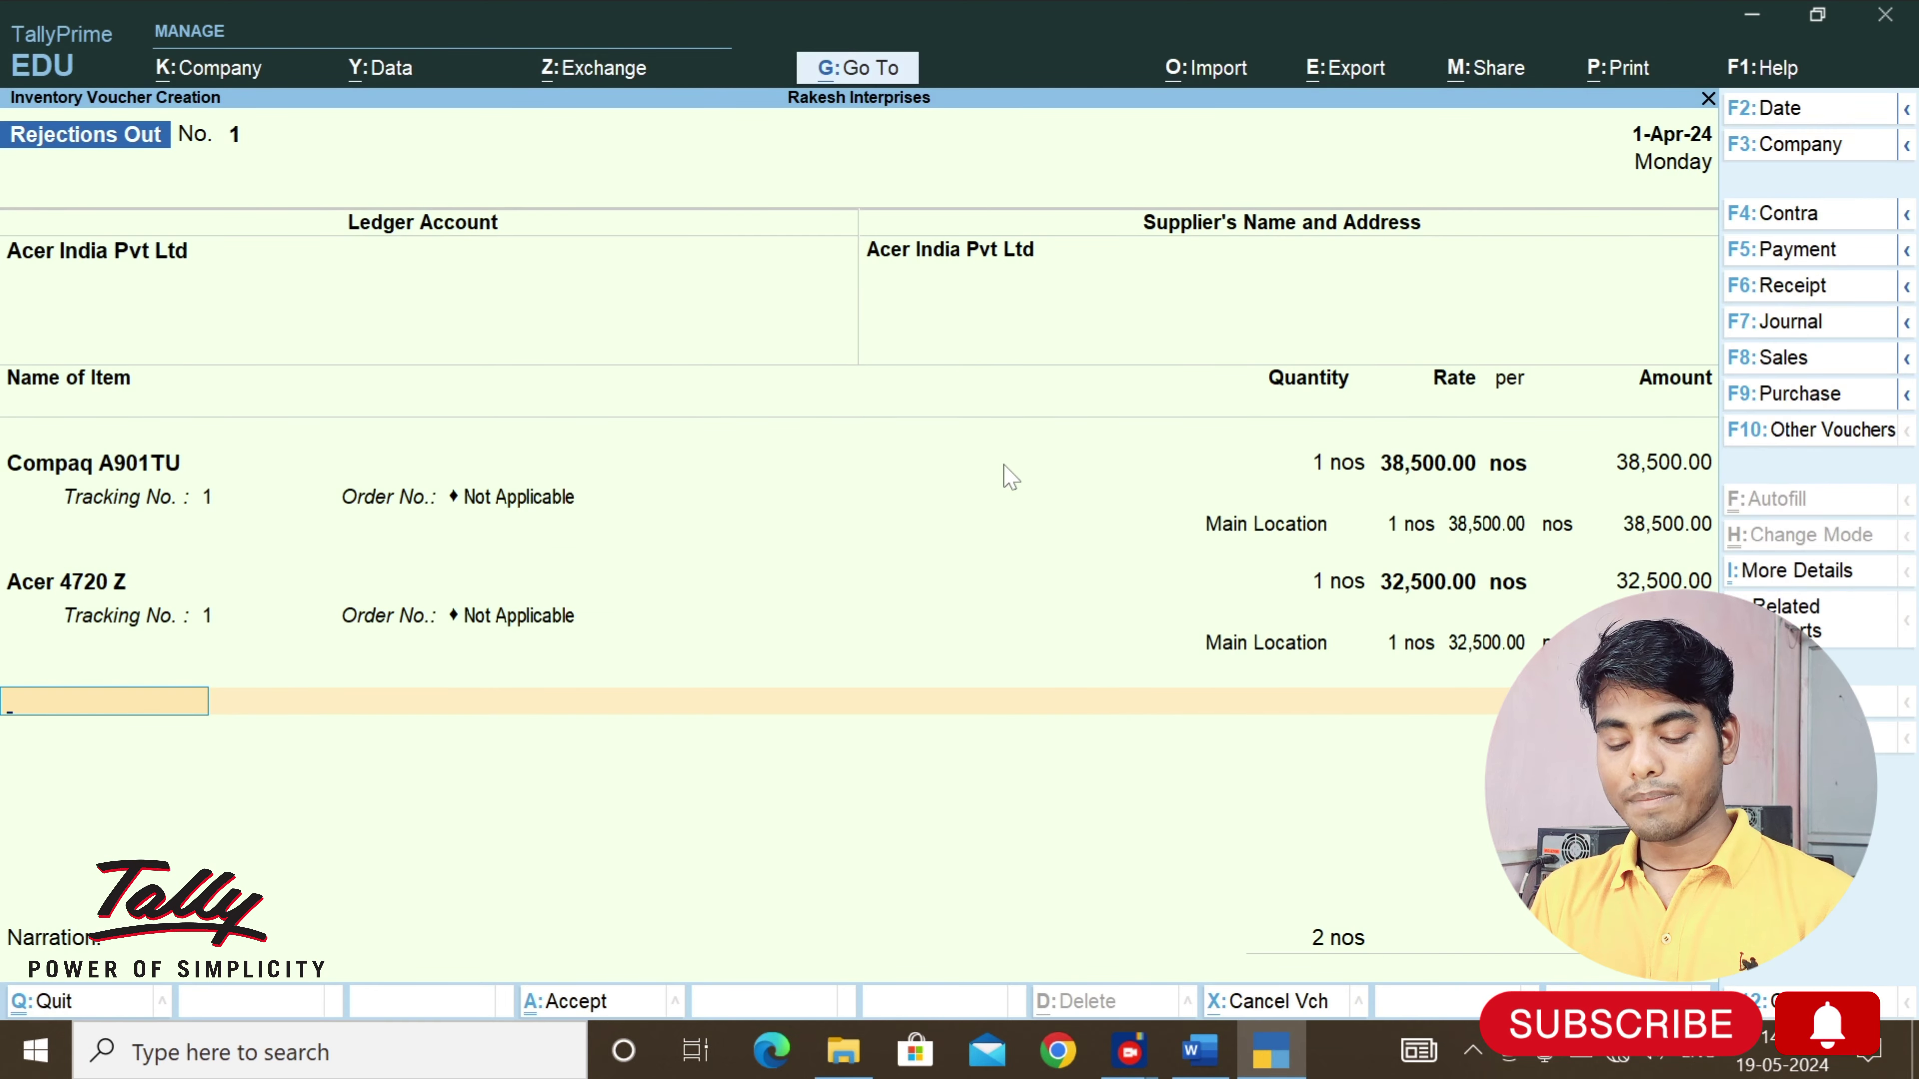
{"action": "key", "text": "Down"}
{"action": "key", "text": "Down"}
{"action": "key", "text": "Down"}
{"action": "key", "text": "Down"}
{"action": "key", "text": "Down"}
{"action": "key", "text": "Down"}
{"action": "key", "text": "Down"}
{"action": "key", "text": "Down"}
{"action": "key", "text": "Down"}
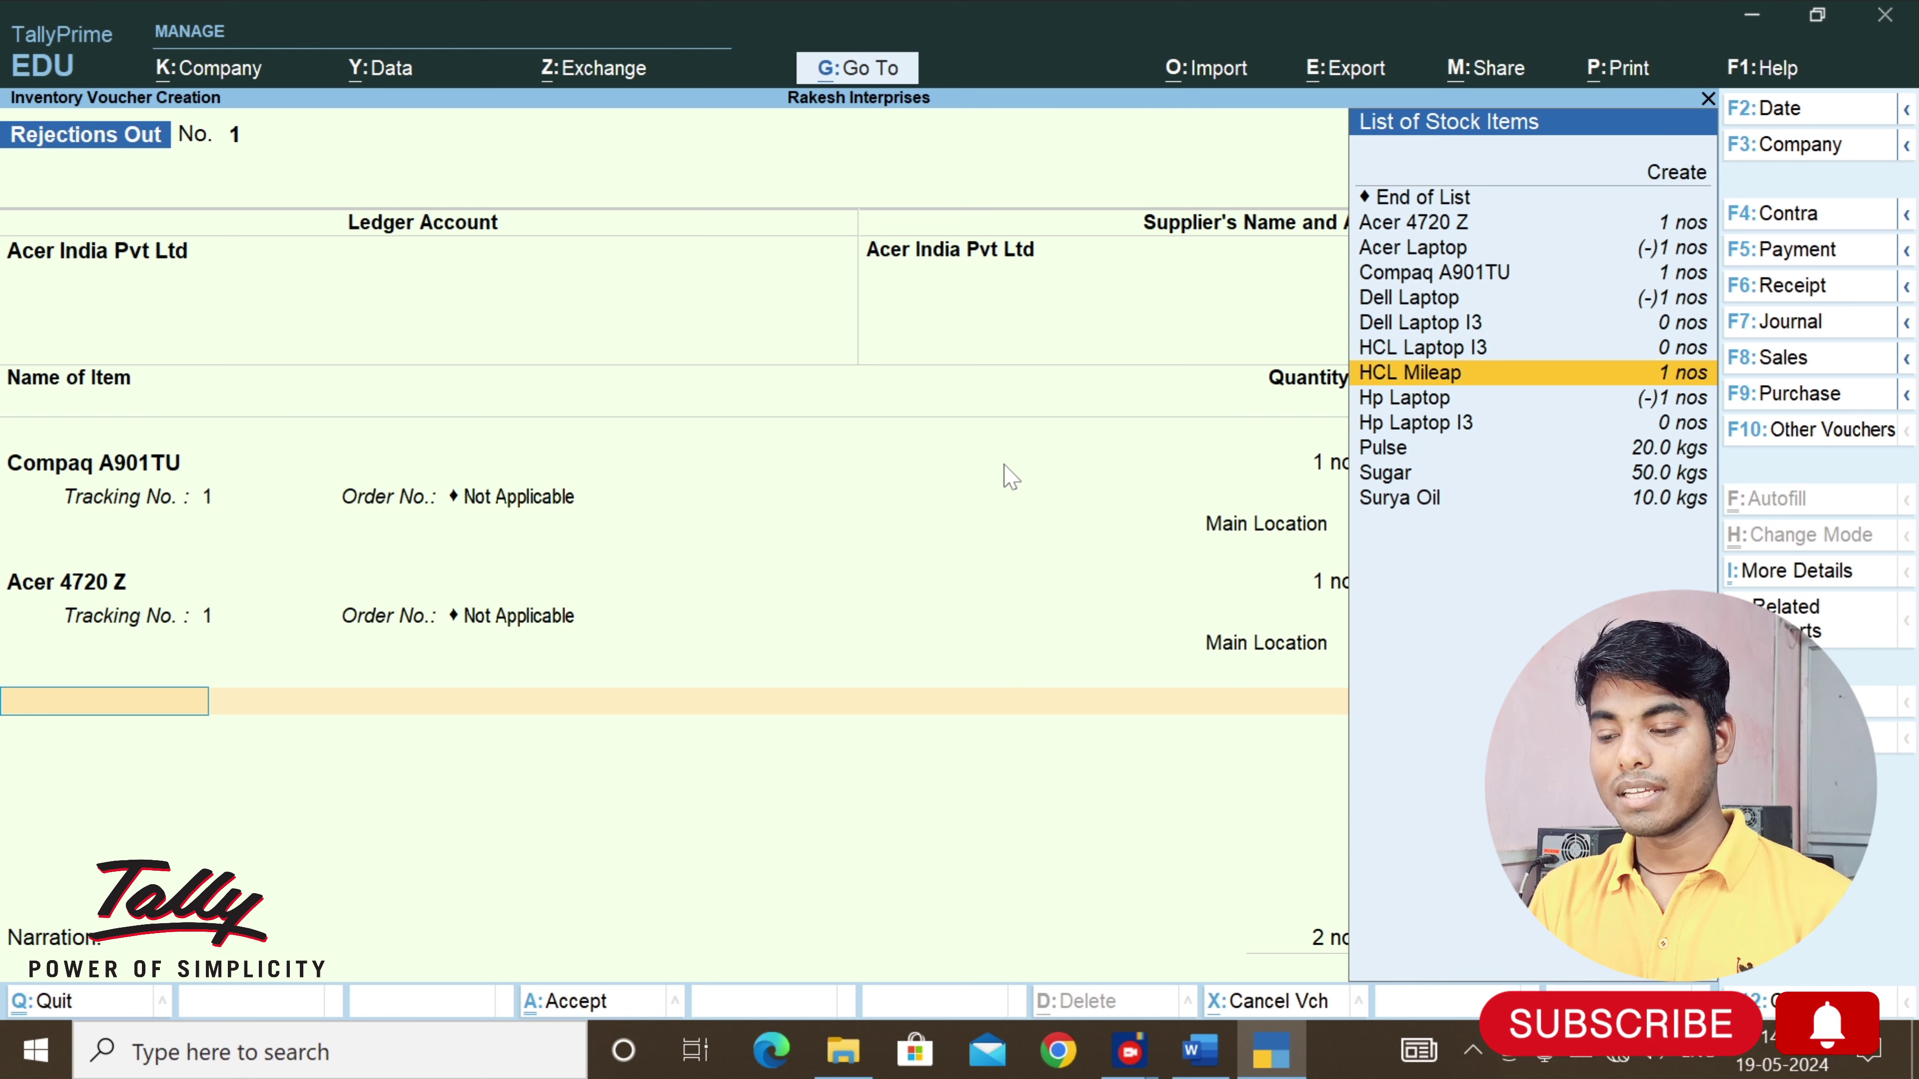
{"action": "key", "text": "Return"}
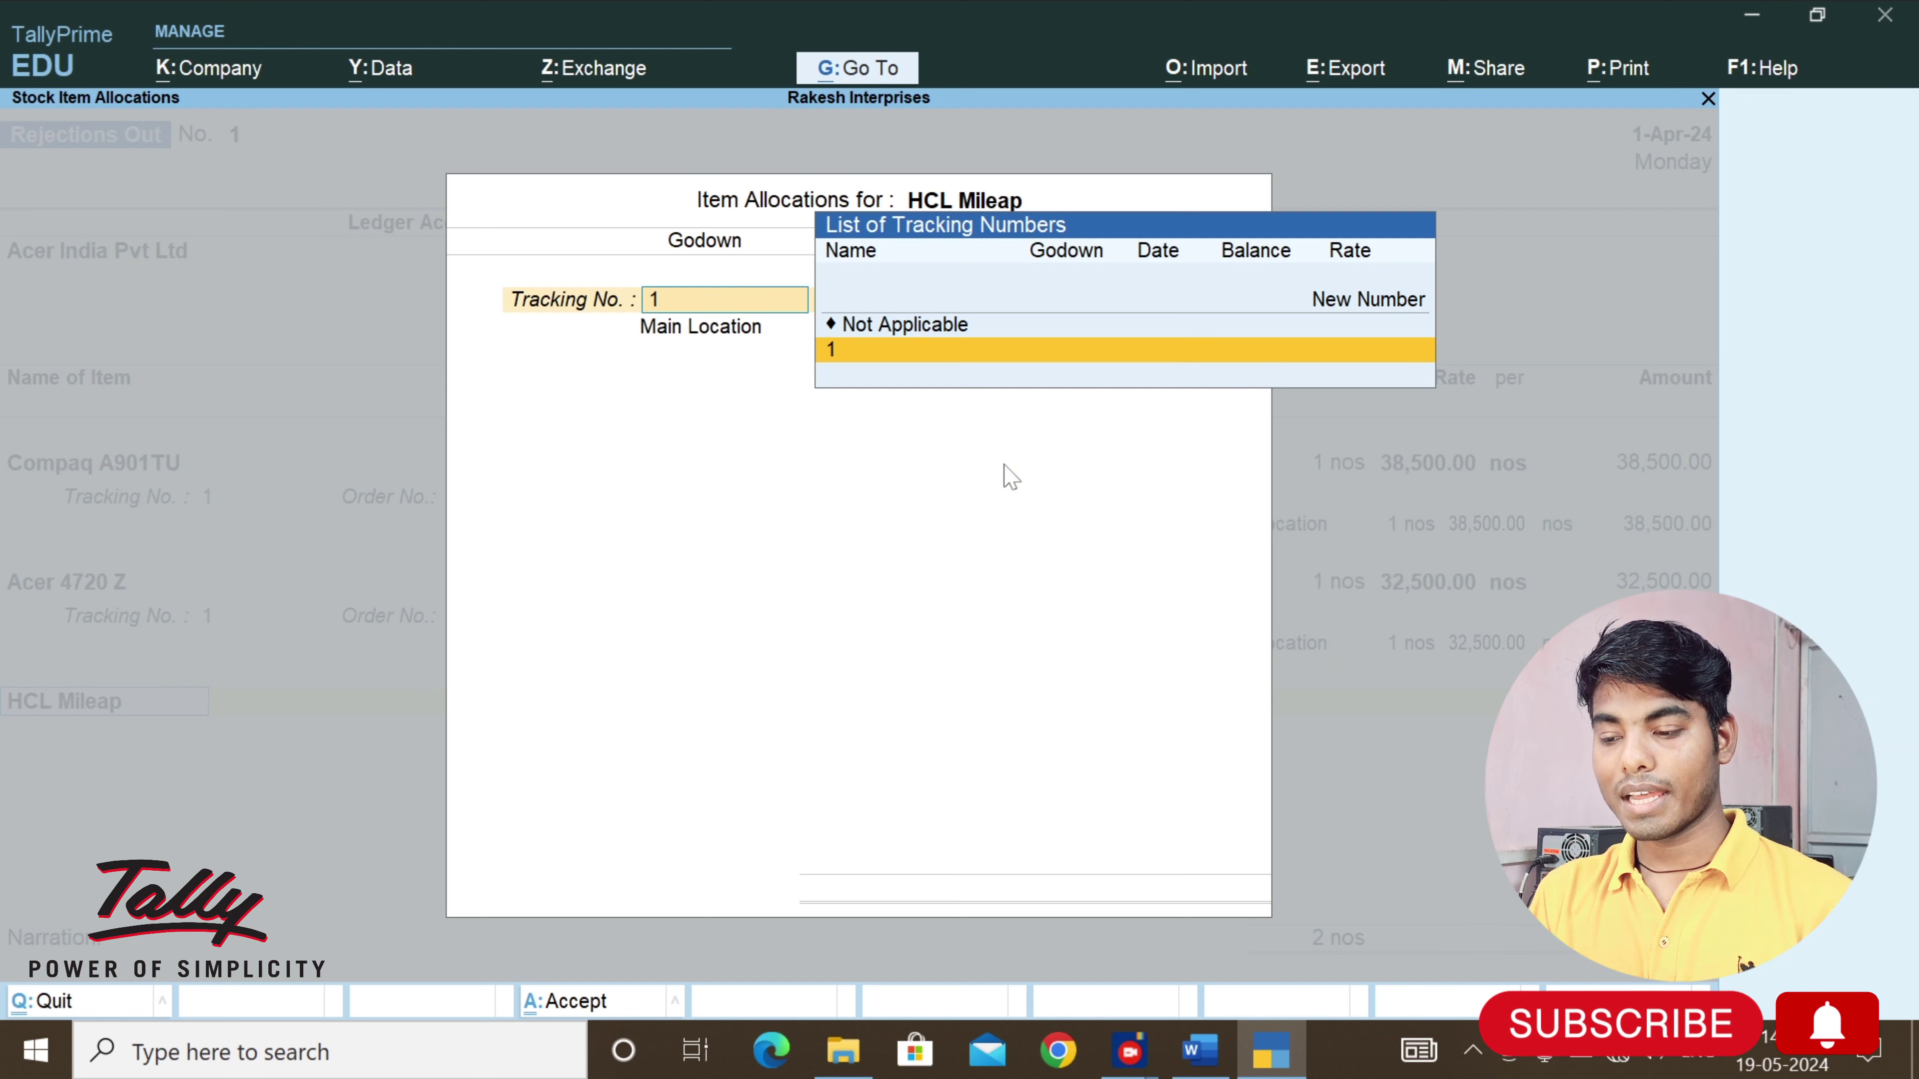
{"action": "key", "text": "Return"}
{"action": "key", "text": "Return"}
{"action": "key", "text": "Return"}
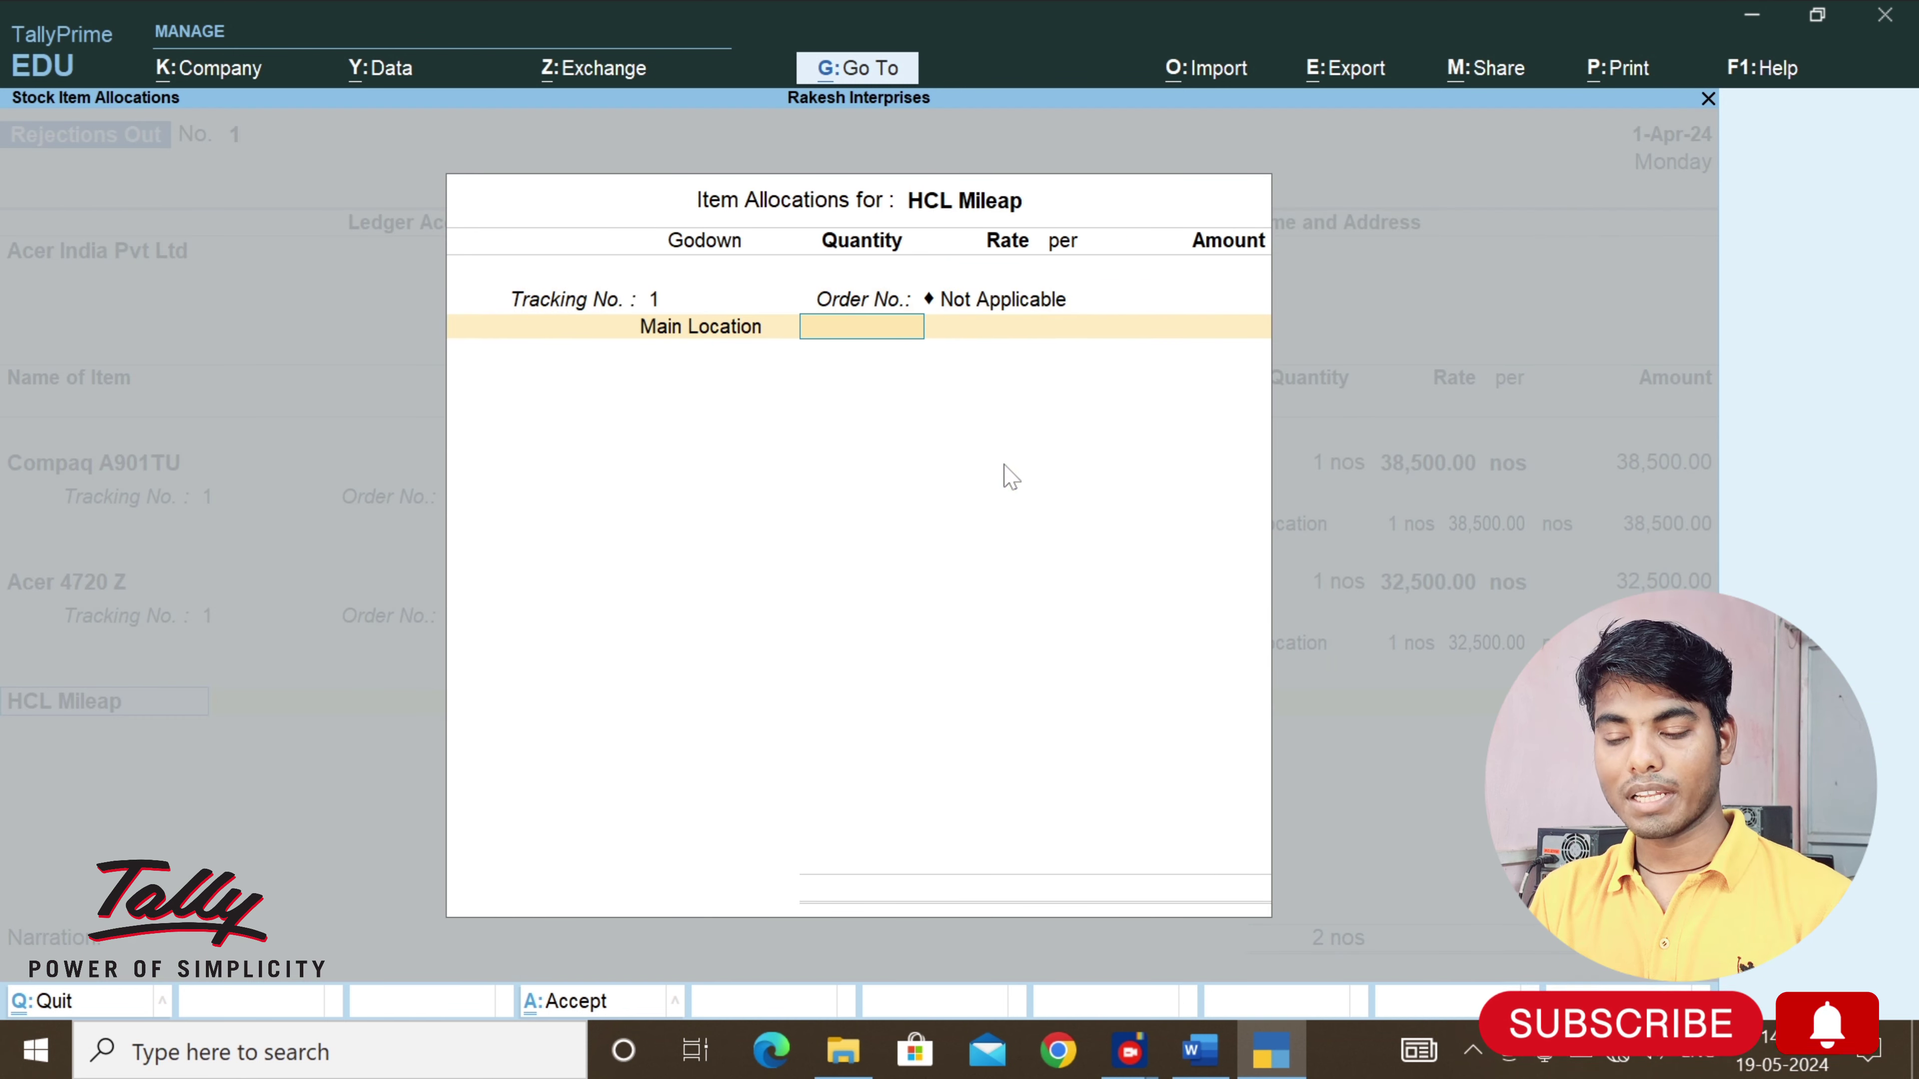
Set the HCL Mileap quantity to 1 nos, accept the 35,000.00 rate and complete its item allocation
{"action": "type", "text": "1"}
{"action": "key", "text": "Return"}
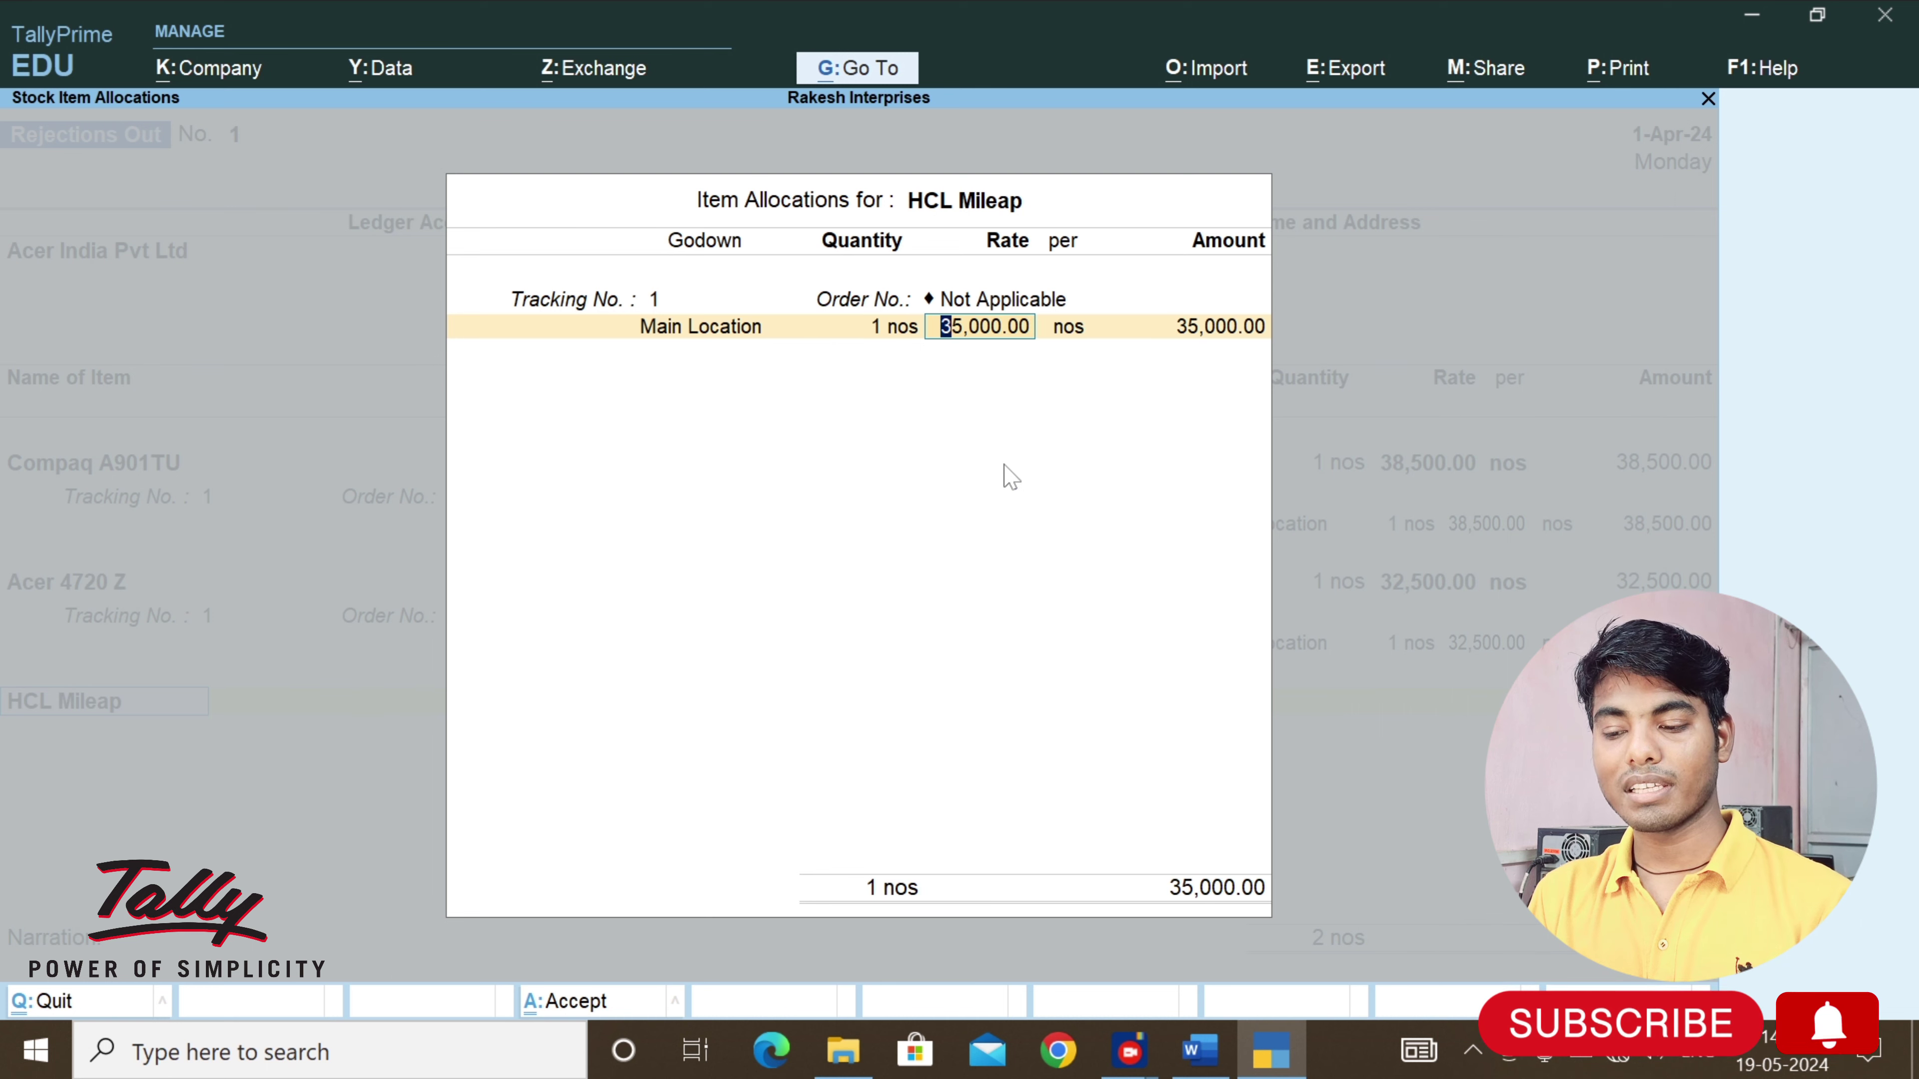
{"action": "key", "text": "Return"}
{"action": "key", "text": "Return"}
{"action": "key", "text": "Return"}
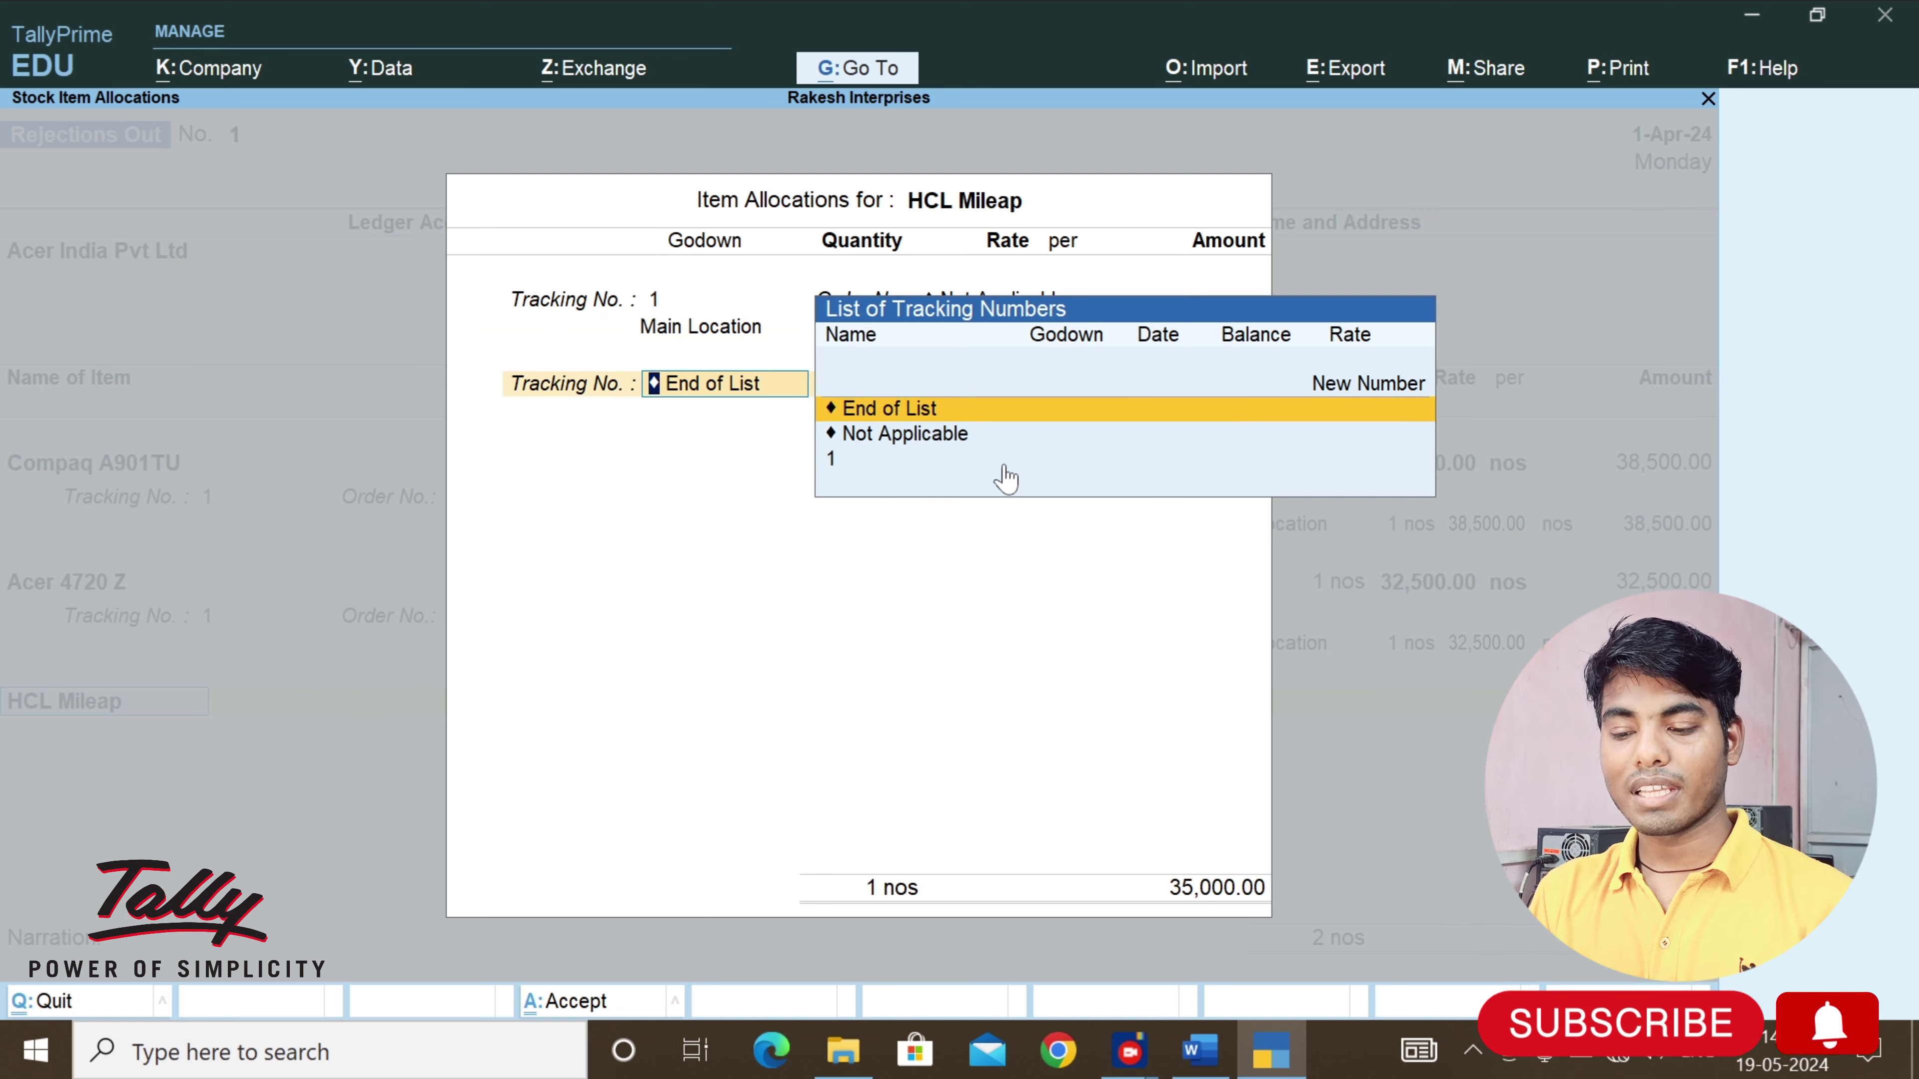
{"action": "key", "text": "Return"}
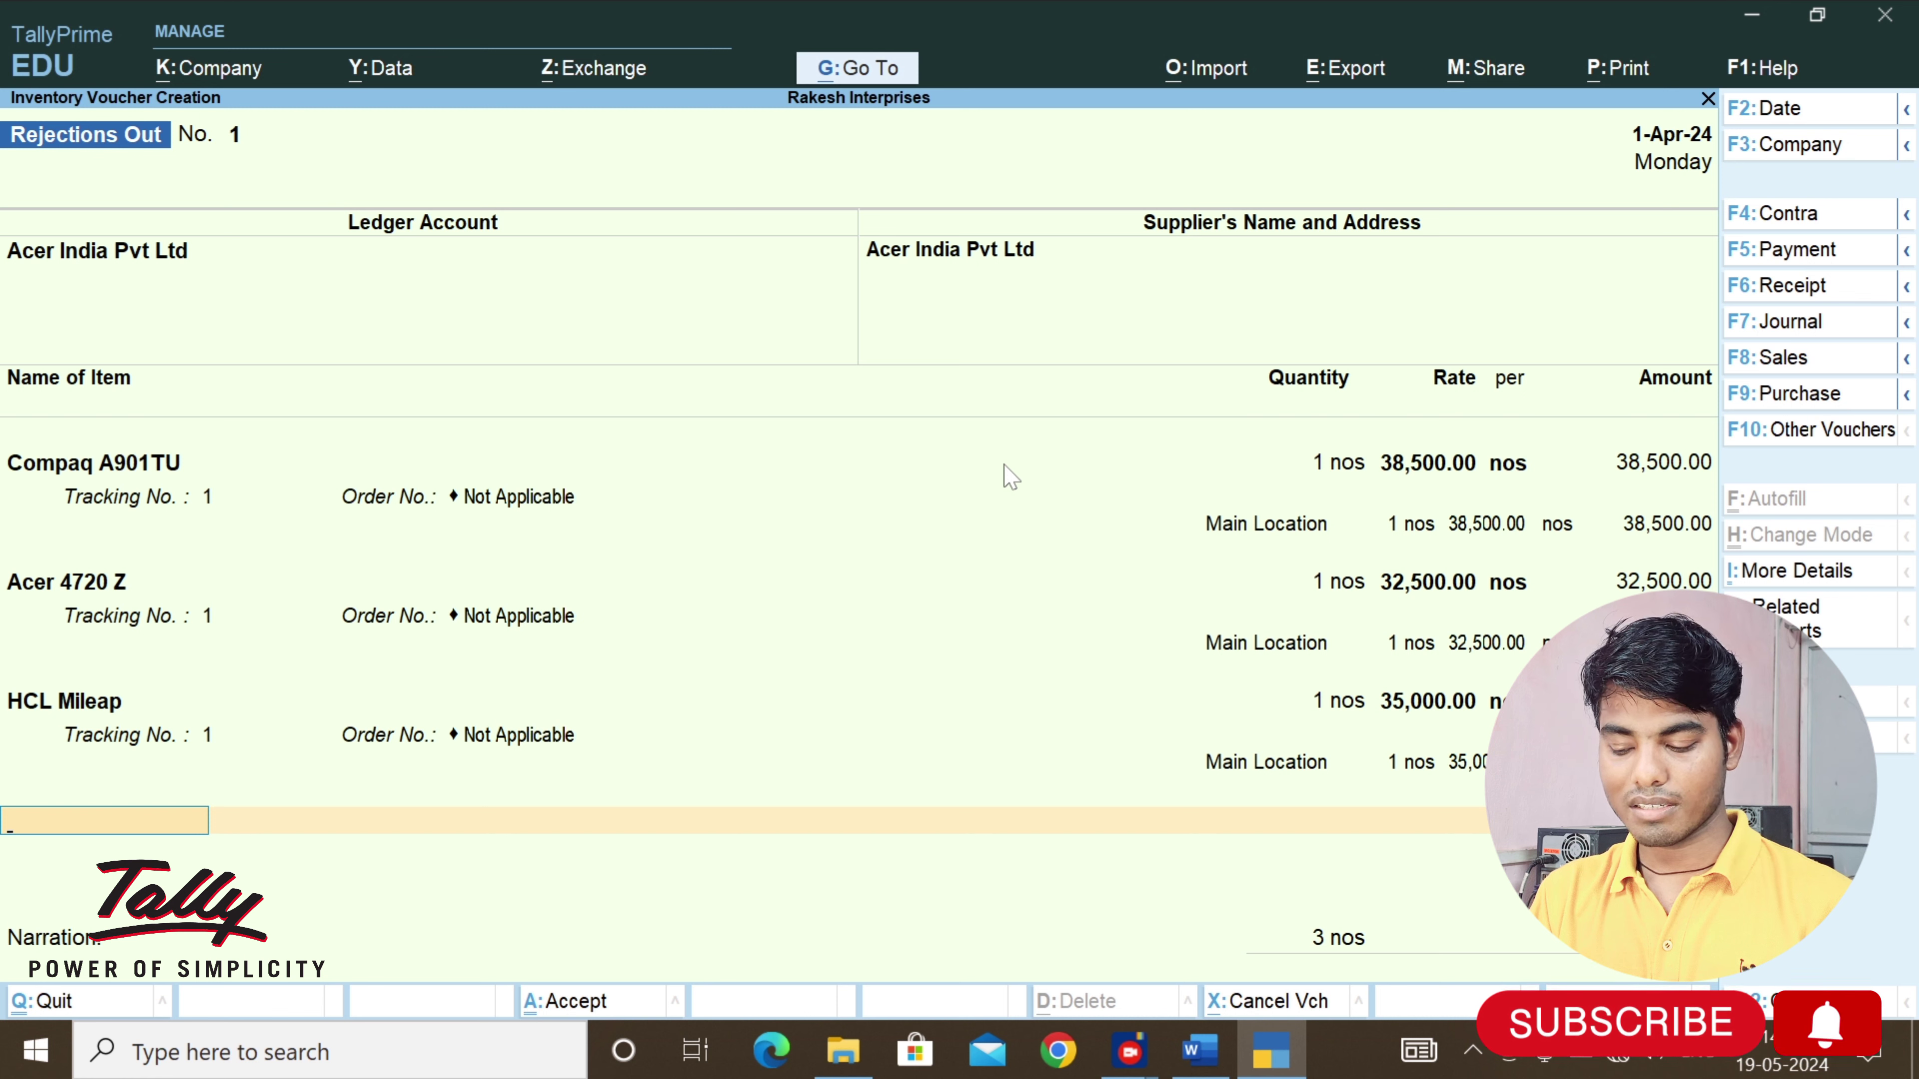
End the item list, leave the narration blank and save the Acer India Pvt Ltd Rejections Out voucher
{"action": "key", "text": "Return"}
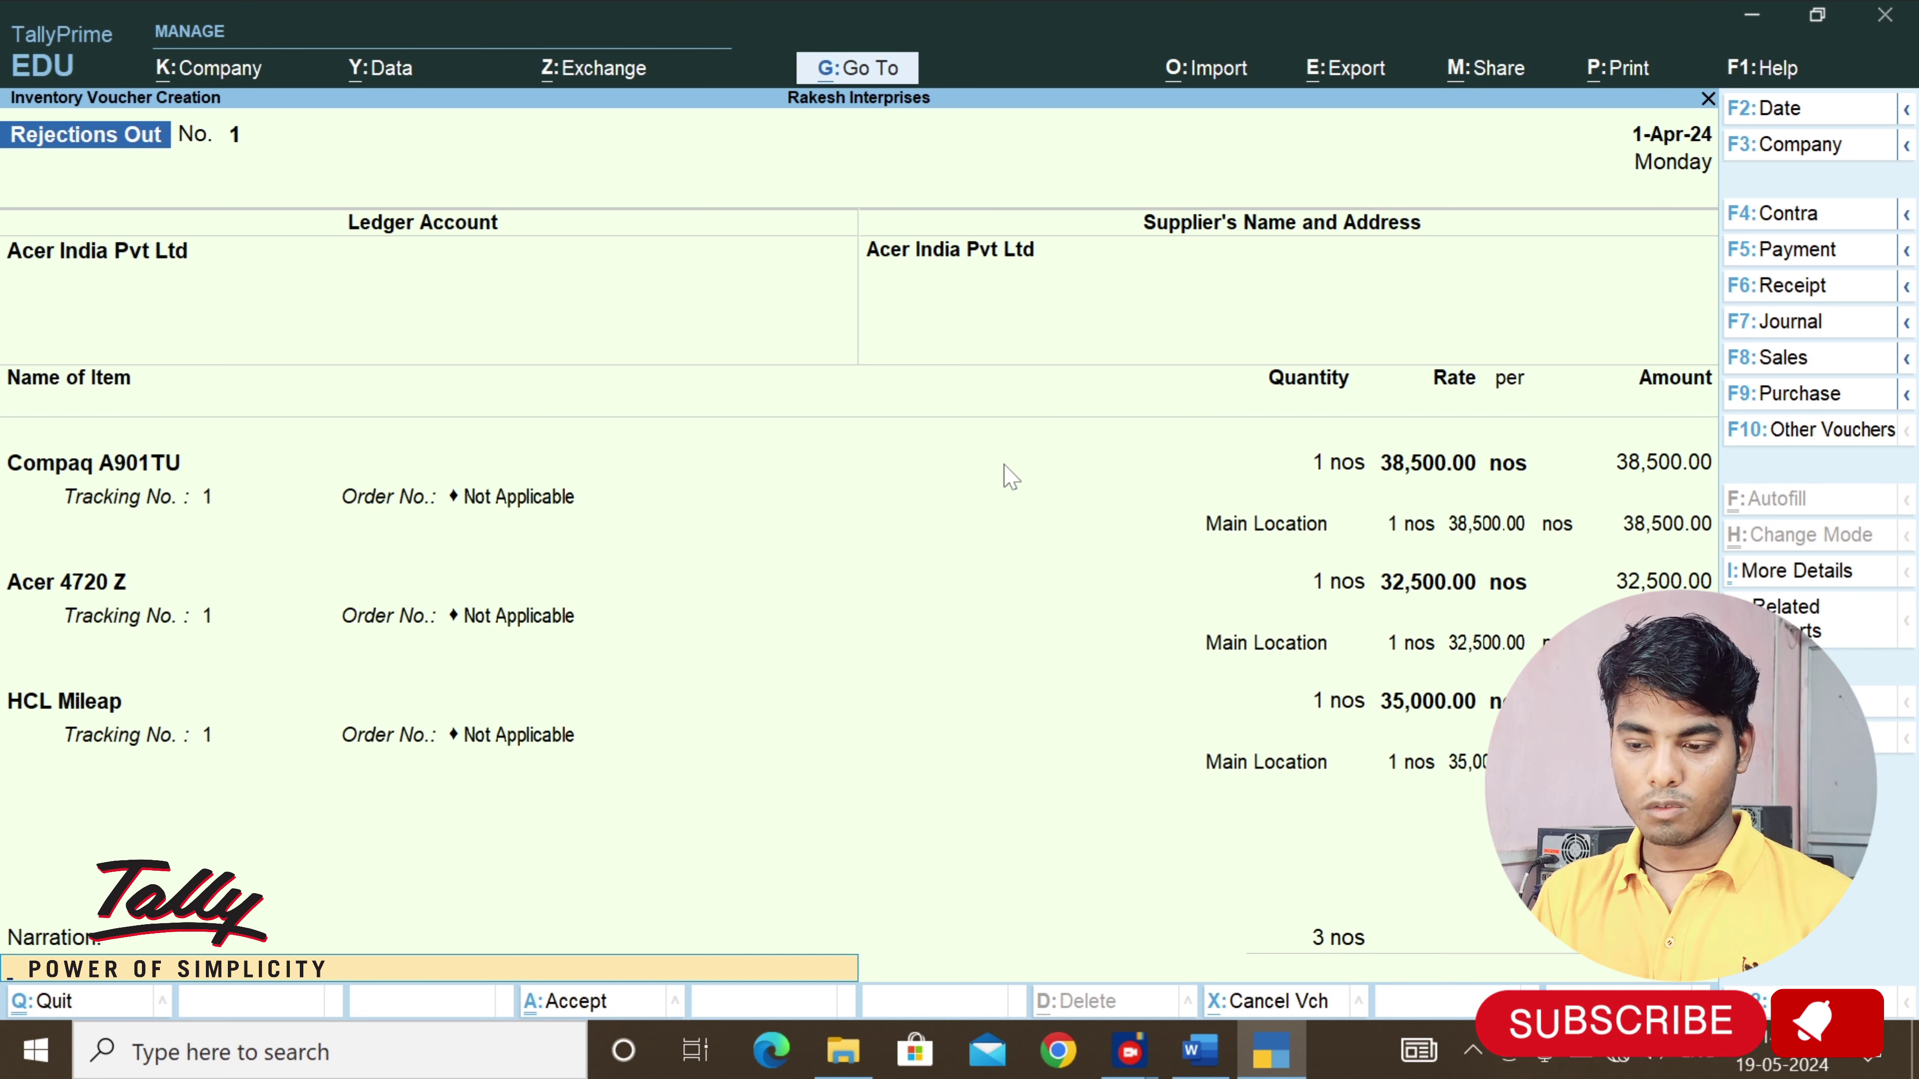
{"action": "key", "text": "Return"}
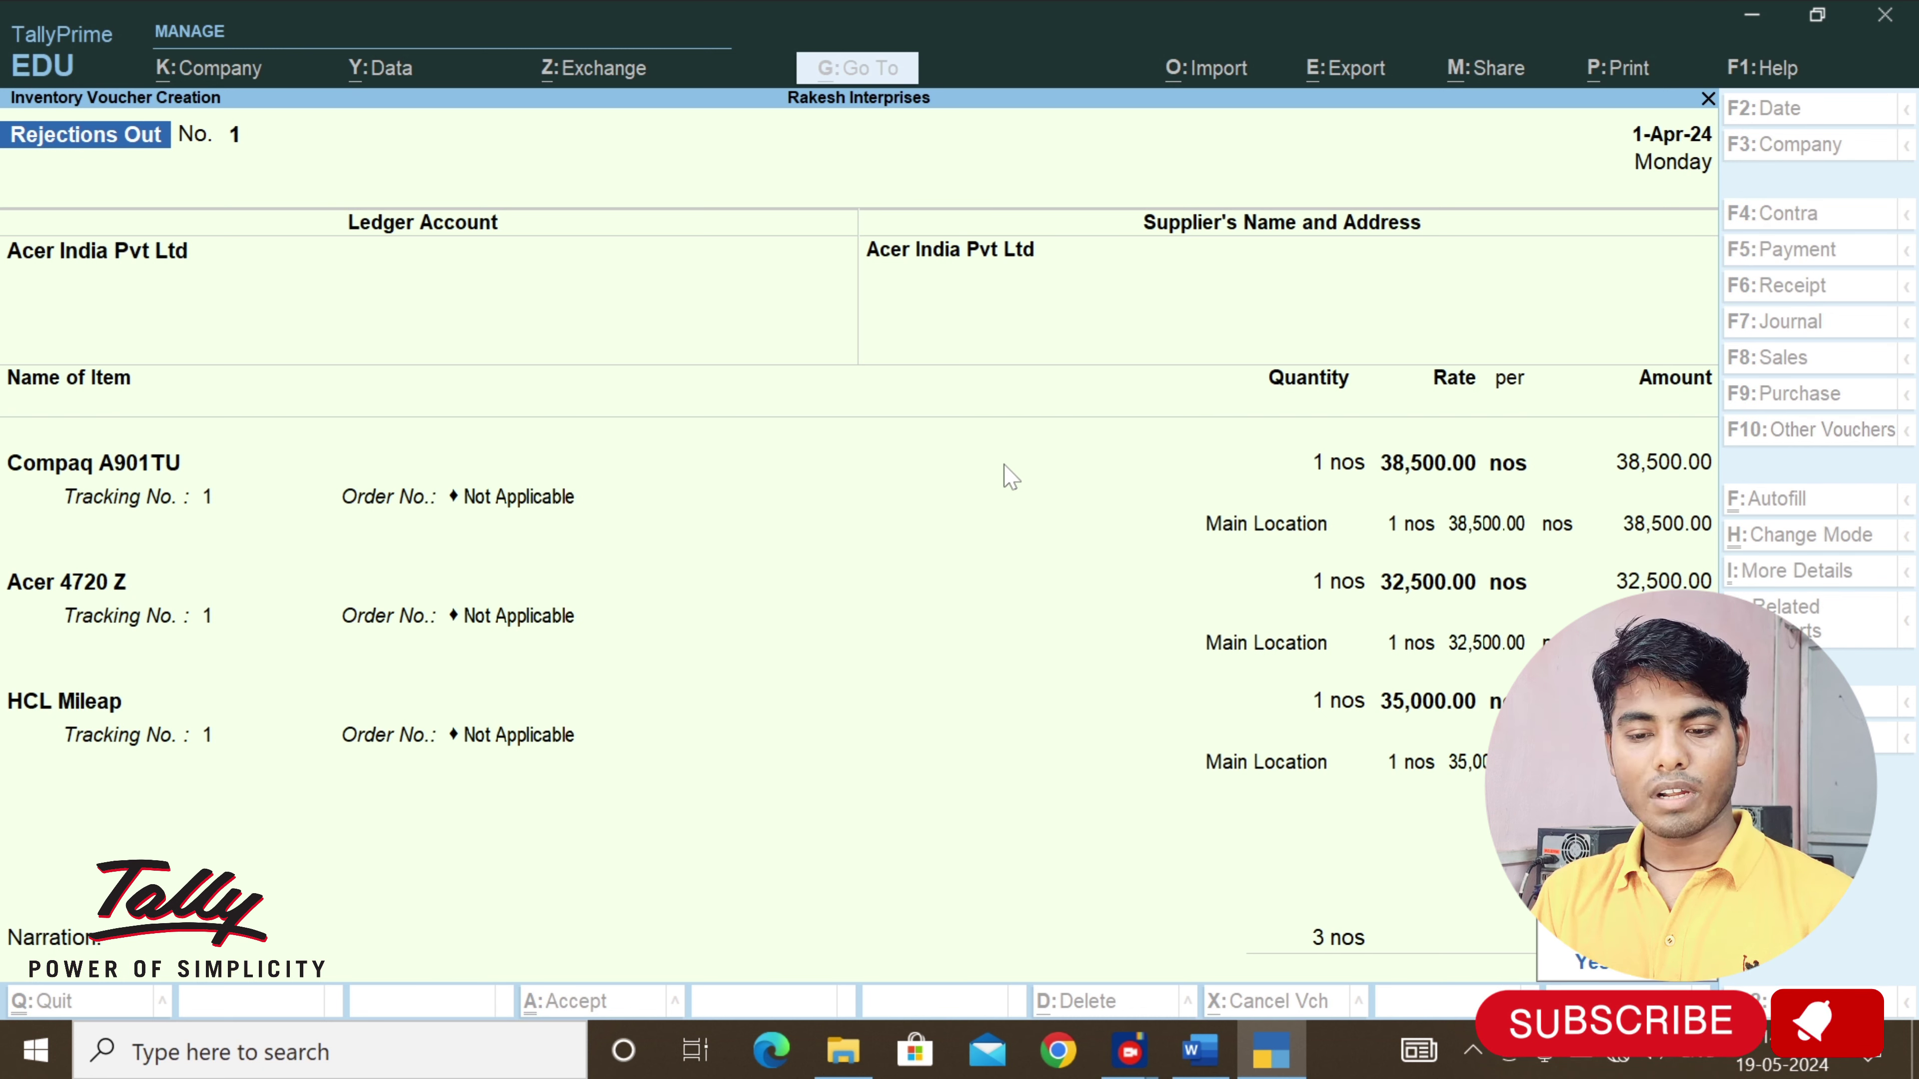
{"action": "key", "text": "Return"}
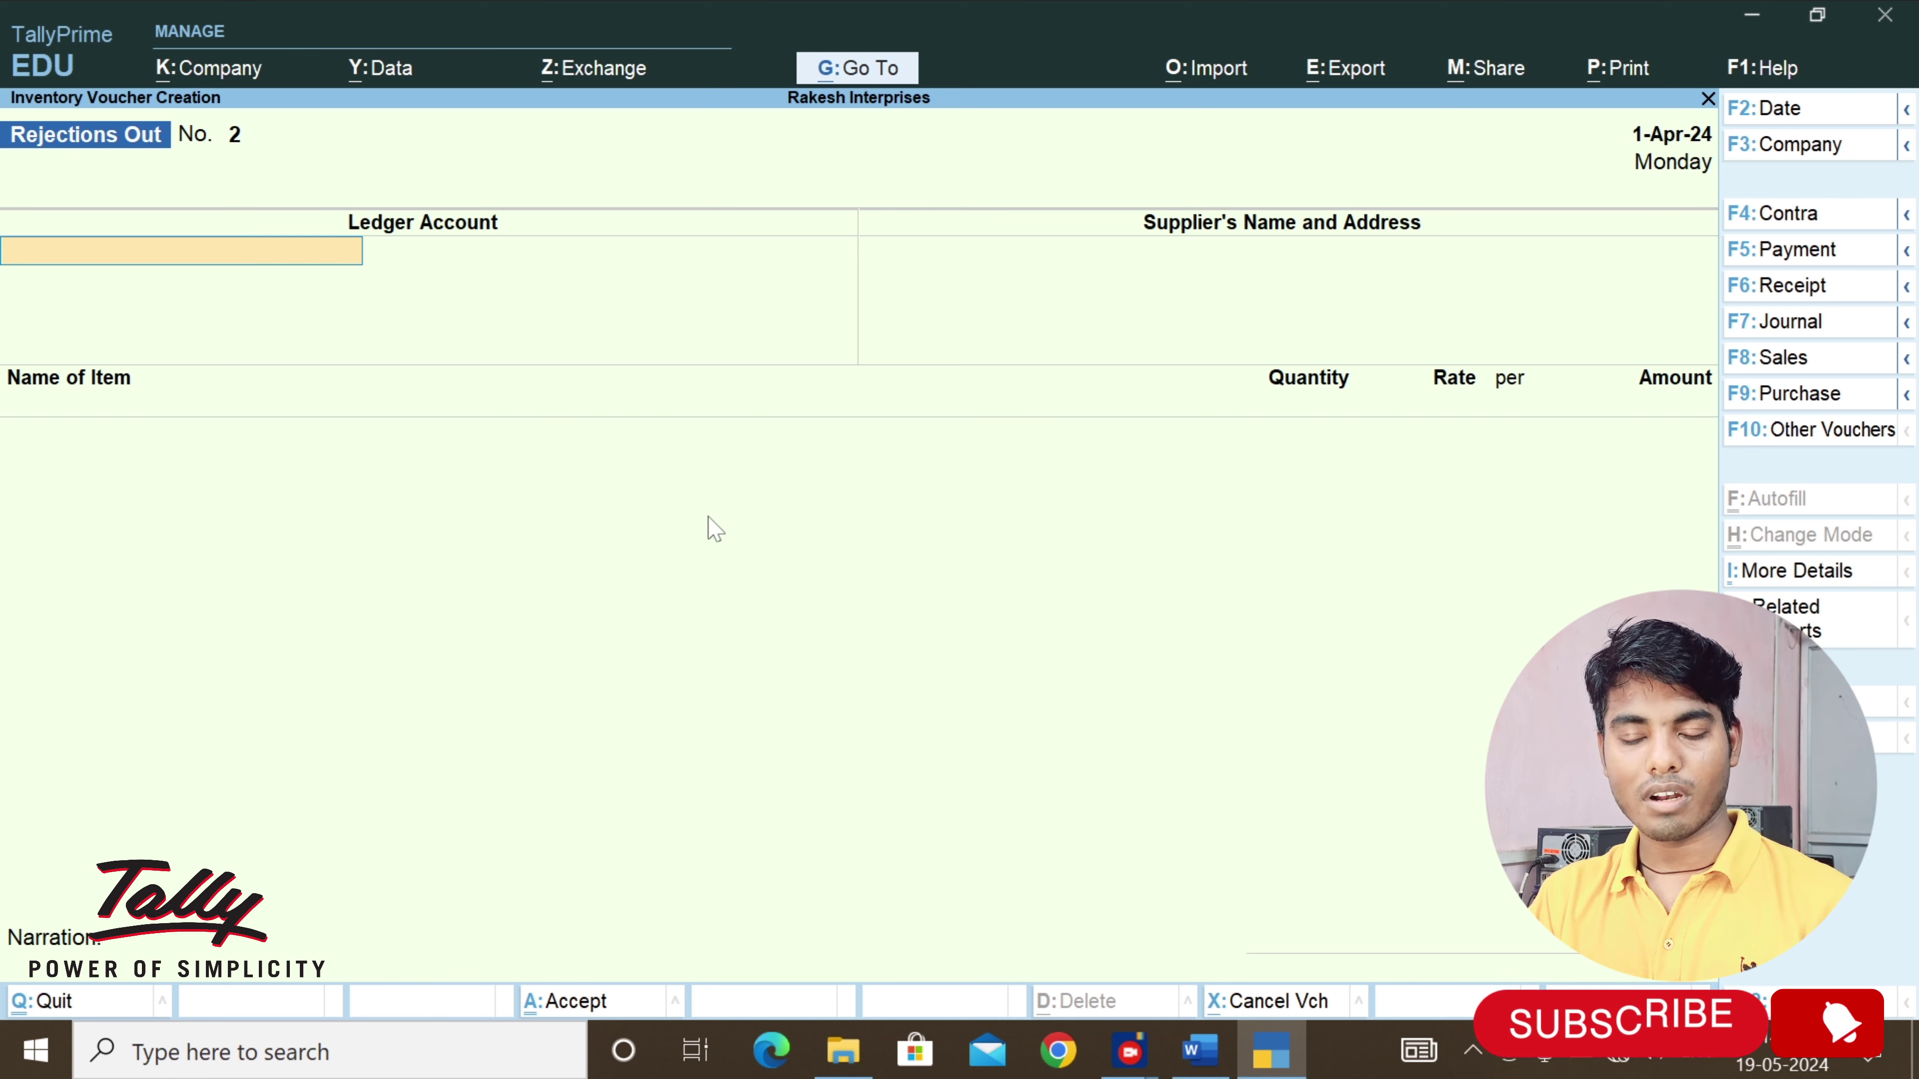
Review the purchase return lists in the Word document and leave the new blank voucher in TallyPrime
{"action": "key", "text": "alt+Tab"}
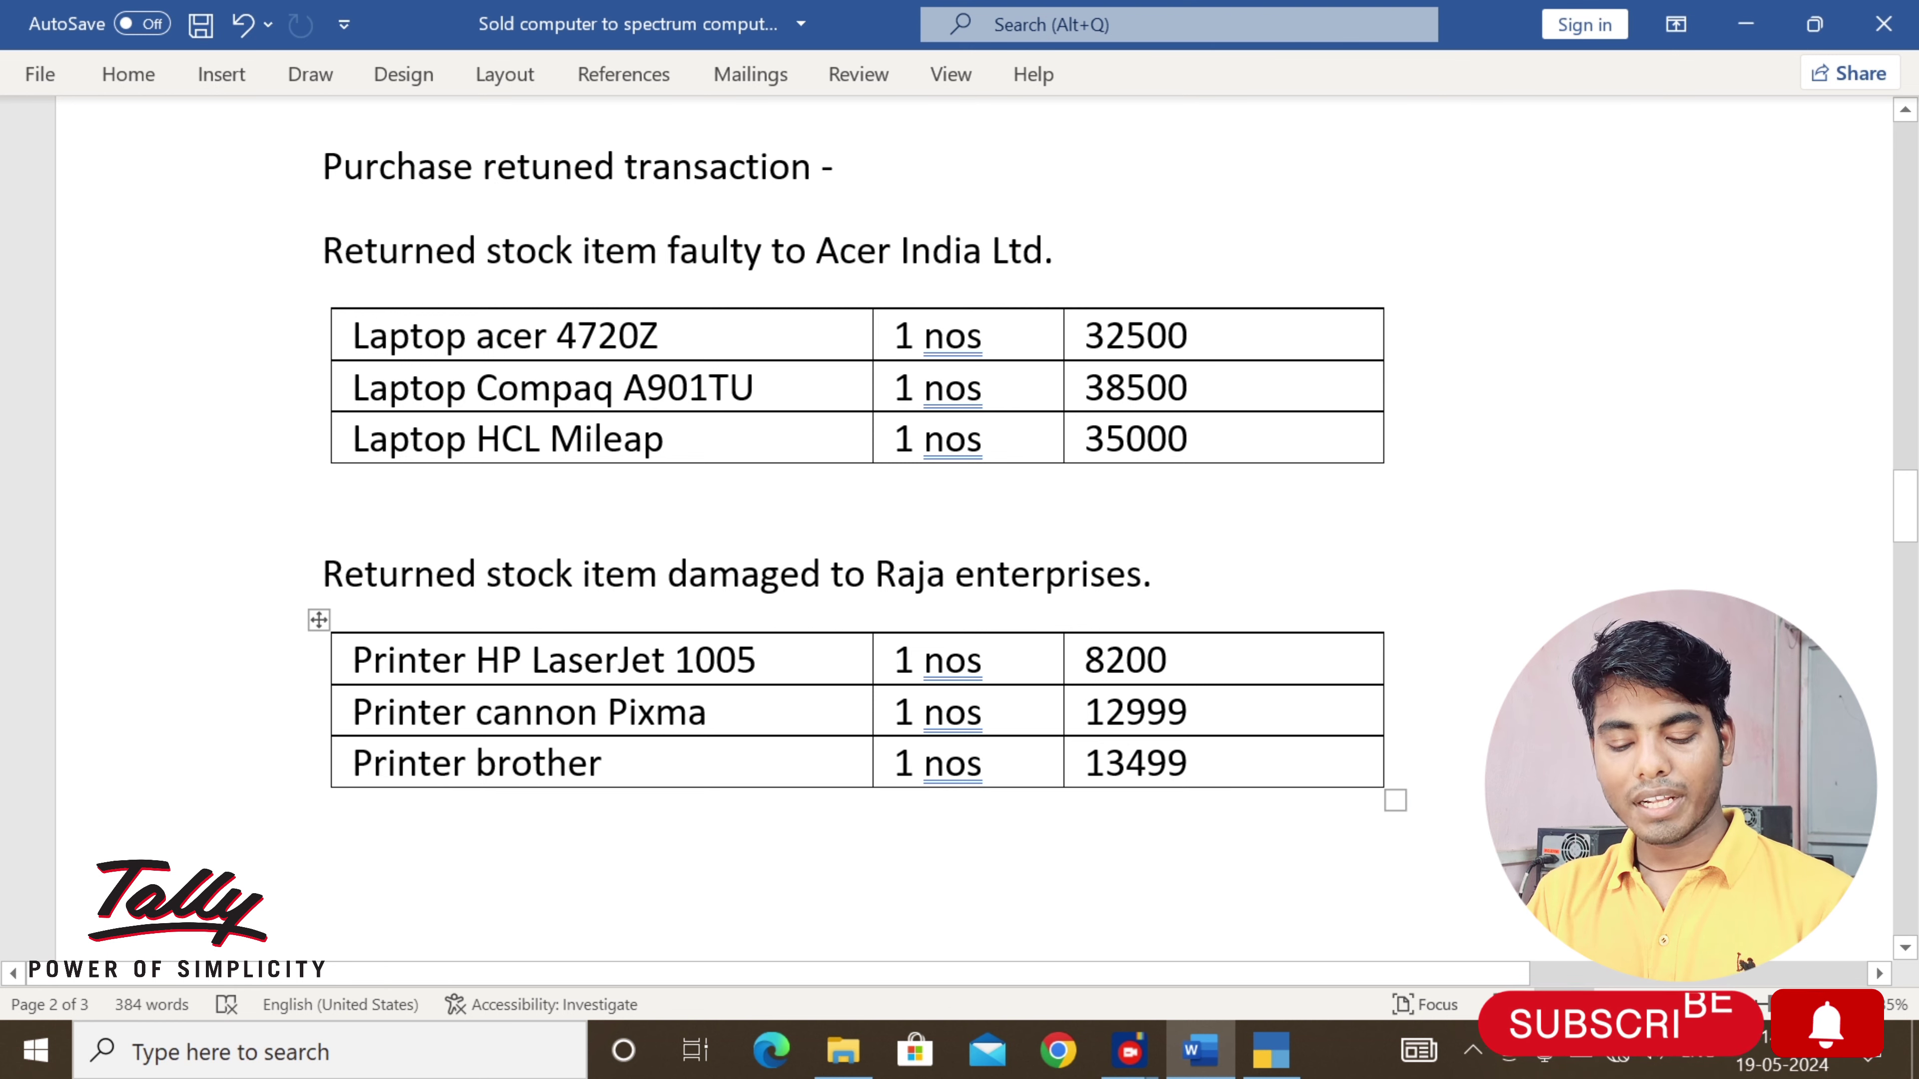
{"action": "key", "text": "alt+Tab"}
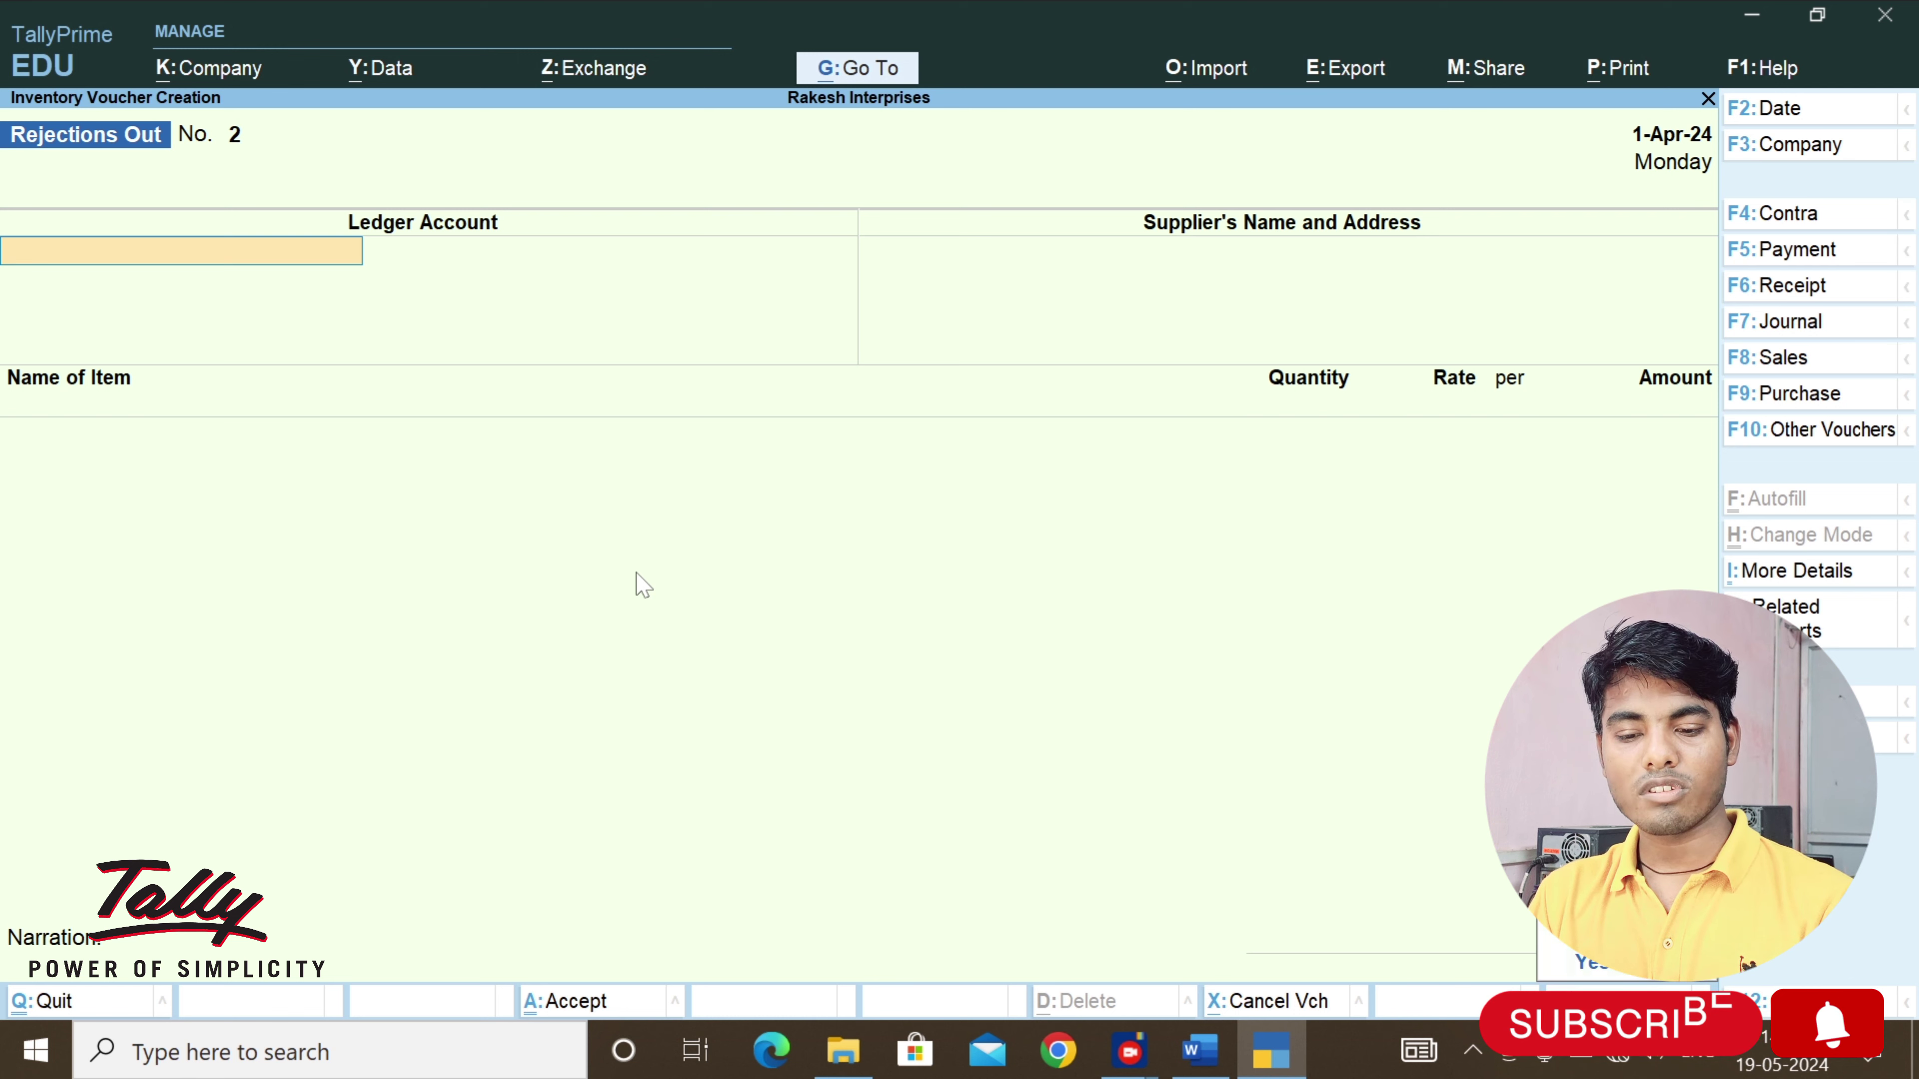
{"action": "key", "text": "Escape"}
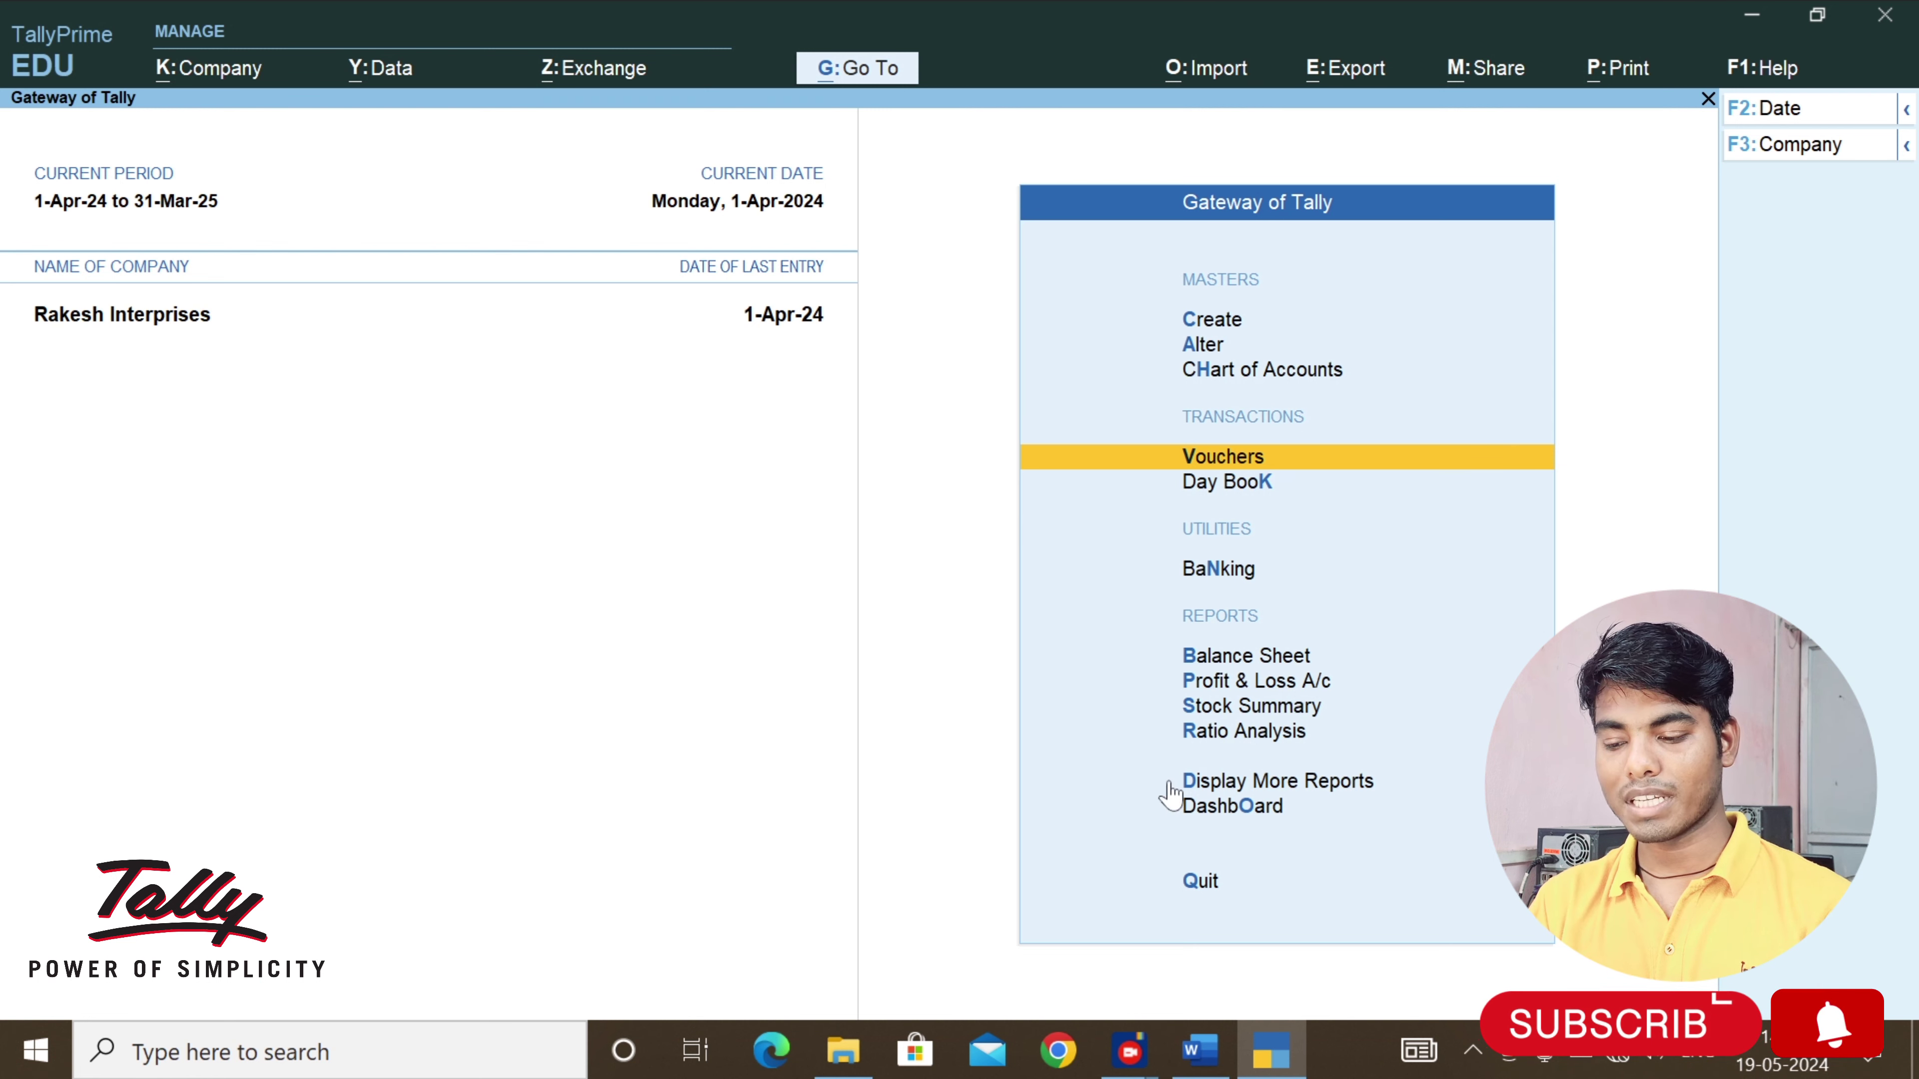
Open the April Rejections Out Register from the inventory books and view the 1-Apr-24 voucher
{"action": "left_click", "coordinate": [1193, 785]}
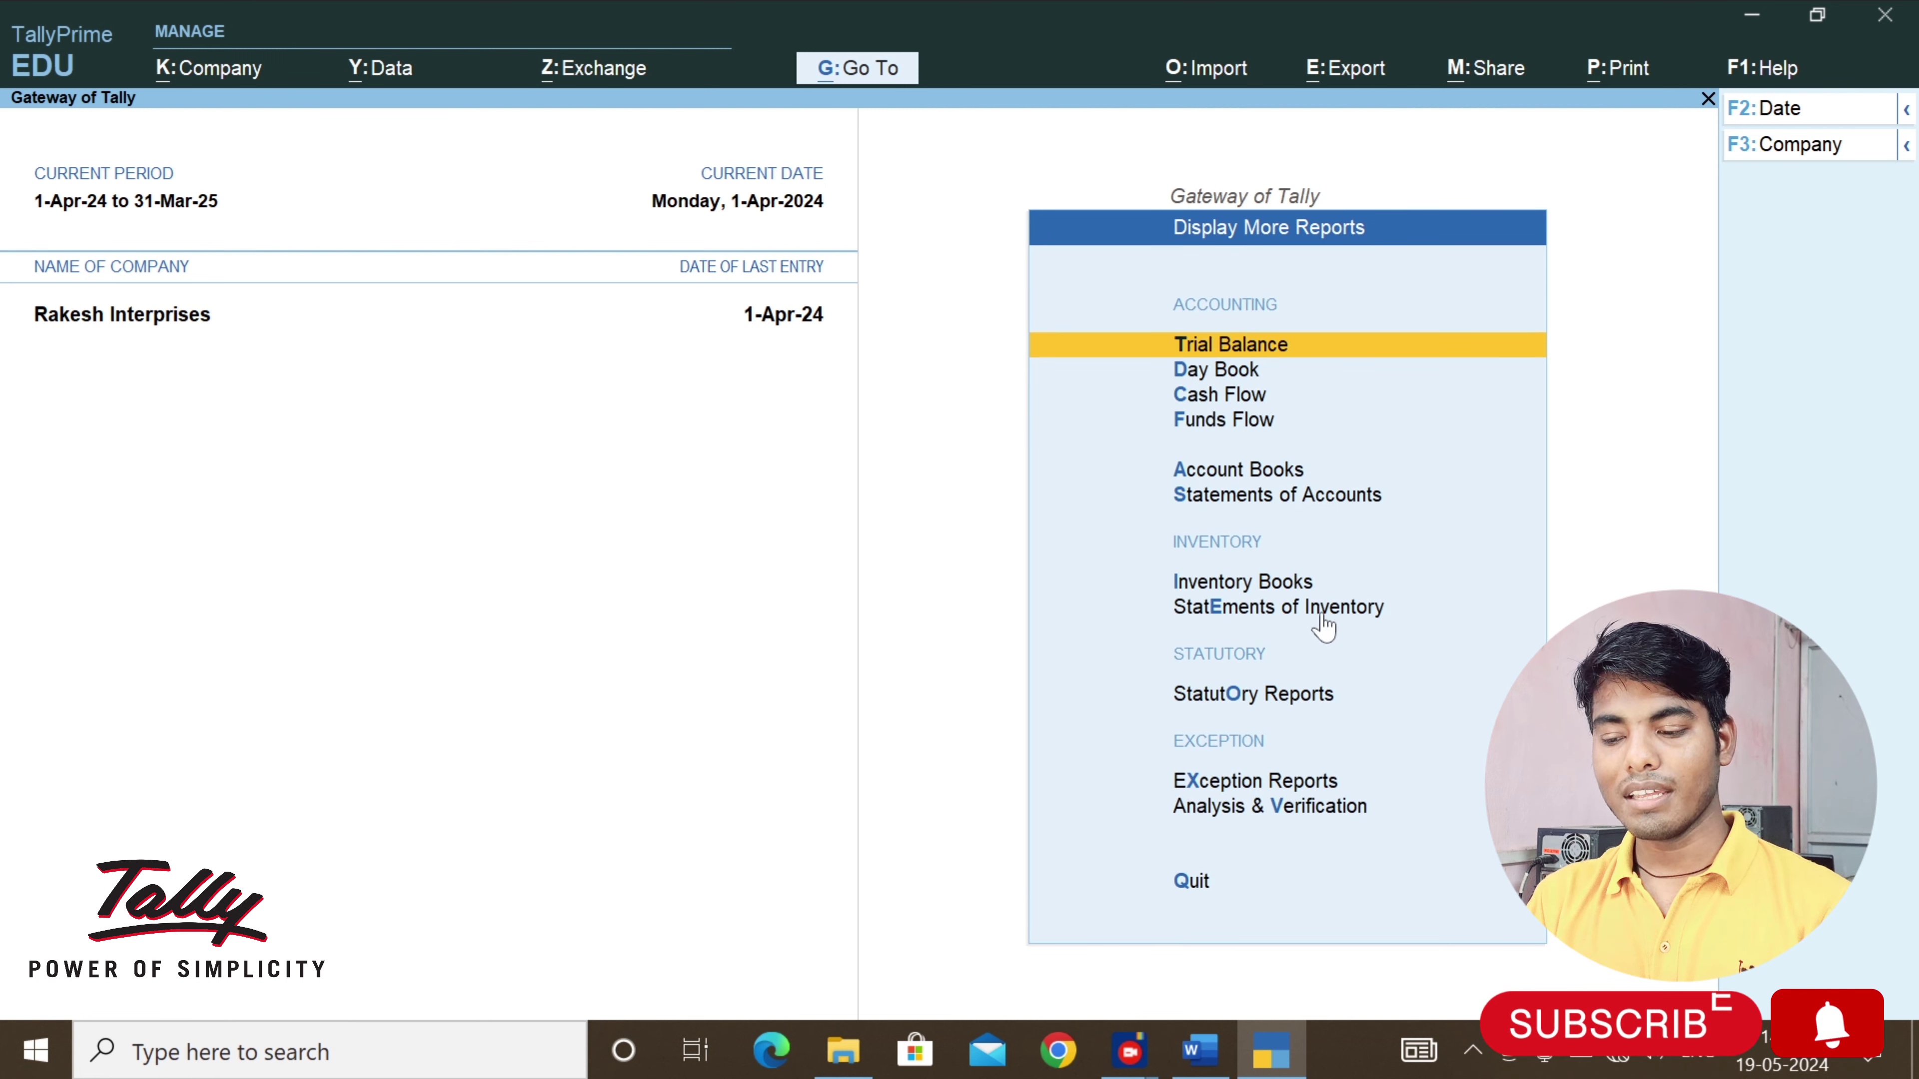
{"action": "left_click", "coordinate": [1217, 586]}
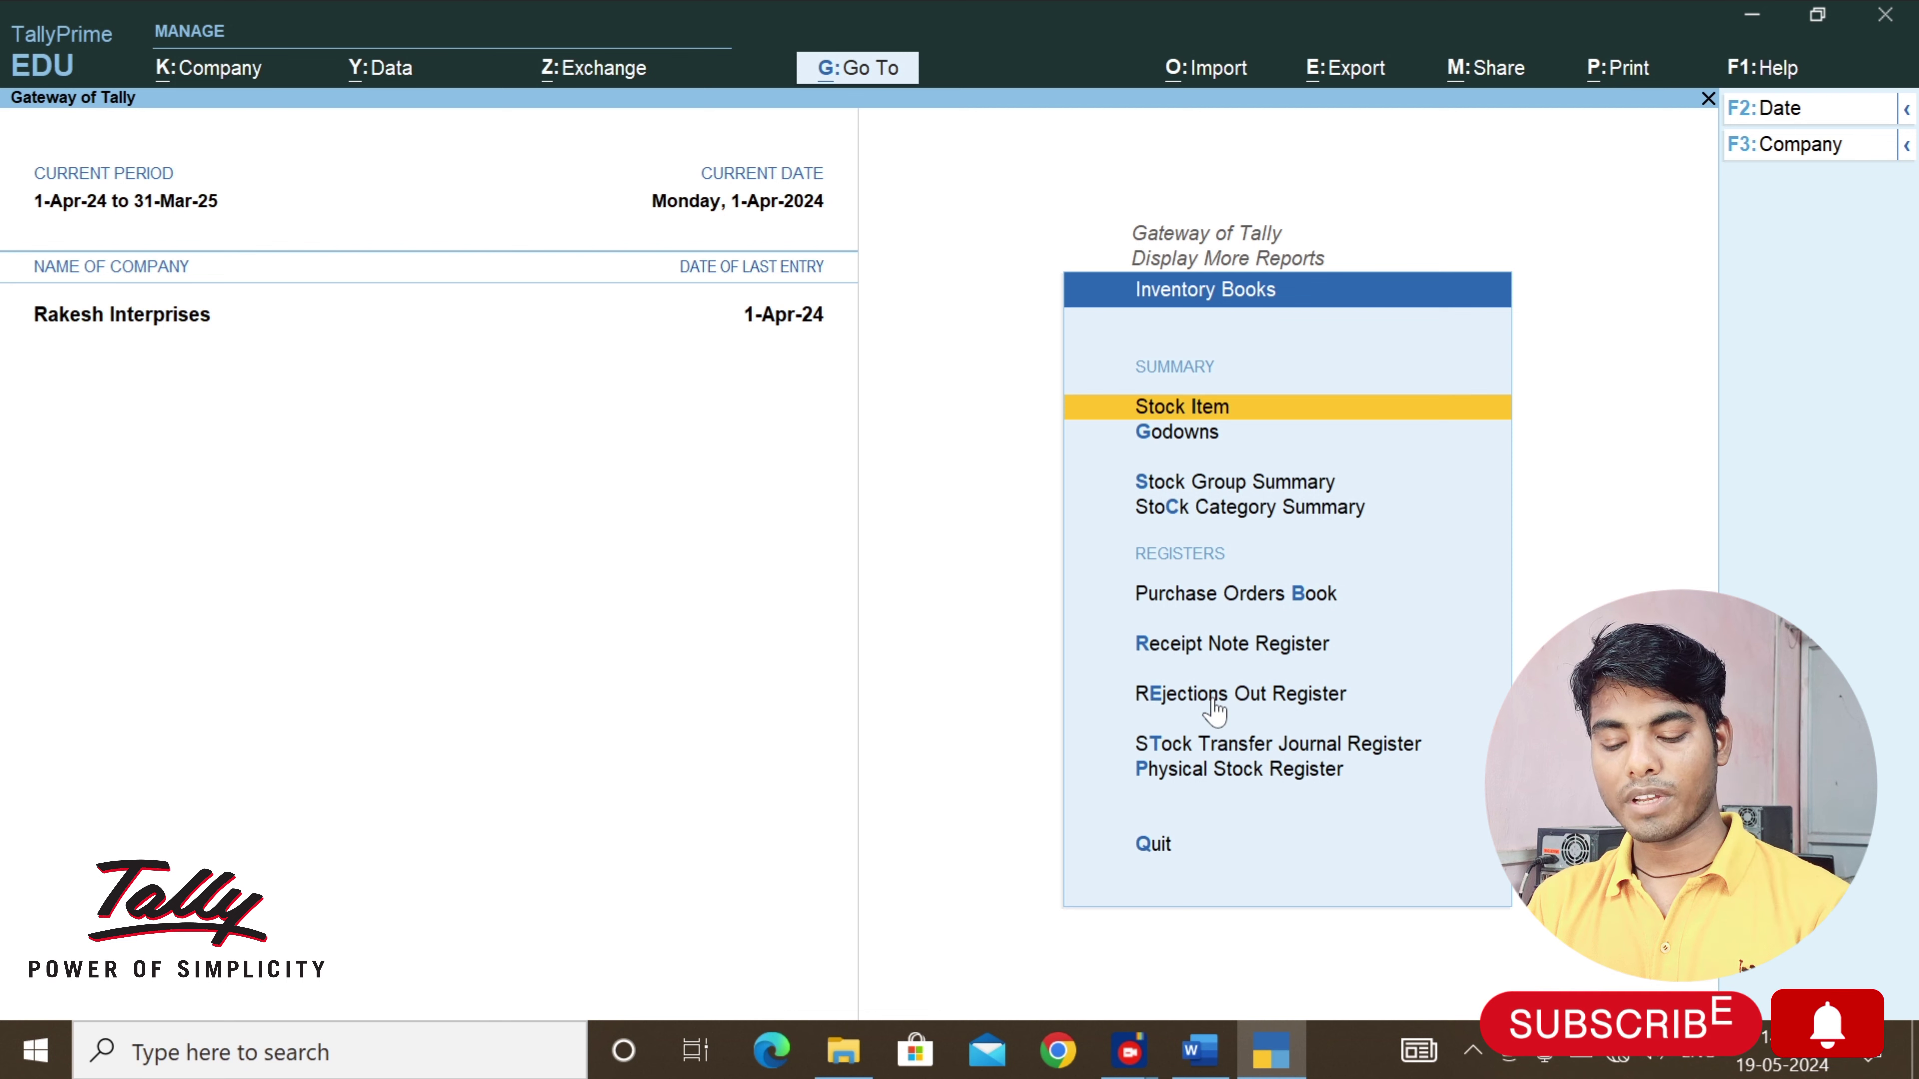
{"action": "left_click", "coordinate": [1183, 707]}
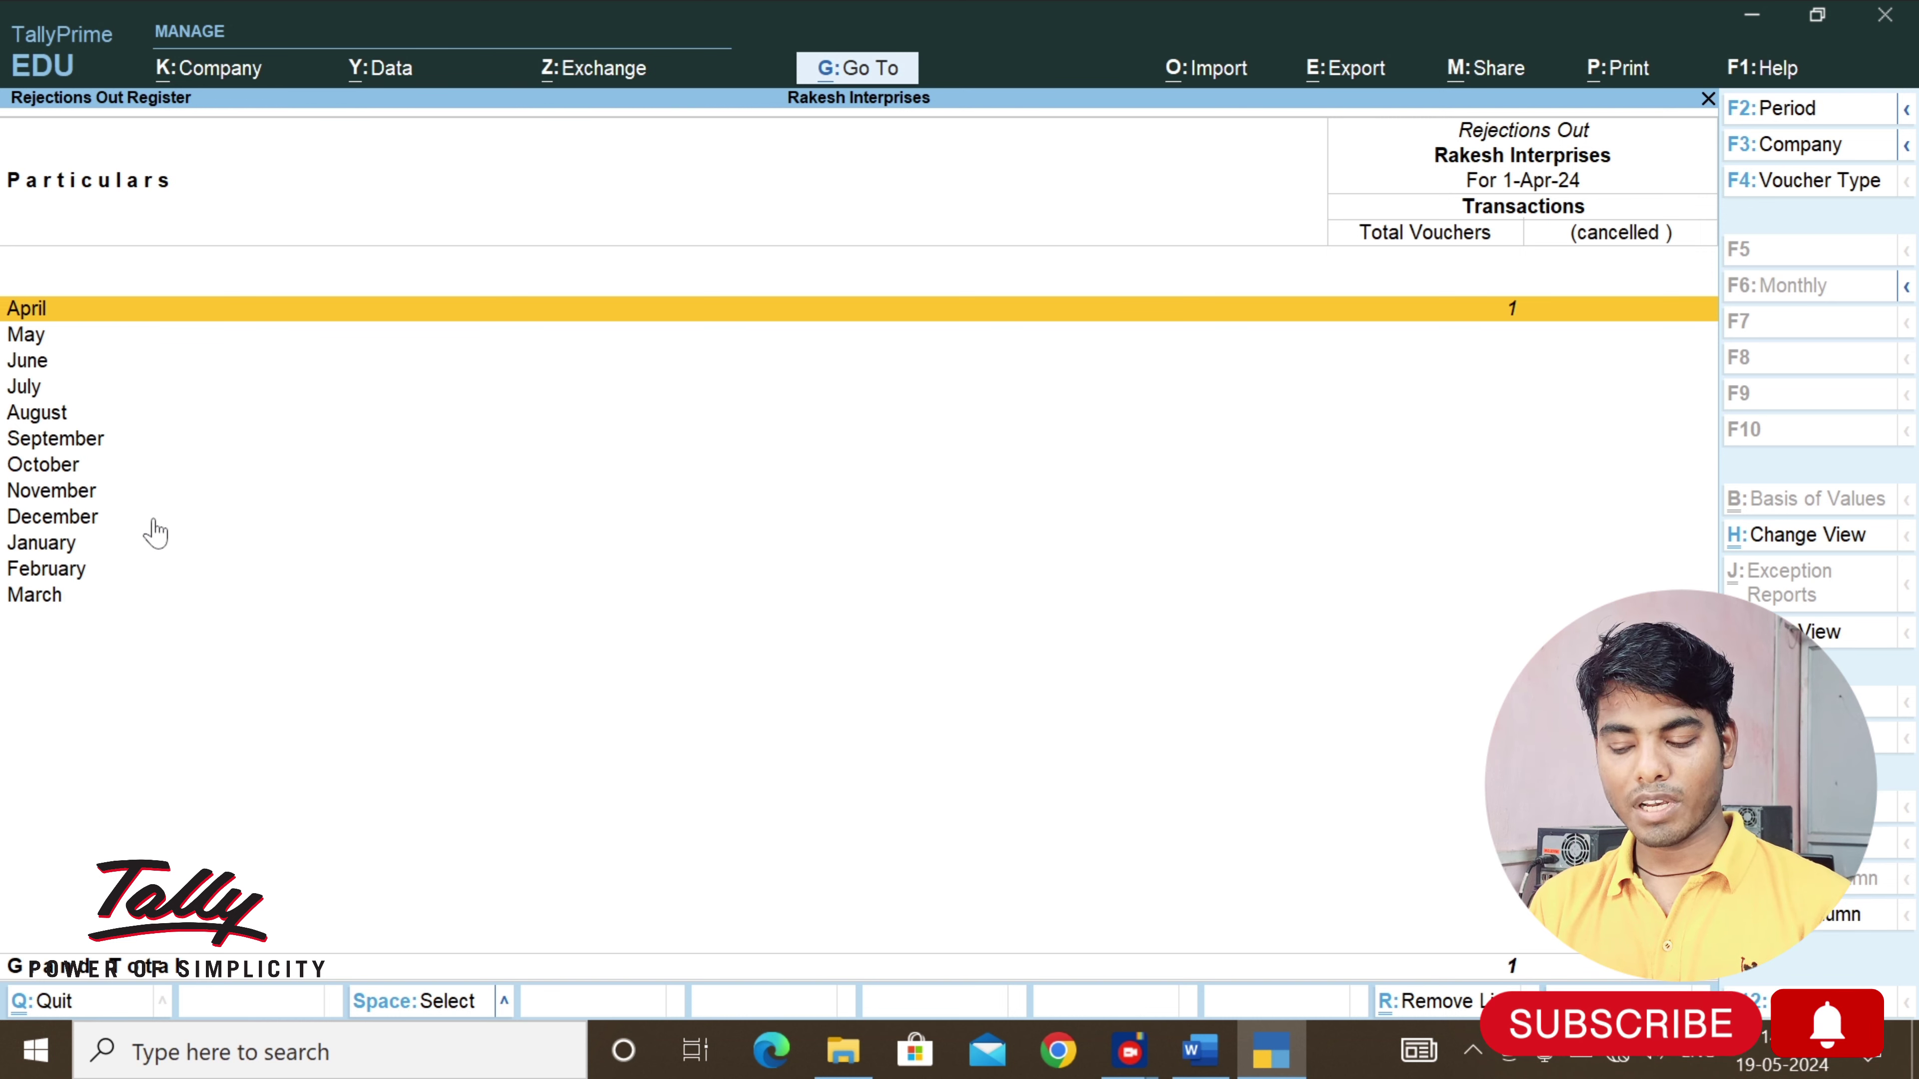
{"action": "key", "text": "Return"}
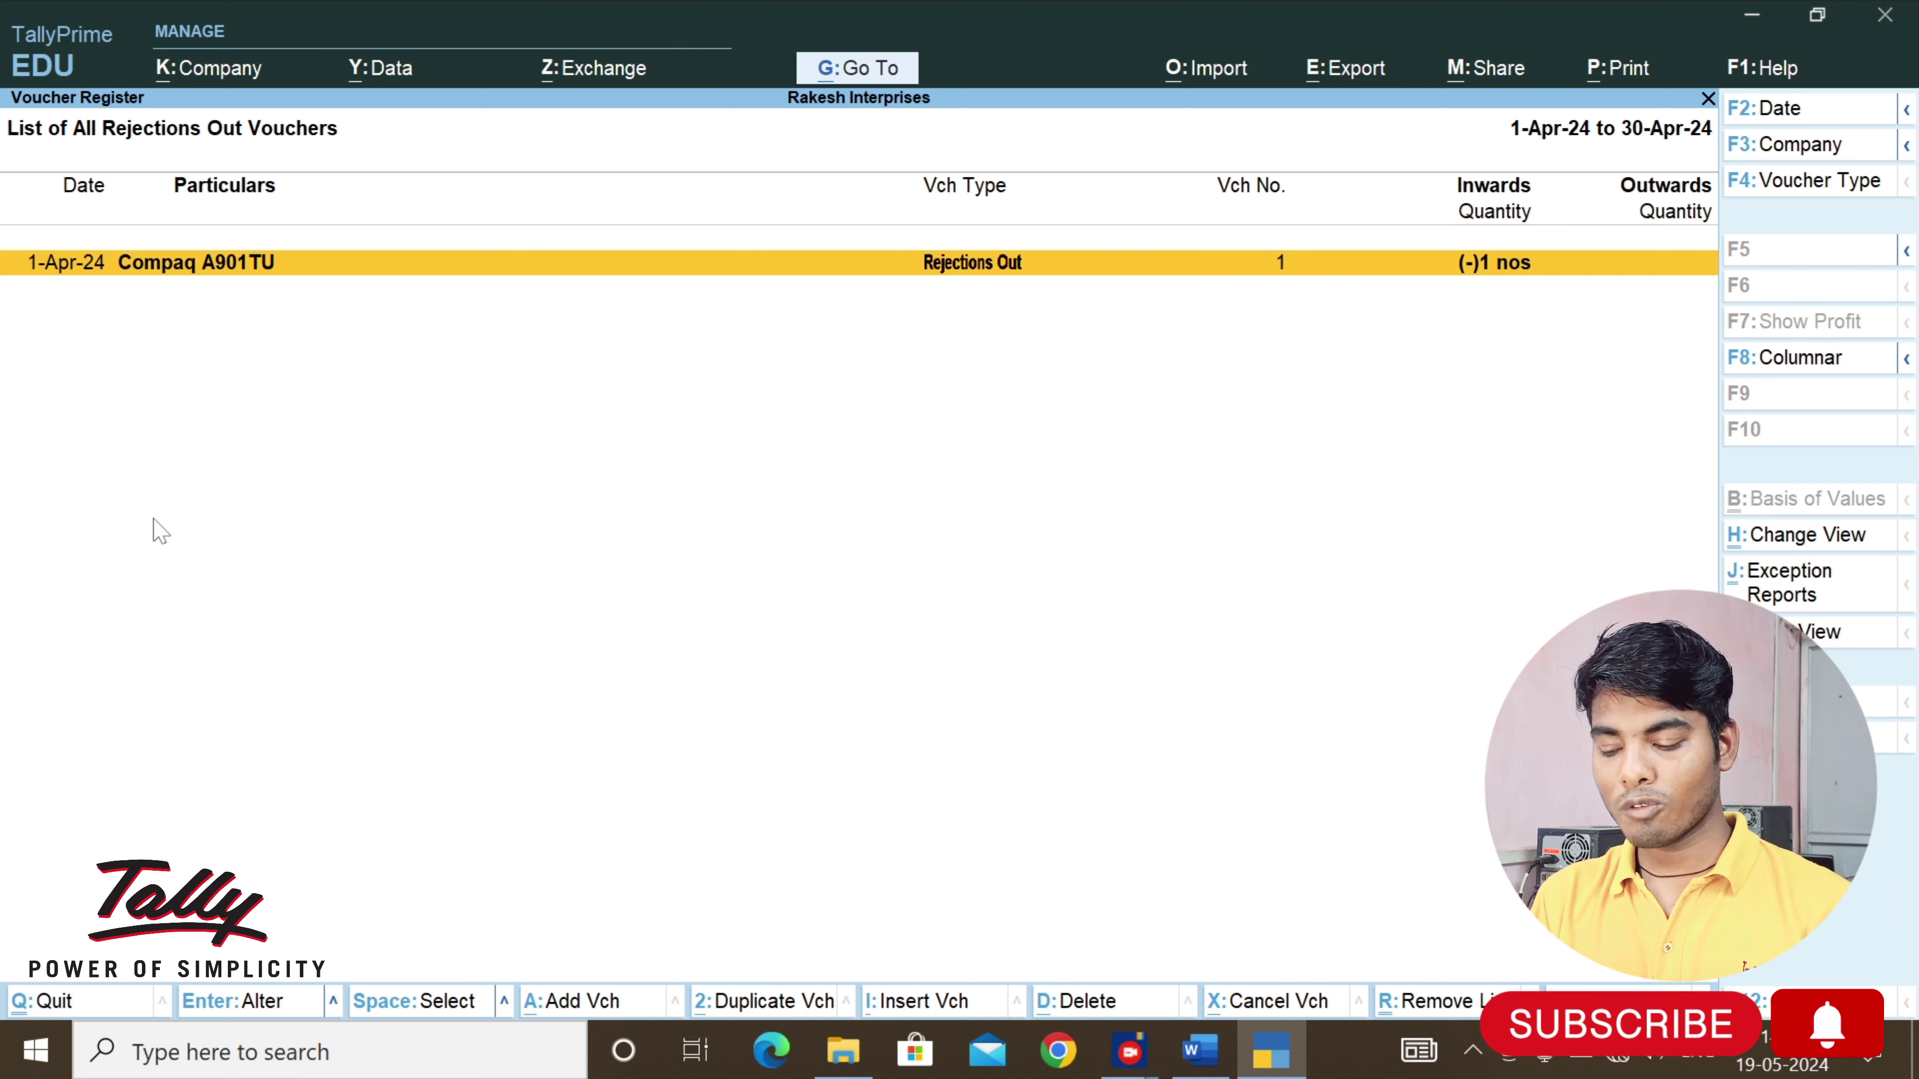
{"action": "key", "text": "Return"}
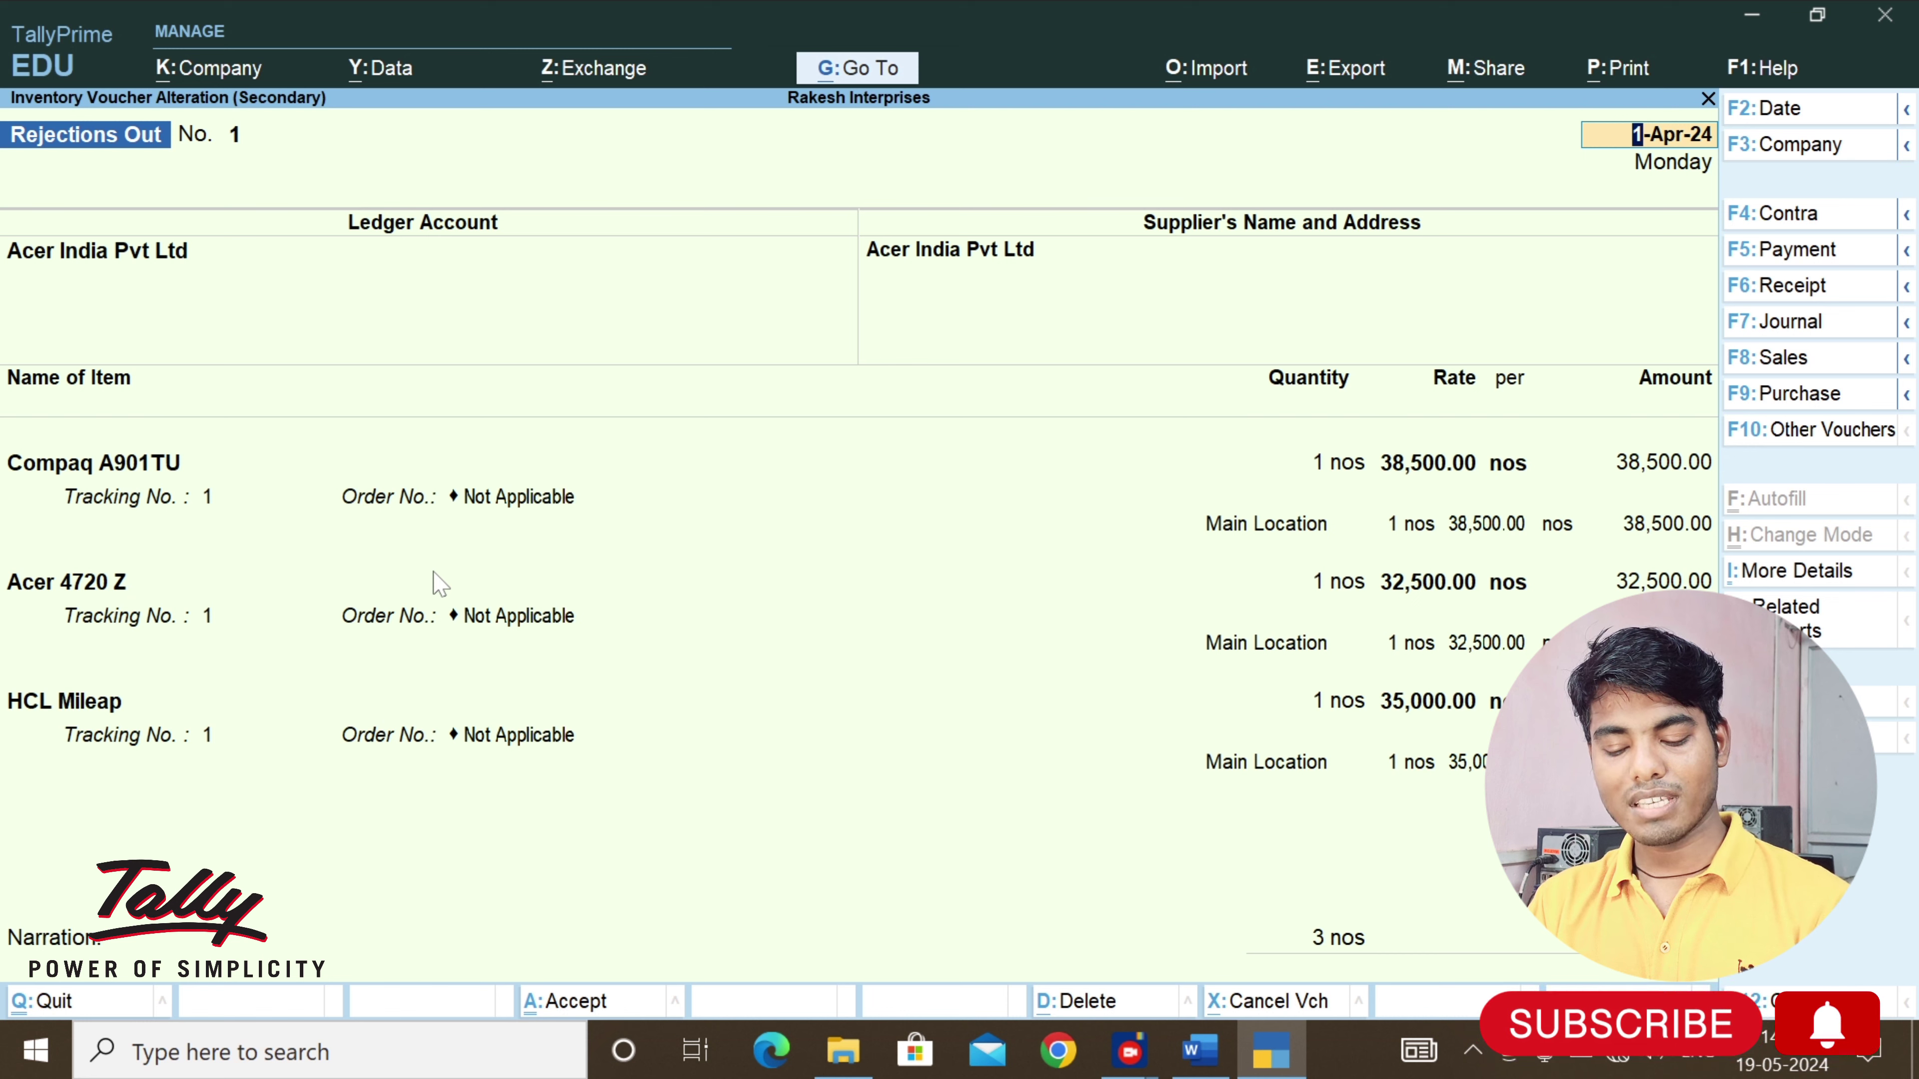
Delete the Acer India Pvt Ltd Rejections Out voucher and return to the Inventory Books list
{"action": "key", "text": "alt"}
{"action": "key", "text": "alt+d"}
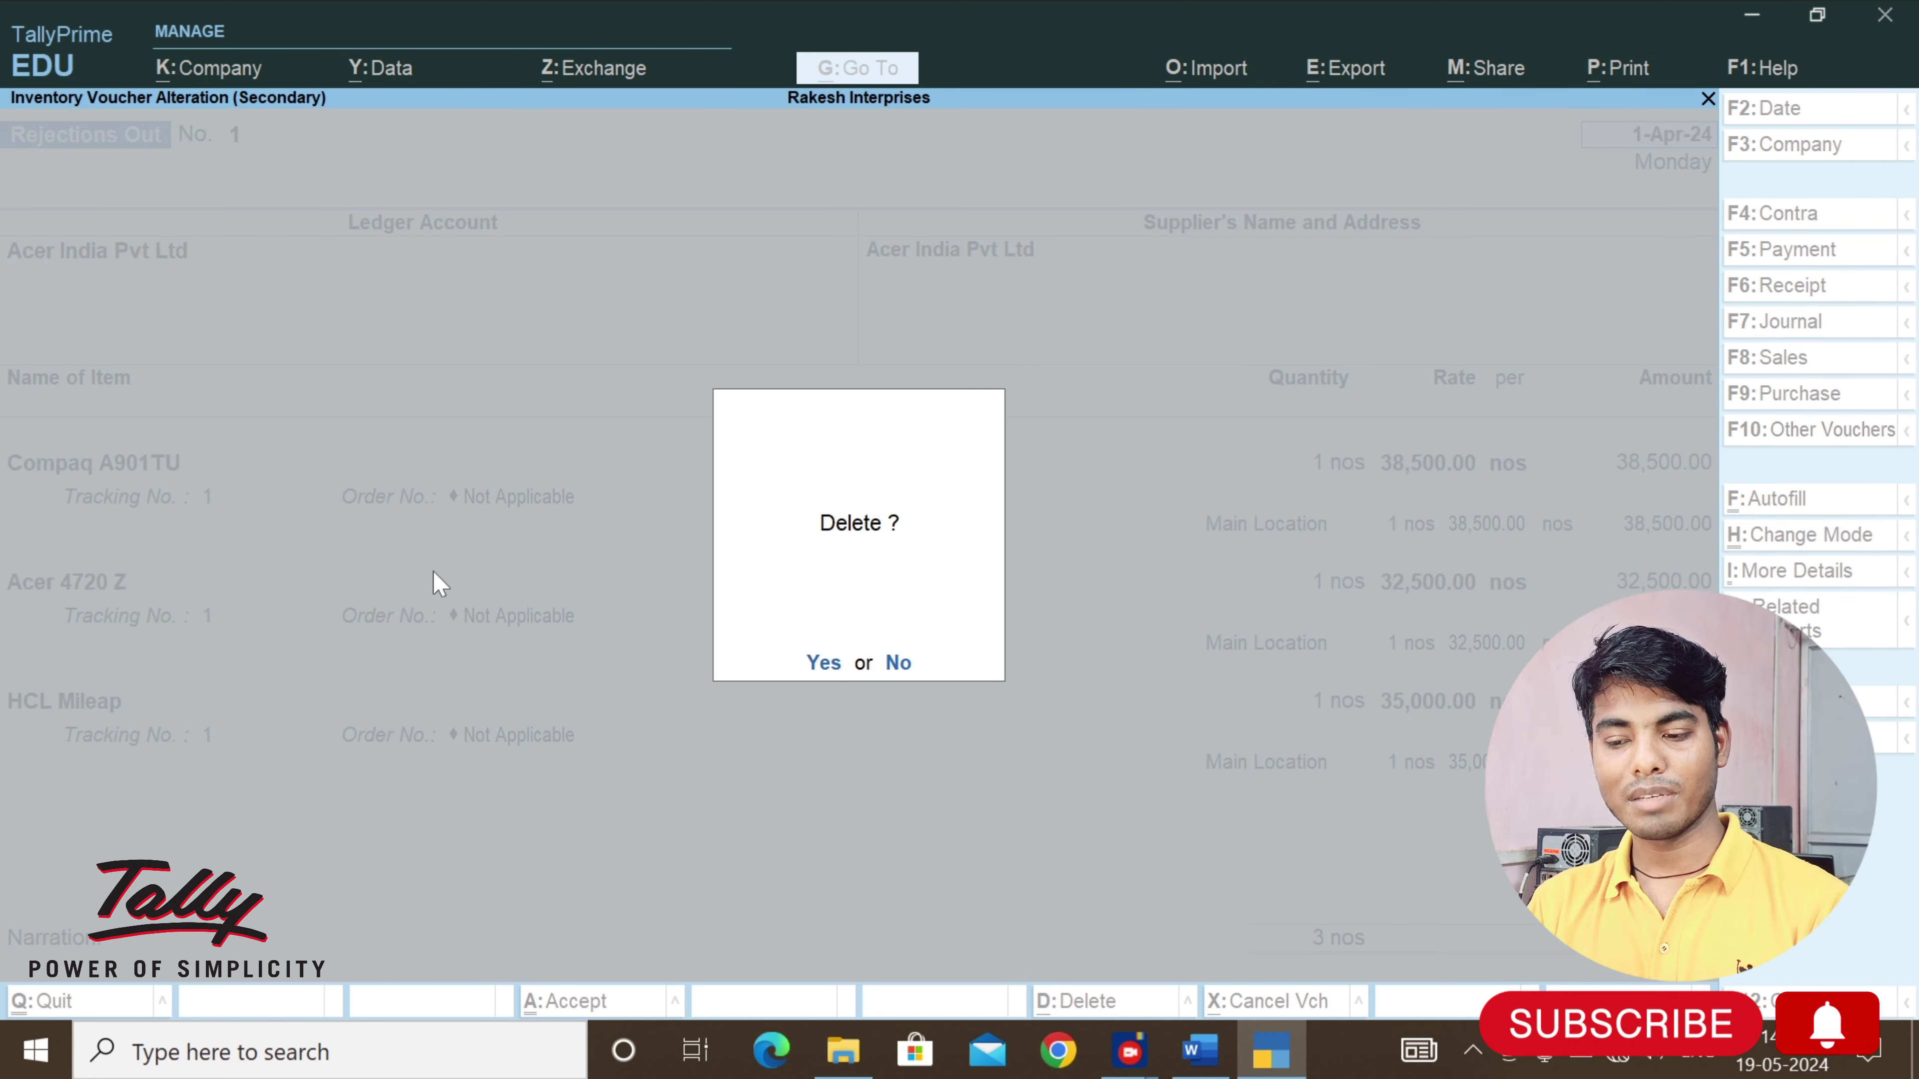
{"action": "key", "text": "y"}
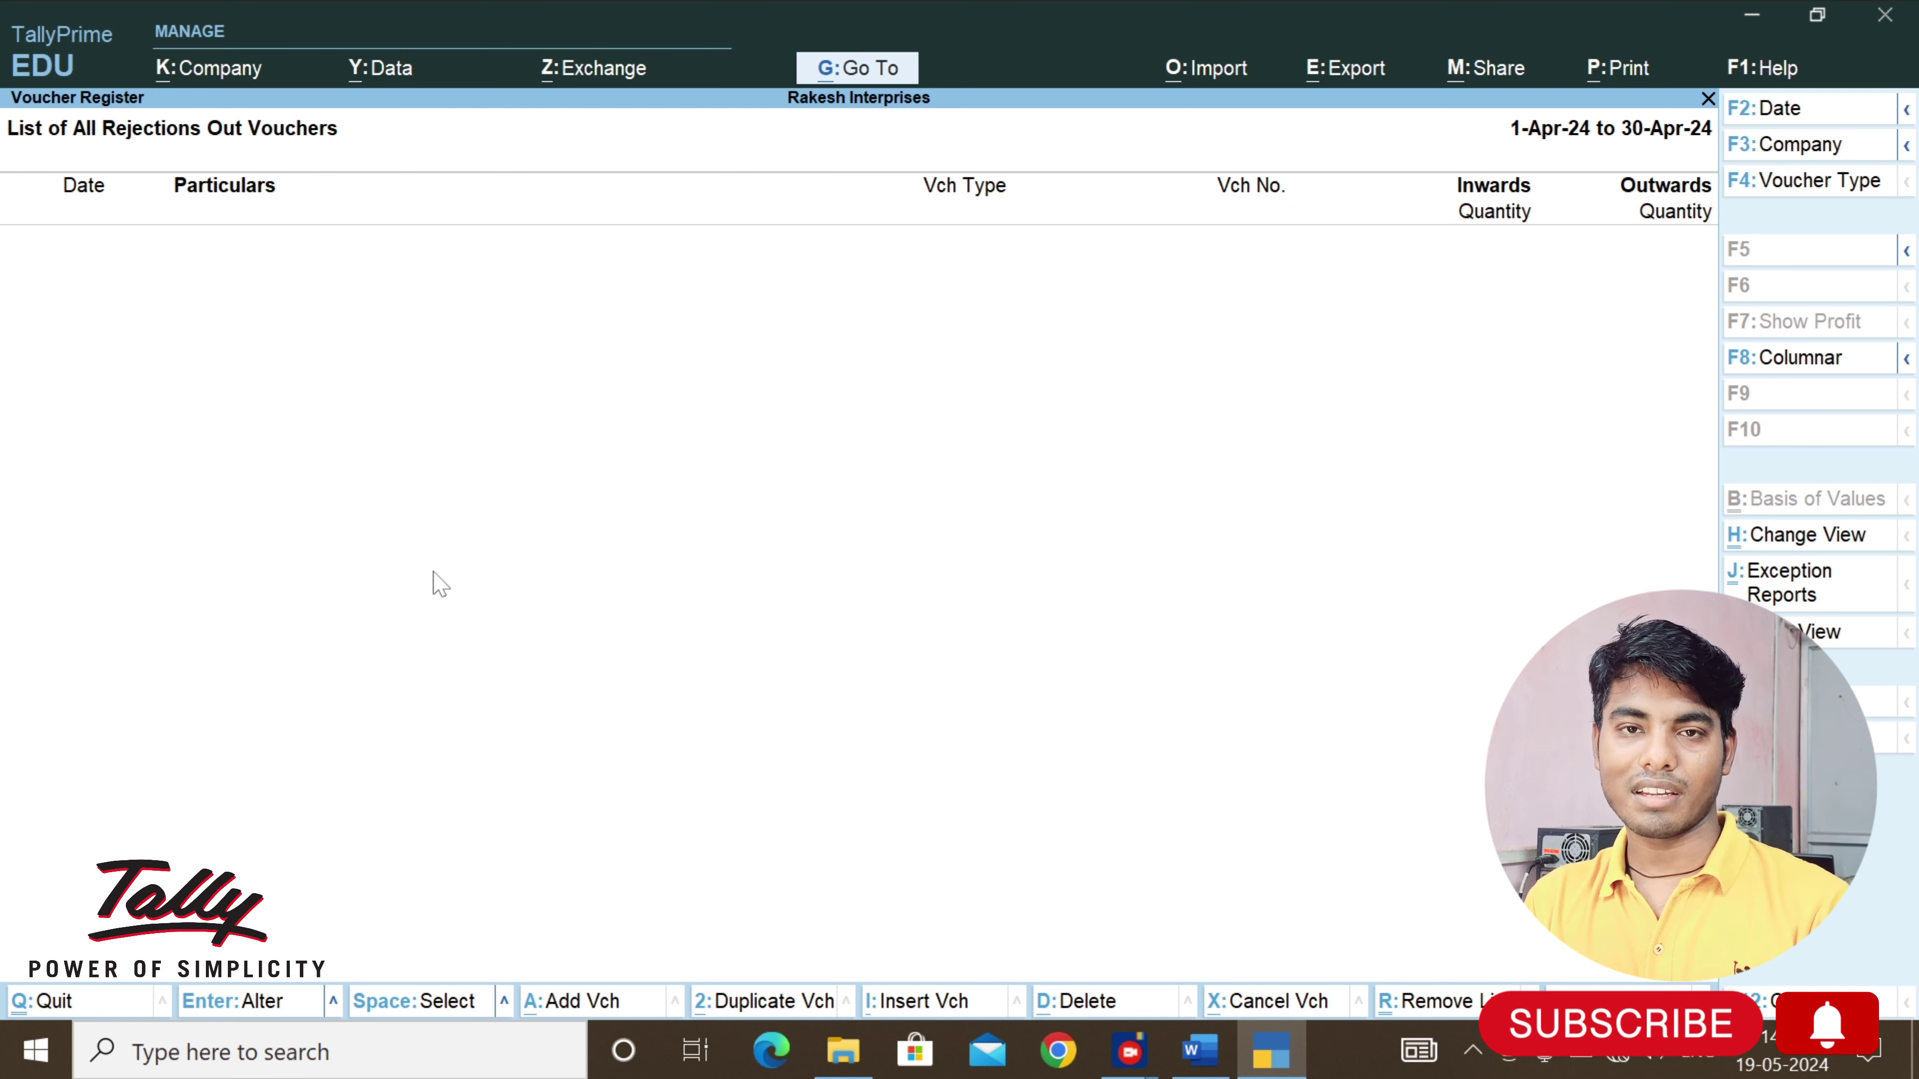
{"action": "key", "text": "Escape"}
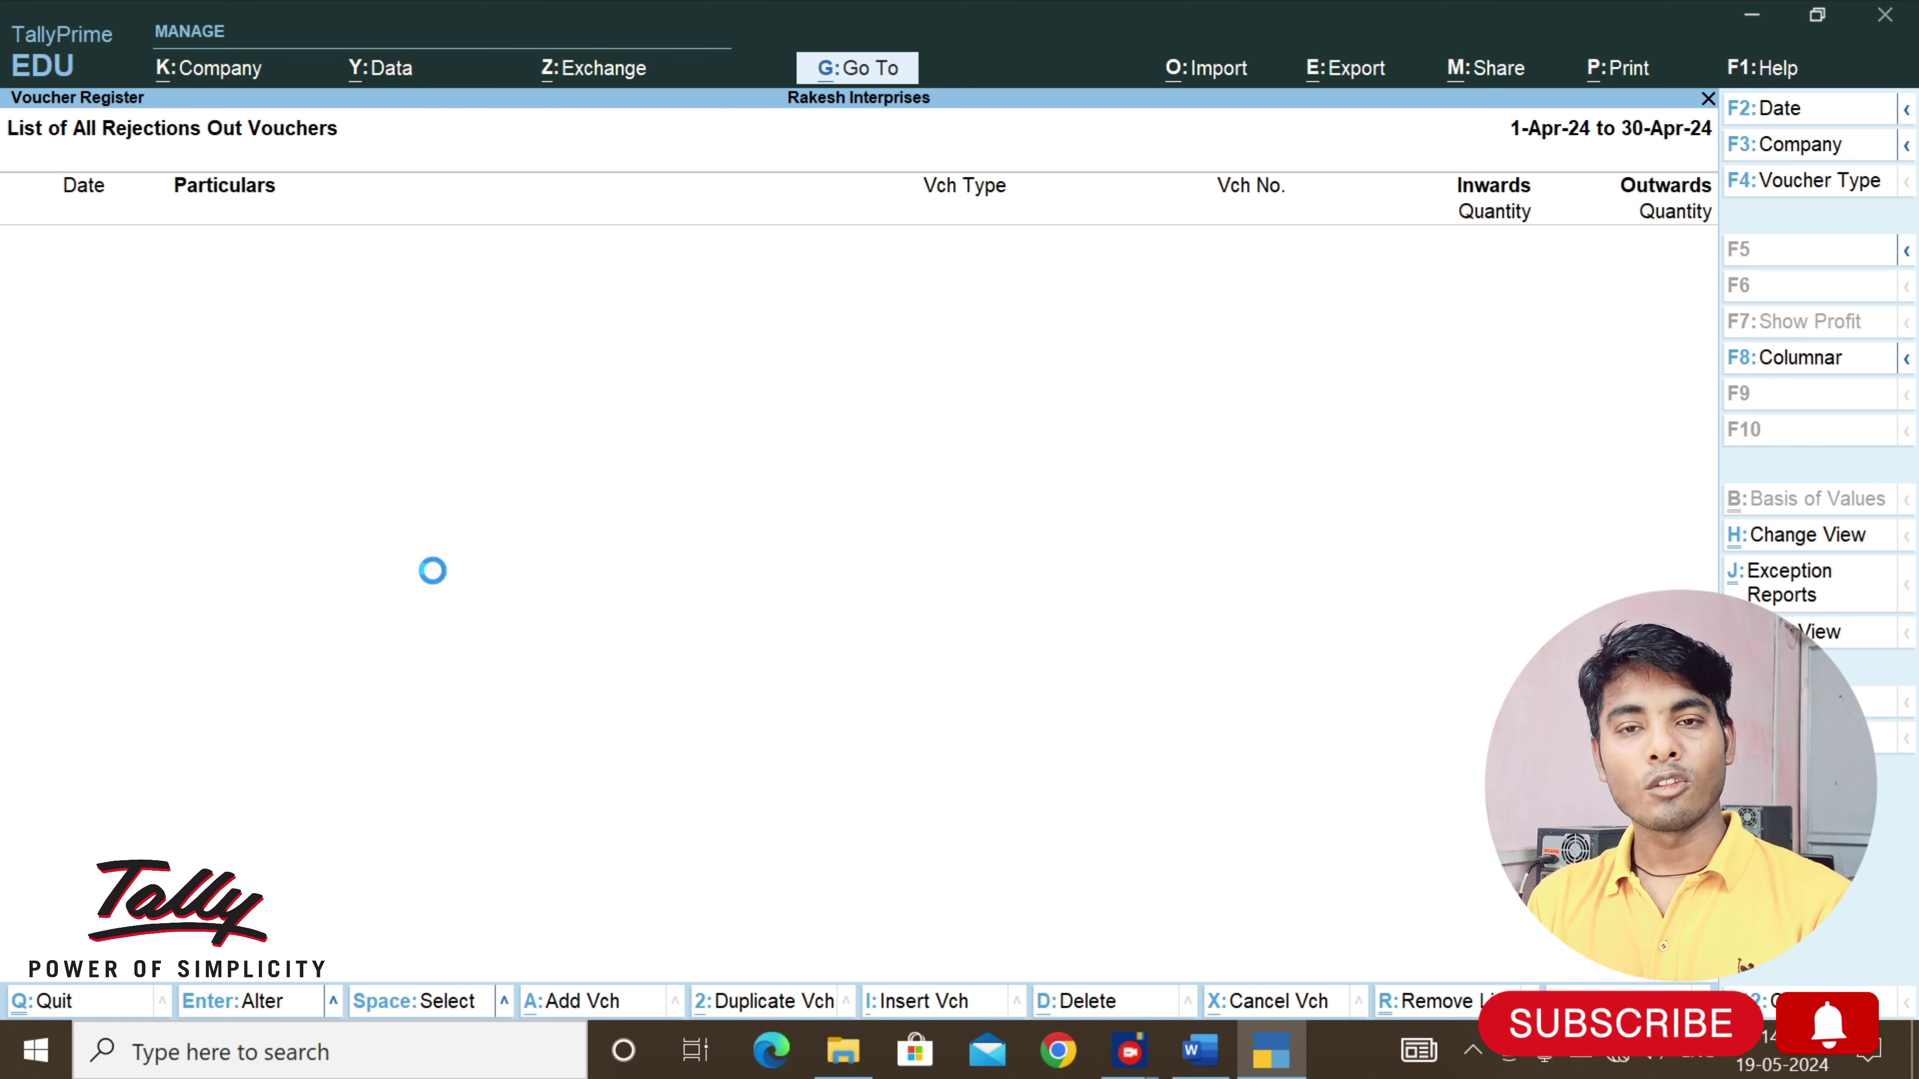
{"action": "key", "text": "Escape"}
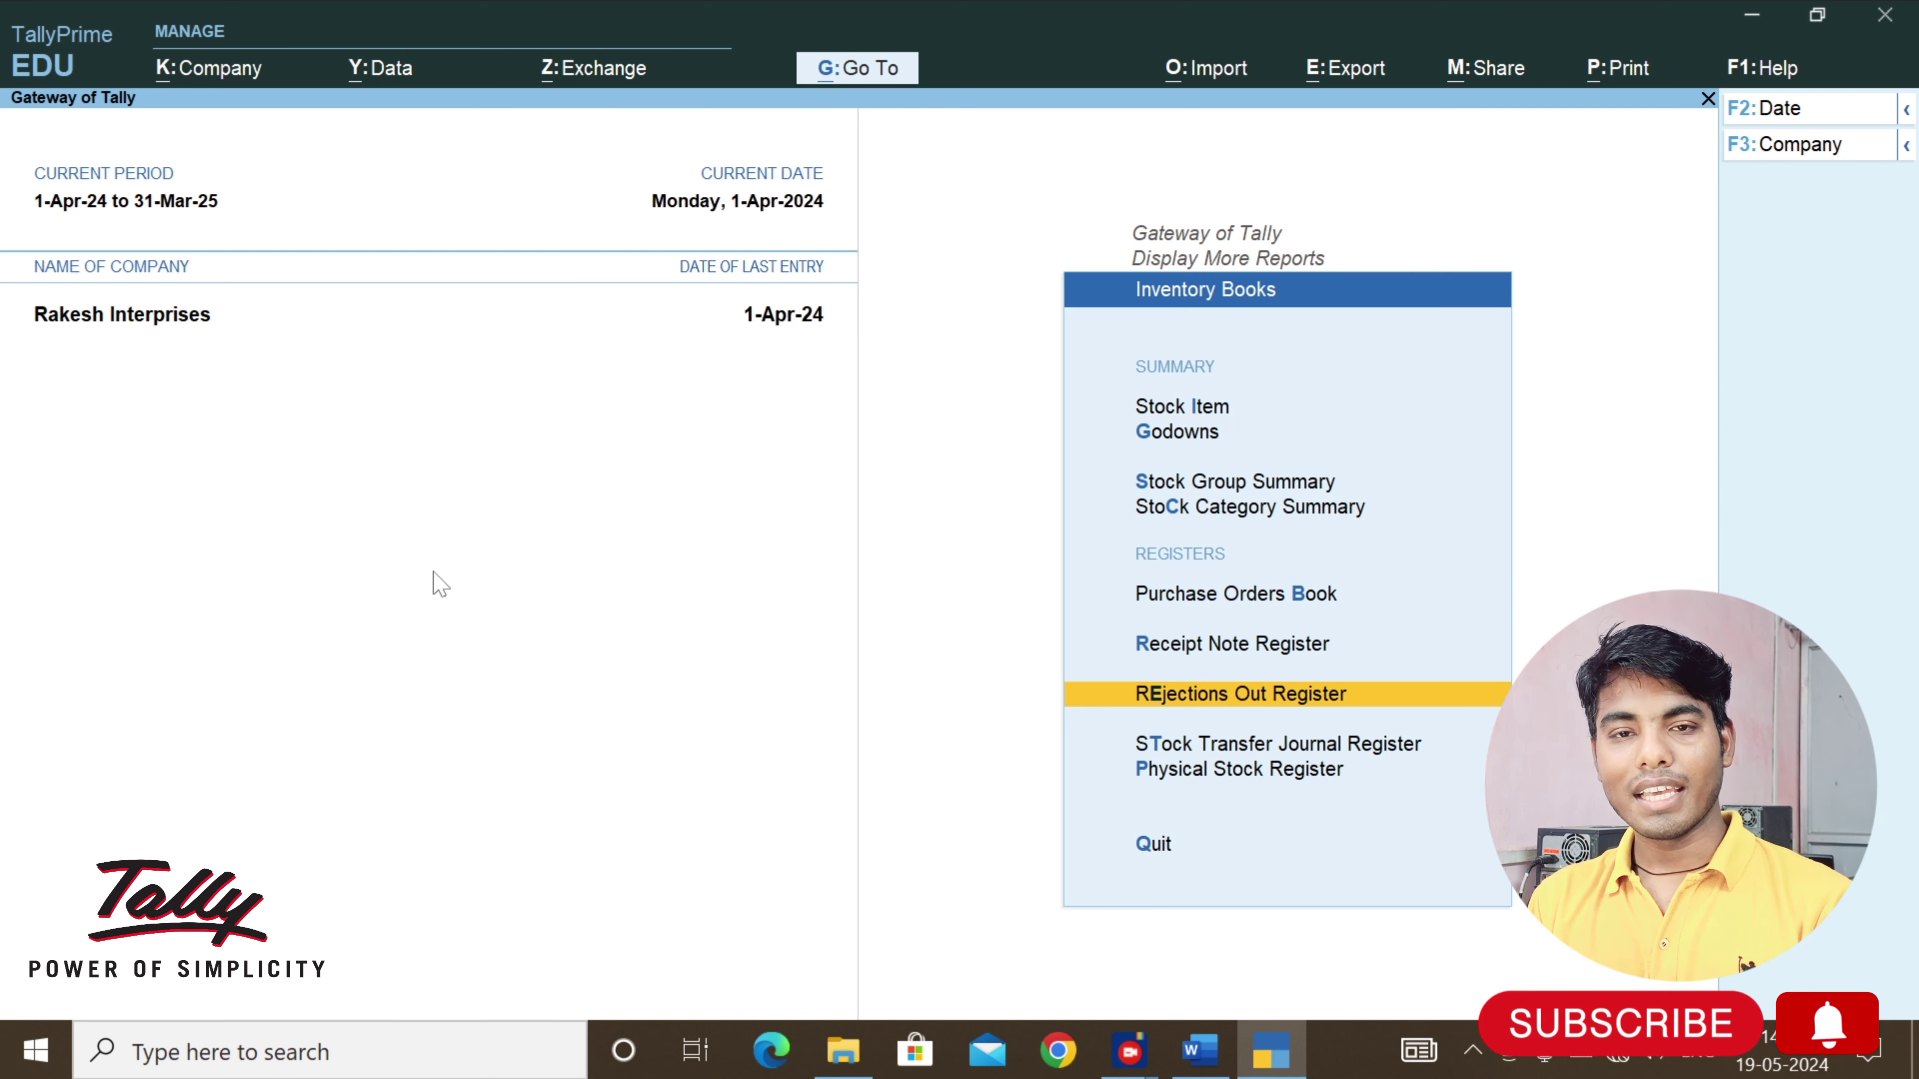